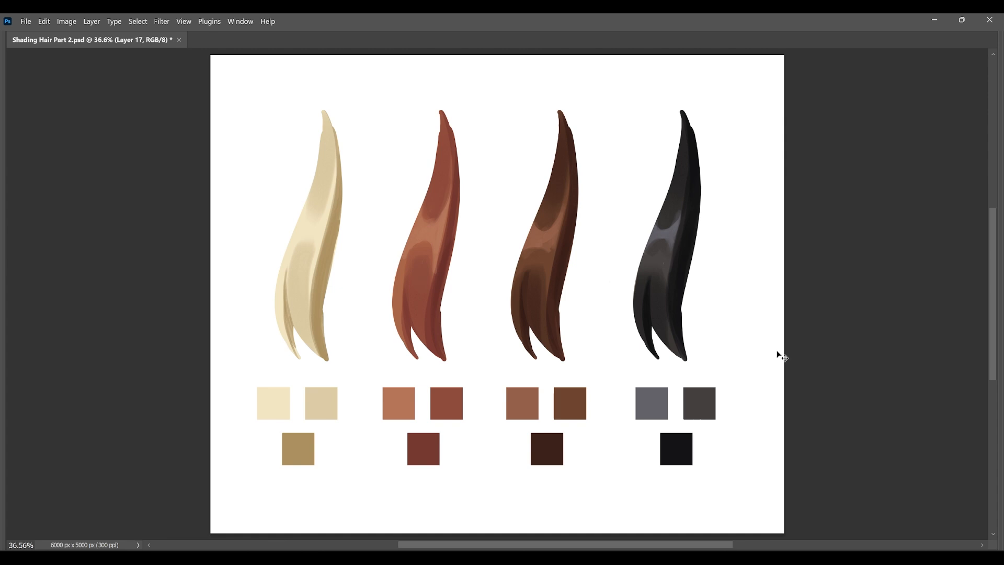
# Preview the hair strands and swatches with the hue shifted to -180, and discard the adjustment.
pyautogui.hotkey('ctrl', 'u')
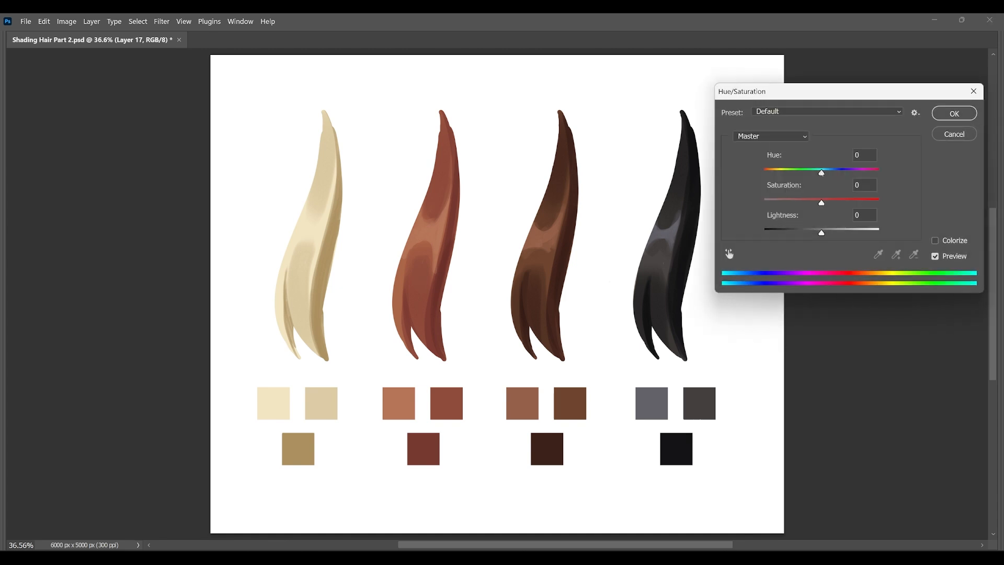
pyautogui.moveTo(822, 172)
pyautogui.mouseDown()
pyautogui.moveTo(858, 172)
pyautogui.moveTo(773, 173)
pyautogui.moveTo(760, 184)
pyautogui.mouseUp()
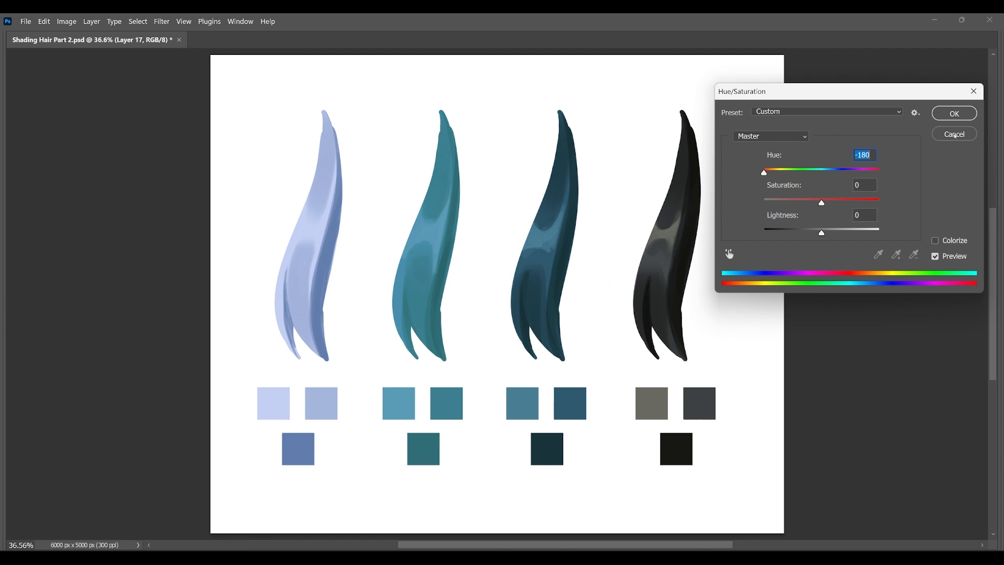
pyautogui.click(955, 134)
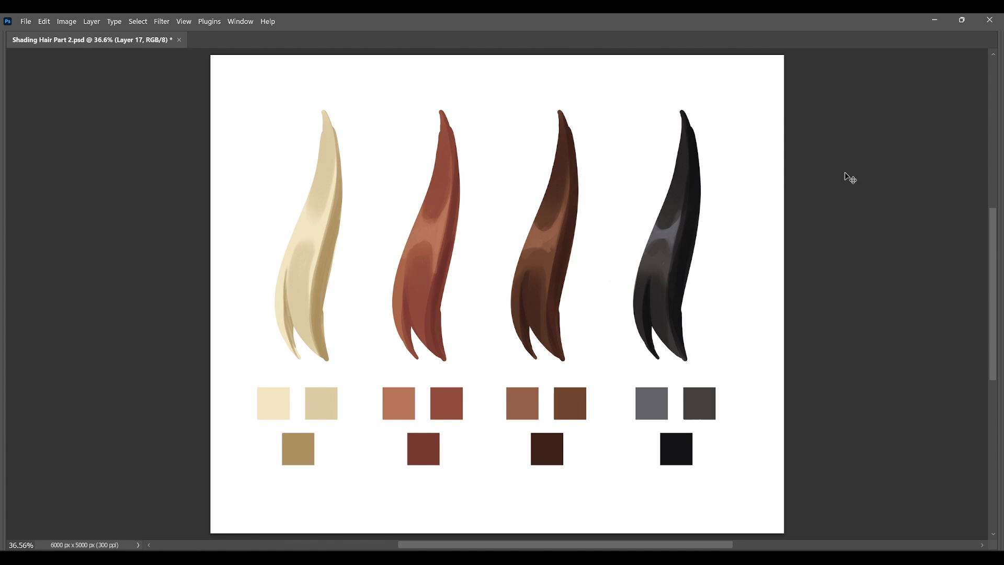
# Compare the hair strands and swatches in the grayscale proof view, and return to the colour view.
pyautogui.hotkey('ctrl', 'y')
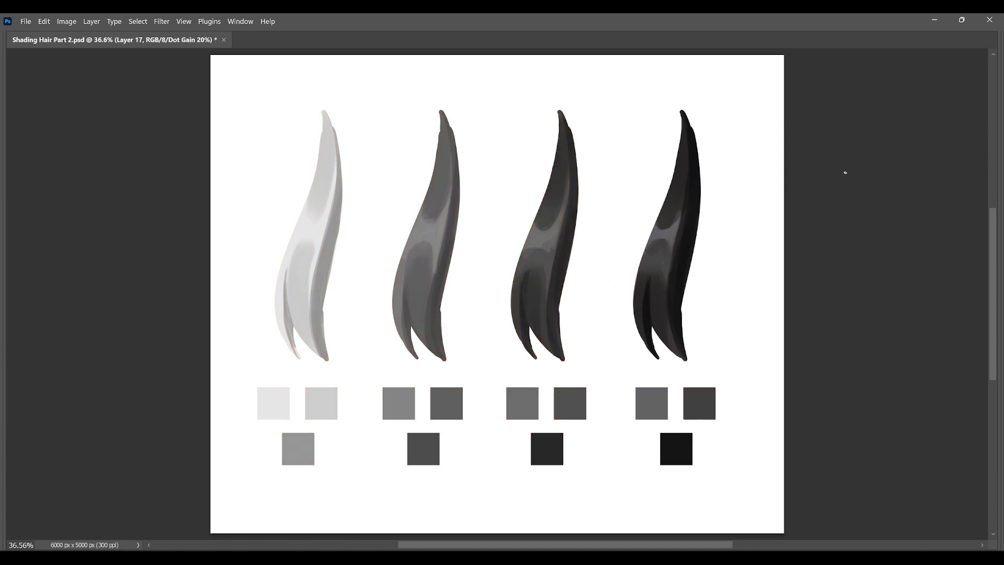
pyautogui.hotkey('ctrl', 'y')
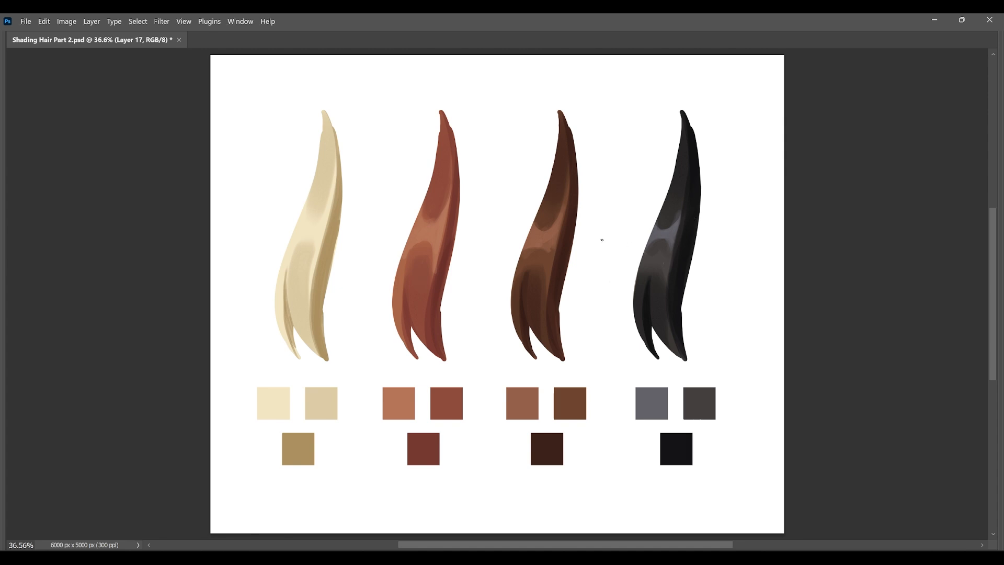
# Try a few annotation marks around the blonde hair strand, and undo them.
pyautogui.keyDown('alt'); pyautogui.click(326, 173); pyautogui.keyUp('alt')
pyautogui.moveTo(291, 141); pyautogui.dragTo(316, 168)
pyautogui.moveTo(341, 221); pyautogui.dragTo(395, 222)
pyautogui.keyDown('alt'); pyautogui.click(306, 225); pyautogui.keyUp('alt')
pyautogui.moveTo(299, 217); pyautogui.dragTo(238, 169)
pyautogui.press('v')
pyautogui.hotkey('ctrl', 'z')
pyautogui.hotkey('ctrl', 'z')
pyautogui.hotkey('ctrl', 'z')
# Choose the Brush and set a pale blonde colour with hue 48, saturation 33 and value 87.
pyautogui.press('b')
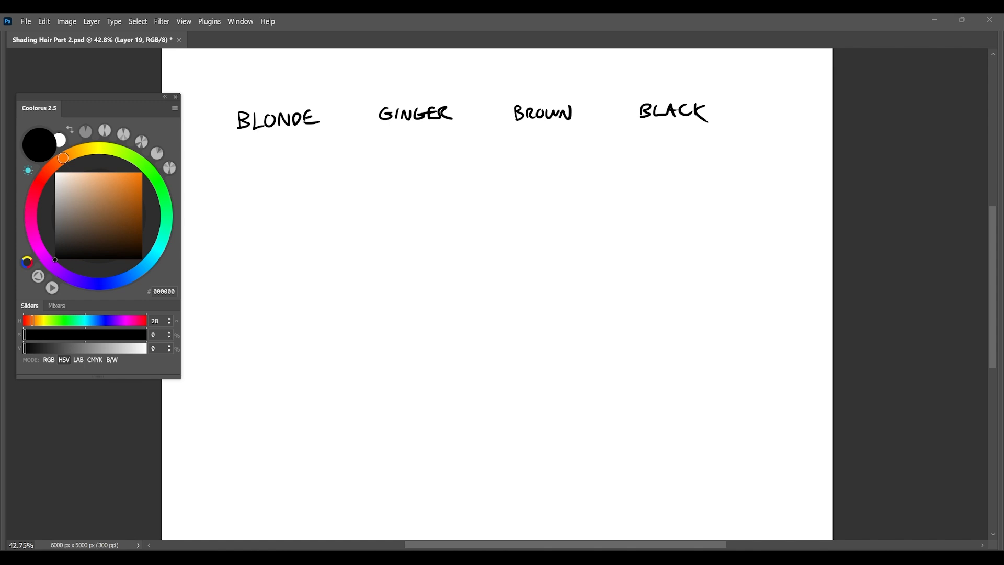
pyautogui.click(86, 149)
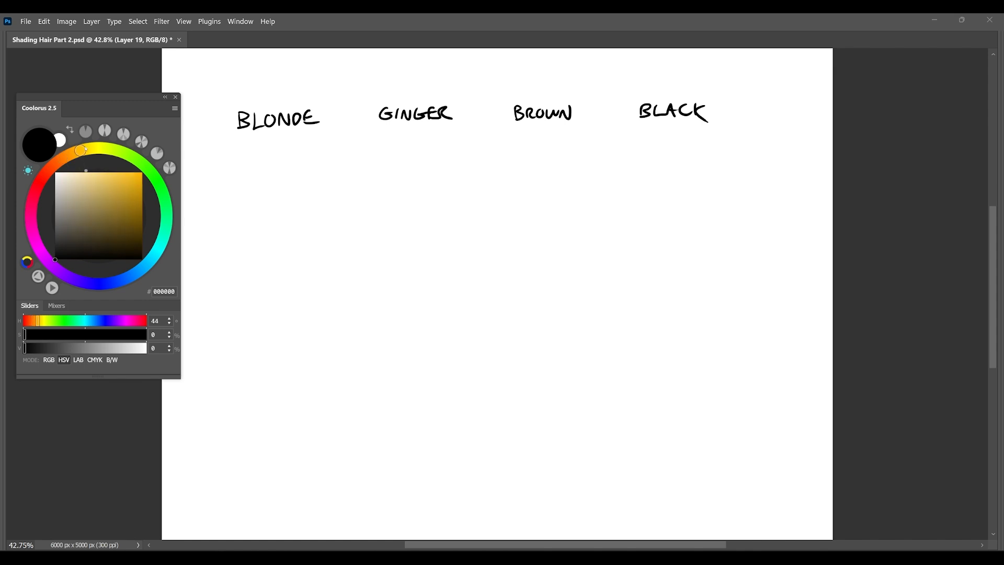
pyautogui.moveTo(80, 150); pyautogui.dragTo(85, 149)
pyautogui.click(84, 183)
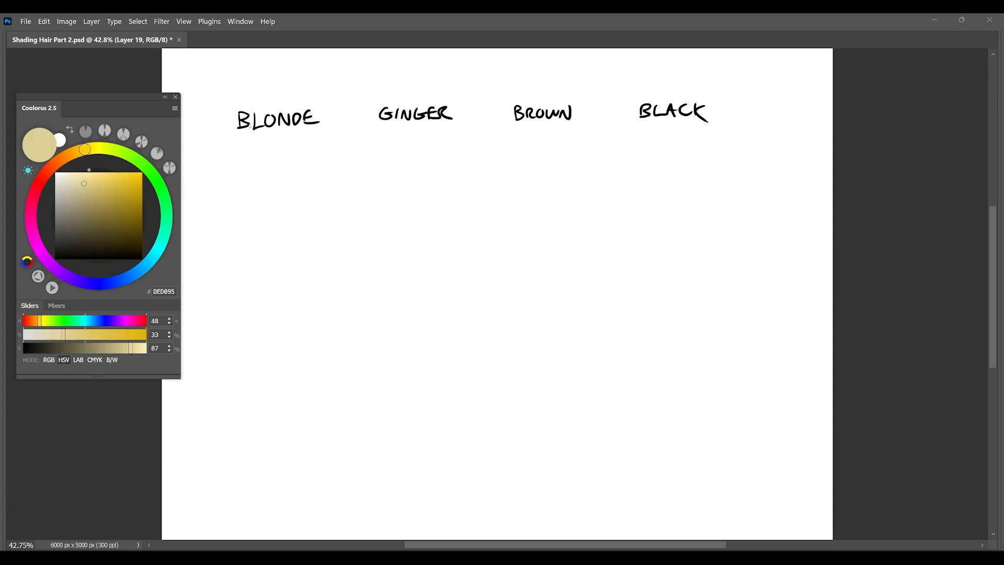
# Reset the brush colour to black and handwrite "VALUE" with a circled 1 beneath the hair colour names.
pyautogui.press('d')
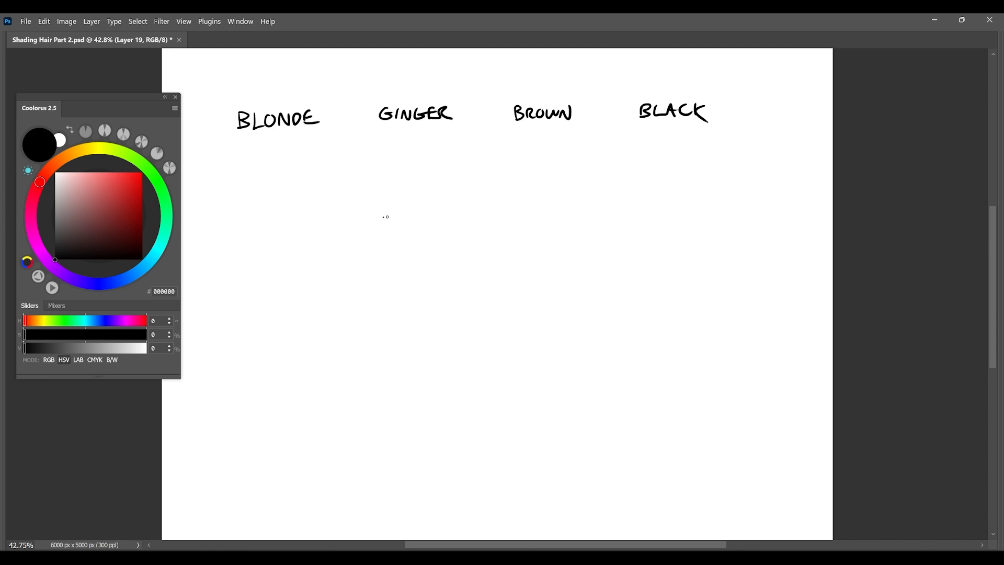
pyautogui.moveTo(385, 209); pyautogui.dragTo(385, 223)
pyautogui.moveTo(391, 201)
pyautogui.mouseDown()
pyautogui.moveTo(378, 226)
pyautogui.moveTo(393, 203)
pyautogui.mouseUp()
pyautogui.moveTo(404, 206); pyautogui.dragTo(431, 213)
pyautogui.moveTo(436, 204)
pyautogui.mouseDown()
pyautogui.moveTo(445, 218)
pyautogui.moveTo(459, 204)
pyautogui.mouseUp()
pyautogui.moveTo(473, 203)
pyautogui.mouseDown()
pyautogui.moveTo(462, 218)
pyautogui.moveTo(474, 217)
pyautogui.mouseUp()
# Handwrite "LIGHT/DARK" beneath the circled 1 VALUE heading.
pyautogui.moveTo(390, 238); pyautogui.dragTo(401, 252)
pyautogui.moveTo(404, 238)
pyautogui.mouseDown()
pyautogui.moveTo(404, 252)
pyautogui.moveTo(422, 252)
pyautogui.mouseUp()
pyautogui.moveTo(432, 238); pyautogui.dragTo(432, 252)
pyautogui.moveTo(423, 246); pyautogui.dragTo(446, 238)
pyautogui.moveTo(441, 239)
pyautogui.mouseDown()
pyautogui.moveTo(441, 253)
pyautogui.moveTo(470, 254)
pyautogui.mouseUp()
pyautogui.moveTo(470, 238)
pyautogui.mouseDown()
pyautogui.moveTo(472, 254)
pyautogui.moveTo(497, 254)
pyautogui.moveTo(493, 246)
pyautogui.mouseUp()
pyautogui.moveTo(499, 254); pyautogui.dragTo(516, 253)
pyautogui.moveTo(525, 240); pyautogui.dragTo(529, 253)
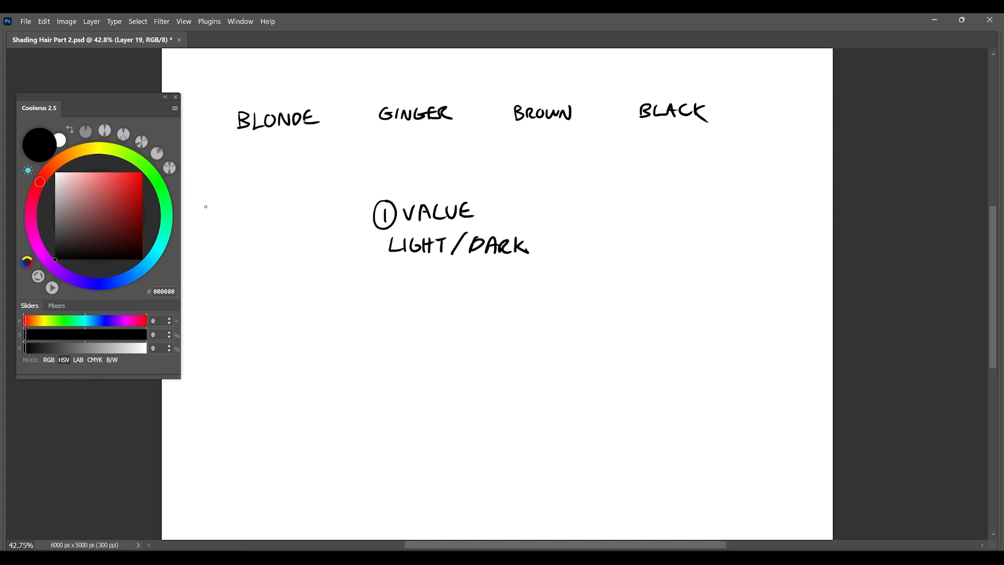
# Handwrite the second point, a circled 2 followed by "WARM/COOL COLOR?", beneath the LIGHT/DARK line.
pyautogui.moveTo(374, 292); pyautogui.dragTo(389, 301)
pyautogui.moveTo(389, 285)
pyautogui.mouseDown()
pyautogui.moveTo(383, 312)
pyautogui.moveTo(452, 294)
pyautogui.moveTo(469, 305)
pyautogui.moveTo(502, 294)
pyautogui.mouseUp()
pyautogui.moveTo(516, 294)
pyautogui.mouseDown()
pyautogui.moveTo(510, 301)
pyautogui.moveTo(517, 294)
pyautogui.mouseUp()
pyautogui.moveTo(526, 291)
pyautogui.mouseDown()
pyautogui.moveTo(544, 304)
pyautogui.moveTo(573, 297)
pyautogui.mouseUp()
pyautogui.moveTo(579, 293); pyautogui.dragTo(589, 301)
pyautogui.hotkey('ctrl', 'z')
pyautogui.moveTo(595, 294); pyautogui.dragTo(612, 303)
pyautogui.moveTo(617, 290); pyautogui.dragTo(623, 301)
pyautogui.click(623, 306)
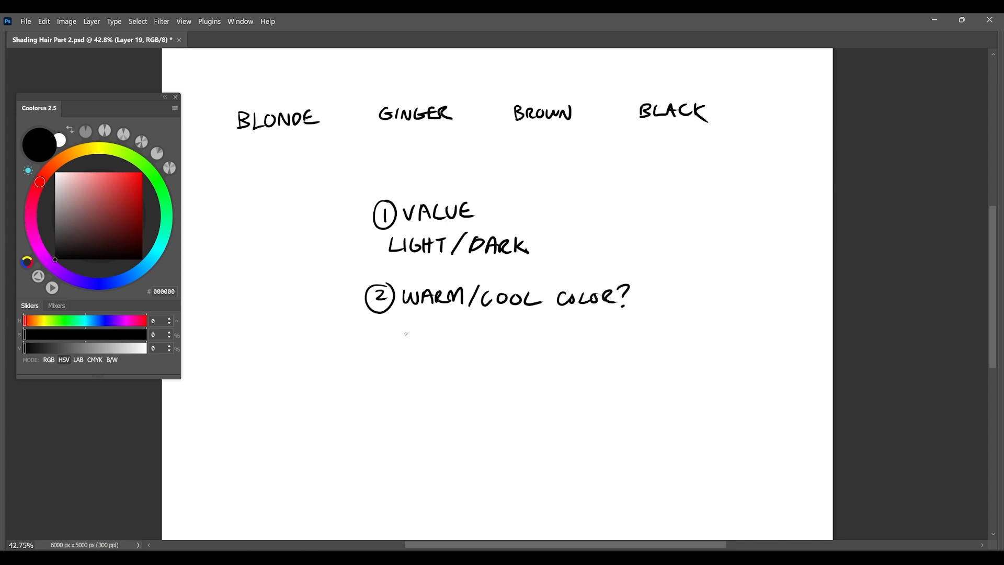
# Handwrite the third point, a circled 3 followed by "COLOR RELATIONSHIPS", beneath the second point.
pyautogui.moveTo(375, 364)
pyautogui.mouseDown()
pyautogui.moveTo(375, 378)
pyautogui.moveTo(386, 357)
pyautogui.moveTo(418, 377)
pyautogui.moveTo(426, 366)
pyautogui.moveTo(448, 376)
pyautogui.mouseUp()
pyautogui.moveTo(454, 367); pyautogui.dragTo(493, 376)
pyautogui.moveTo(493, 362); pyautogui.dragTo(524, 376)
pyautogui.moveTo(527, 362); pyautogui.dragTo(533, 376)
pyautogui.moveTo(533, 376); pyautogui.dragTo(541, 361)
pyautogui.moveTo(541, 361); pyautogui.dragTo(557, 362)
pyautogui.moveTo(553, 362); pyautogui.dragTo(561, 376)
pyautogui.moveTo(573, 364); pyautogui.dragTo(573, 365)
pyautogui.moveTo(582, 376)
pyautogui.mouseDown()
pyautogui.moveTo(582, 366)
pyautogui.moveTo(594, 375)
pyautogui.mouseUp()
pyautogui.moveTo(594, 374)
pyautogui.mouseDown()
pyautogui.moveTo(596, 359)
pyautogui.moveTo(598, 370)
pyautogui.moveTo(632, 372)
pyautogui.moveTo(597, 371)
pyautogui.moveTo(613, 375)
pyautogui.mouseUp()
pyautogui.hotkey('ctrl', 'z')
pyautogui.hotkey('ctrl', 'z')
pyautogui.moveTo(614, 368); pyautogui.dragTo(622, 367)
pyautogui.moveTo(622, 361); pyautogui.dragTo(632, 374)
pyautogui.moveTo(638, 373)
pyautogui.mouseDown()
pyautogui.moveTo(638, 359)
pyautogui.moveTo(639, 367)
pyautogui.mouseUp()
pyautogui.moveTo(660, 357); pyautogui.dragTo(645, 376)
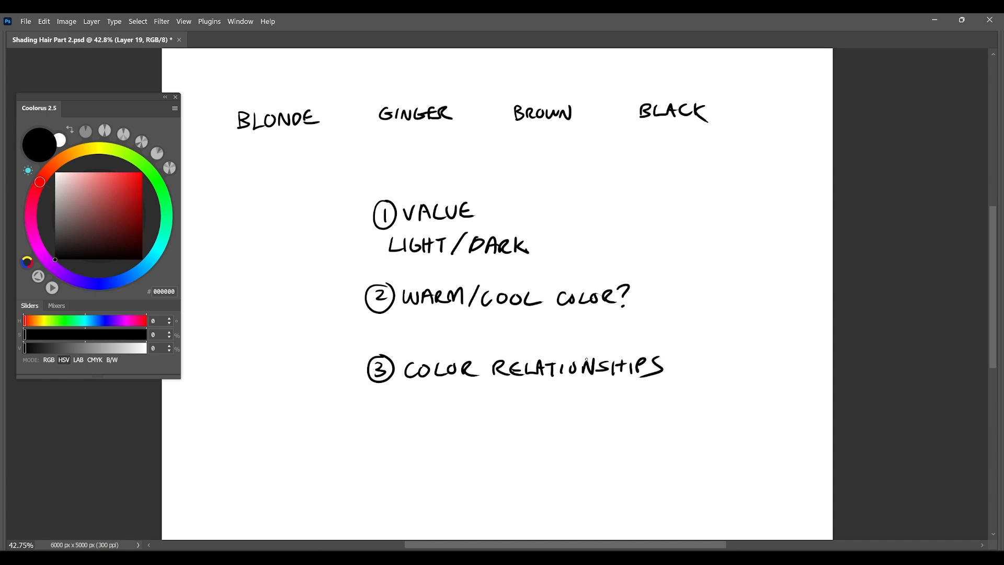
# Try annotation strokes above the VALUE heading, and undo them.
pyautogui.moveTo(524, 175)
pyautogui.mouseDown()
pyautogui.moveTo(544, 438)
pyautogui.moveTo(440, 173)
pyautogui.mouseUp()
pyautogui.hotkey('ctrl', 'z')
pyautogui.moveTo(511, 170)
pyautogui.mouseDown()
pyautogui.moveTo(420, 425)
pyautogui.moveTo(527, 169)
pyautogui.mouseUp()
pyautogui.hotkey('ctrl', 'z')
pyautogui.hotkey('ctrl', 'z')
# Handwrite "(4 VALUE SYSTEM)" beneath the COLOR RELATIONSHIPS point.
pyautogui.moveTo(416, 414); pyautogui.dragTo(407, 438)
pyautogui.moveTo(426, 418)
pyautogui.mouseDown()
pyautogui.moveTo(433, 439)
pyautogui.moveTo(465, 420)
pyautogui.mouseUp()
pyautogui.moveTo(469, 436)
pyautogui.mouseDown()
pyautogui.moveTo(478, 420)
pyautogui.moveTo(480, 429)
pyautogui.mouseUp()
pyautogui.moveTo(485, 420)
pyautogui.mouseDown()
pyautogui.moveTo(484, 432)
pyautogui.moveTo(496, 434)
pyautogui.mouseUp()
pyautogui.moveTo(500, 418); pyautogui.dragTo(524, 434)
pyautogui.moveTo(550, 418)
pyautogui.mouseDown()
pyautogui.moveTo(539, 434)
pyautogui.moveTo(560, 436)
pyautogui.mouseUp()
pyautogui.moveTo(580, 418); pyautogui.dragTo(568, 433)
pyautogui.moveTo(582, 418)
pyautogui.mouseDown()
pyautogui.moveTo(634, 432)
pyautogui.moveTo(621, 443)
pyautogui.mouseUp()
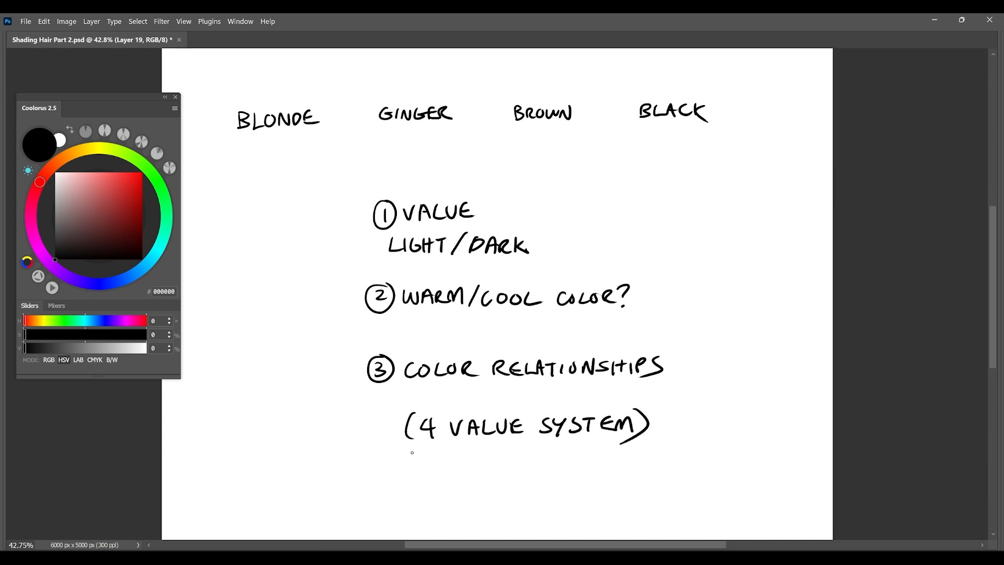
# Draw a row of four small square outlines beneath the 4 VALUE SYSTEM note.
pyautogui.moveTo(419, 475)
pyautogui.mouseDown()
pyautogui.moveTo(416, 459)
pyautogui.moveTo(471, 478)
pyautogui.moveTo(458, 456)
pyautogui.mouseUp()
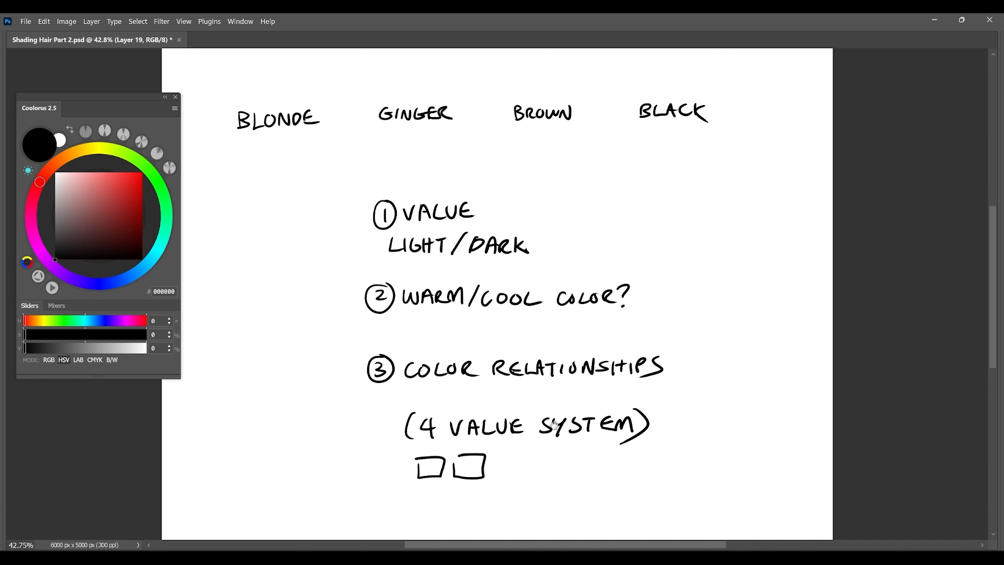
pyautogui.moveTo(551, 421); pyautogui.dragTo(547, 374)
pyautogui.moveTo(492, 410)
pyautogui.mouseDown()
pyautogui.moveTo(494, 430)
pyautogui.moveTo(514, 408)
pyautogui.moveTo(557, 401)
pyautogui.moveTo(534, 402)
pyautogui.mouseUp()
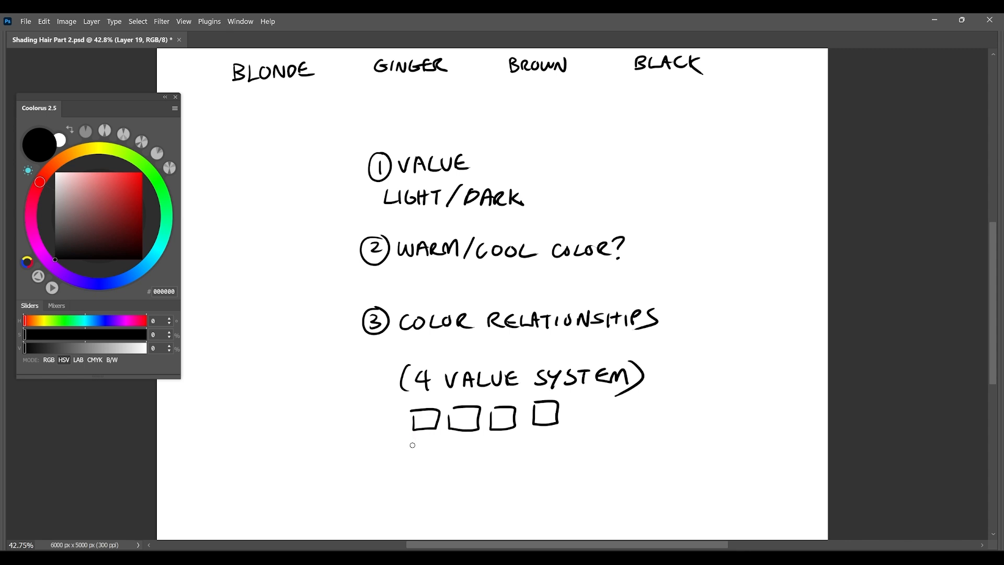
# Label the four squares HL, BASE, SH and DD underneath, undoing stray strokes.
pyautogui.moveTo(414, 442); pyautogui.dragTo(415, 453)
pyautogui.moveTo(422, 440); pyautogui.dragTo(422, 453)
pyautogui.moveTo(415, 448)
pyautogui.mouseDown()
pyautogui.moveTo(443, 450)
pyautogui.moveTo(490, 385)
pyautogui.moveTo(488, 371)
pyautogui.moveTo(441, 381)
pyautogui.moveTo(464, 382)
pyautogui.moveTo(461, 373)
pyautogui.mouseUp()
pyautogui.moveTo(469, 367)
pyautogui.mouseDown()
pyautogui.moveTo(460, 380)
pyautogui.moveTo(482, 380)
pyautogui.mouseUp()
pyautogui.moveTo(470, 373); pyautogui.dragTo(515, 376)
pyautogui.moveTo(523, 358)
pyautogui.mouseDown()
pyautogui.moveTo(522, 377)
pyautogui.moveTo(533, 361)
pyautogui.moveTo(571, 371)
pyautogui.mouseUp()
pyautogui.moveTo(569, 355)
pyautogui.mouseDown()
pyautogui.moveTo(579, 358)
pyautogui.moveTo(571, 369)
pyautogui.mouseUp()
pyautogui.moveTo(582, 372); pyautogui.dragTo(592, 363)
pyautogui.hotkey('ctrl', 'z')
pyautogui.hotkey('ctrl', 'z')
pyautogui.moveTo(598, 354); pyautogui.dragTo(597, 369)
pyautogui.moveTo(598, 353); pyautogui.dragTo(615, 368)
pyautogui.moveTo(623, 353)
pyautogui.mouseDown()
pyautogui.moveTo(623, 367)
pyautogui.moveTo(586, 373)
pyautogui.mouseUp()
pyautogui.hotkey('ctrl', 'z')
pyautogui.hotkey('ctrl', 'z')
pyautogui.hotkey('ctrl', 'z')
pyautogui.hotkey('ctrl', 'z')
pyautogui.hotkey('ctrl', 'z')
pyautogui.hotkey('ctrl', 'z')
# Hatch the BASE, SH and DD squares with freehand strokes to suggest their values.
pyautogui.moveTo(710, 320); pyautogui.dragTo(698, 324)
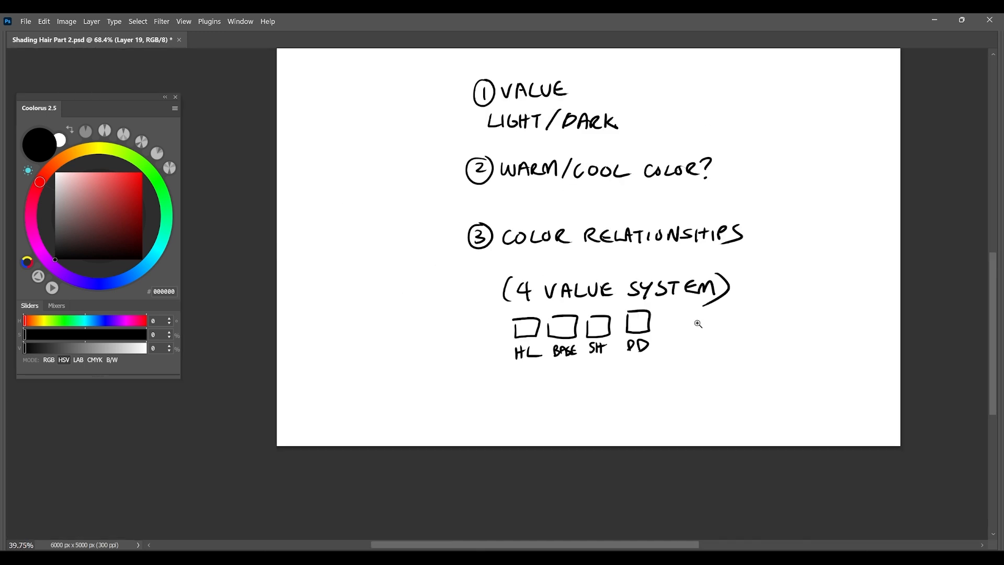
pyautogui.moveTo(744, 302)
pyautogui.mouseDown()
pyautogui.moveTo(658, 372)
pyautogui.moveTo(677, 312)
pyautogui.mouseUp()
pyautogui.moveTo(525, 361); pyautogui.dragTo(543, 343)
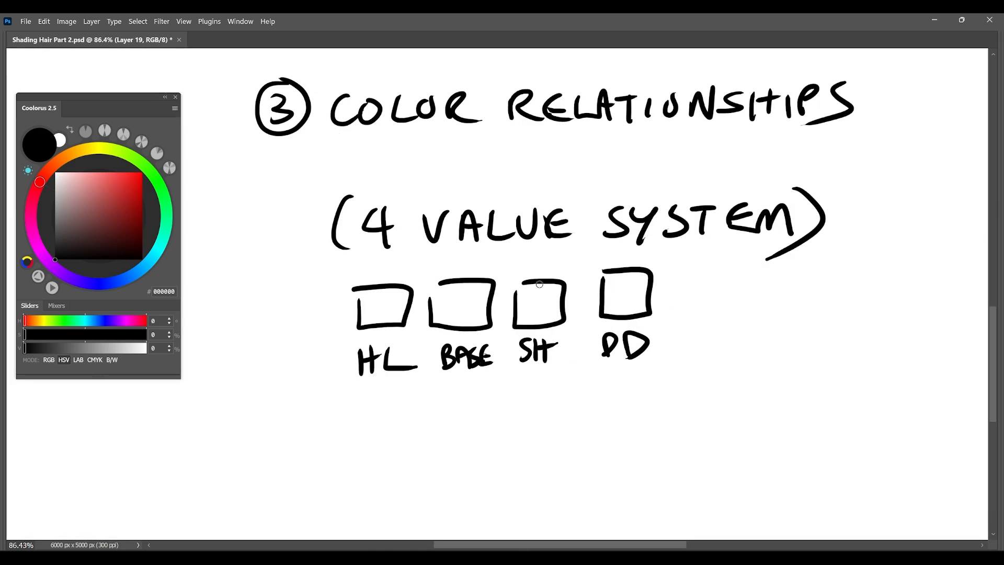
pyautogui.moveTo(459, 279); pyautogui.dragTo(428, 325)
pyautogui.moveTo(460, 283); pyautogui.dragTo(434, 323)
pyautogui.moveTo(474, 282); pyautogui.dragTo(441, 325)
pyautogui.moveTo(485, 283)
pyautogui.mouseDown()
pyautogui.moveTo(453, 327)
pyautogui.moveTo(473, 326)
pyautogui.mouseUp()
pyautogui.moveTo(547, 282)
pyautogui.mouseDown()
pyautogui.moveTo(512, 313)
pyautogui.moveTo(518, 325)
pyautogui.mouseUp()
pyautogui.moveTo(570, 301); pyautogui.dragTo(542, 325)
pyautogui.moveTo(643, 272)
pyautogui.mouseDown()
pyautogui.moveTo(605, 315)
pyautogui.moveTo(643, 312)
pyautogui.mouseUp()
pyautogui.moveTo(707, 284); pyautogui.dragTo(600, 428)
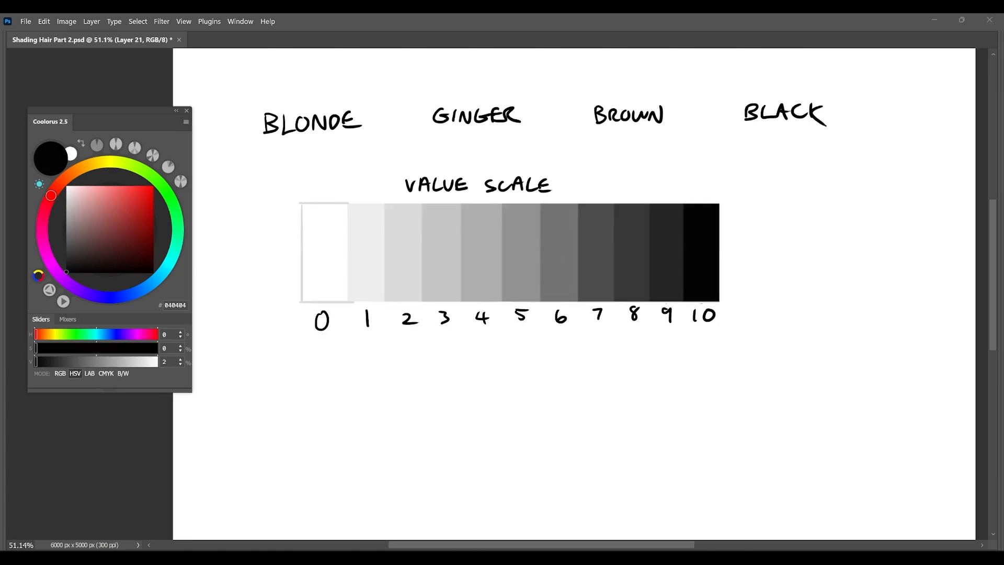
# Draw short dashes below 0 and 10 on the value scale and one long line below 1 to 9.
pyautogui.moveTo(312, 352); pyautogui.dragTo(322, 352)
pyautogui.moveTo(696, 345); pyautogui.dragTo(706, 344)
pyautogui.moveTo(359, 351); pyautogui.dragTo(675, 343)
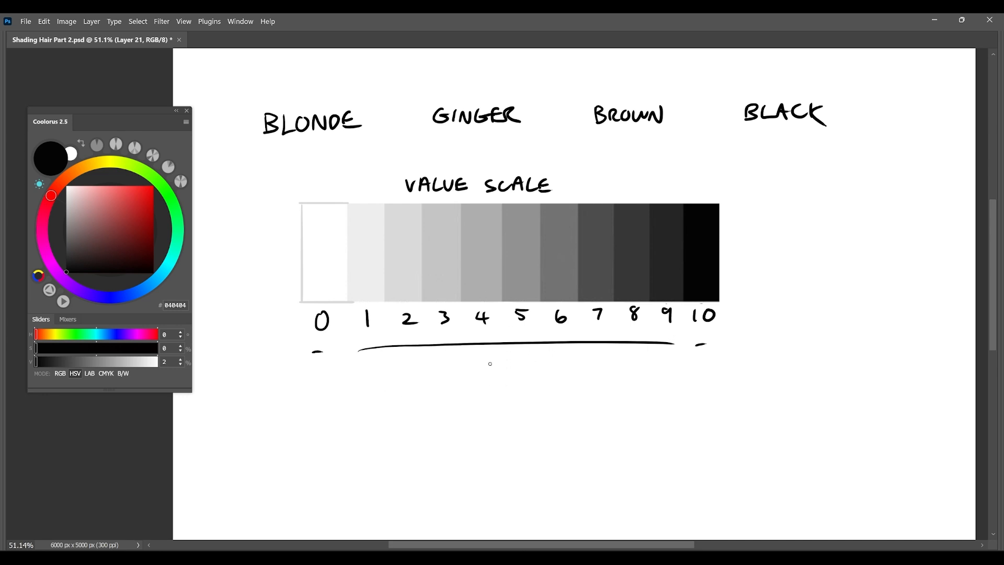
# Circle the numbers 1 and 6 below the value scale.
pyautogui.moveTo(463, 200)
pyautogui.mouseDown()
pyautogui.moveTo(474, 313)
pyautogui.moveTo(633, 181)
pyautogui.mouseUp()
pyautogui.hotkey('ctrl', 'z')
pyautogui.moveTo(376, 308); pyautogui.dragTo(360, 310)
pyautogui.hotkey('ctrl', 'z')
pyautogui.moveTo(374, 307); pyautogui.dragTo(372, 308)
pyautogui.moveTo(565, 304)
pyautogui.mouseDown()
pyautogui.moveTo(551, 332)
pyautogui.moveTo(567, 304)
pyautogui.mouseUp()
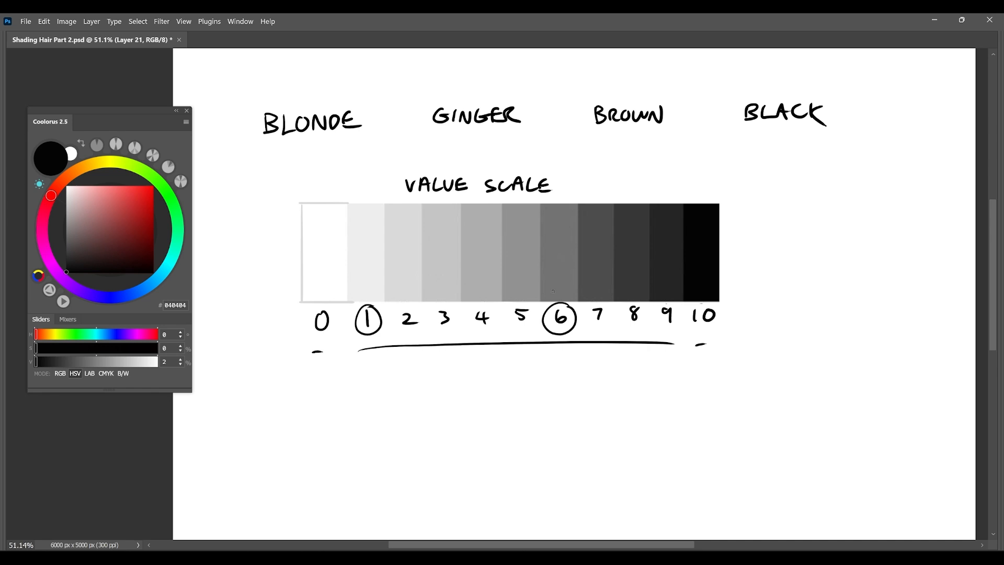
# Undo the circles, the long line and the two dashes below the value scale.
pyautogui.hotkey('ctrl', 'z')
pyautogui.hotkey('ctrl', 'z')
pyautogui.hotkey('ctrl', 'z')
pyautogui.hotkey('ctrl', 'z')
pyautogui.hotkey('ctrl', 'z')
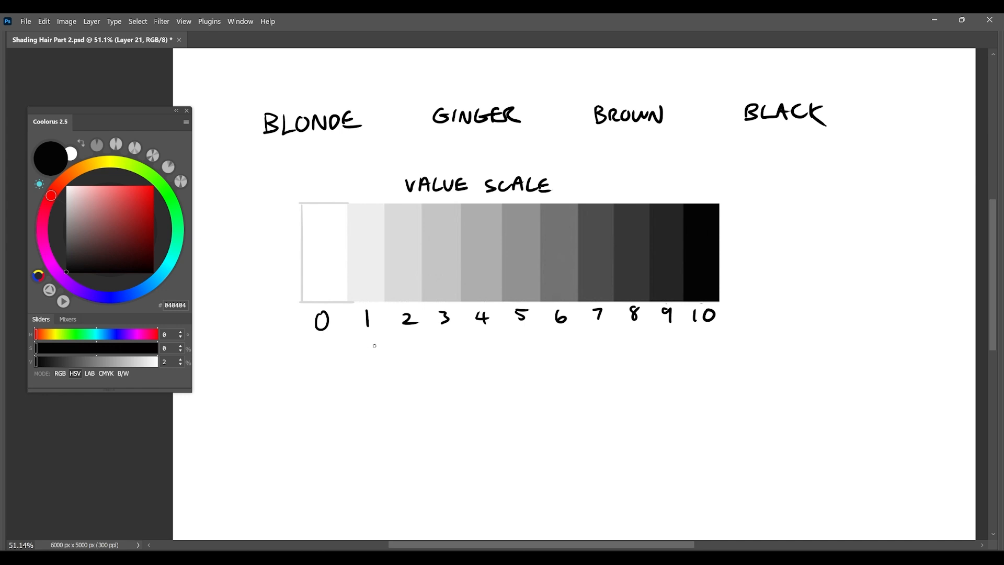
# Sketch a trial bracket below values 1 to 3 and mark off the range from 4 to 9.
pyautogui.moveTo(370, 340)
pyautogui.mouseDown()
pyautogui.moveTo(370, 355)
pyautogui.moveTo(426, 354)
pyautogui.moveTo(449, 339)
pyautogui.mouseUp()
pyautogui.moveTo(370, 341); pyautogui.dragTo(368, 378)
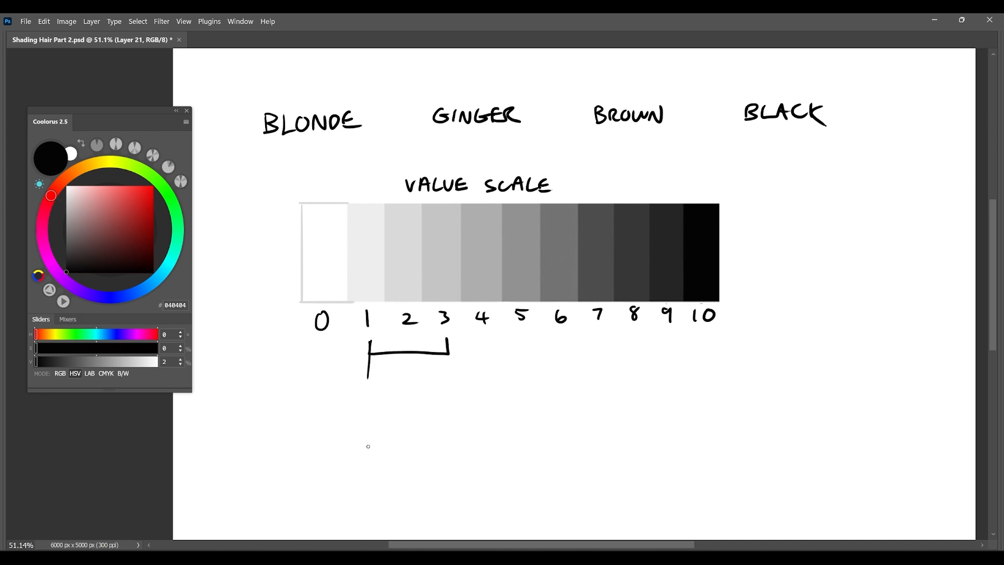
pyautogui.moveTo(407, 351)
pyautogui.mouseDown()
pyautogui.moveTo(405, 373)
pyautogui.moveTo(446, 377)
pyautogui.mouseUp()
pyautogui.moveTo(451, 352); pyautogui.dragTo(484, 359)
pyautogui.moveTo(486, 348)
pyautogui.mouseDown()
pyautogui.moveTo(696, 341)
pyautogui.moveTo(672, 348)
pyautogui.mouseUp()
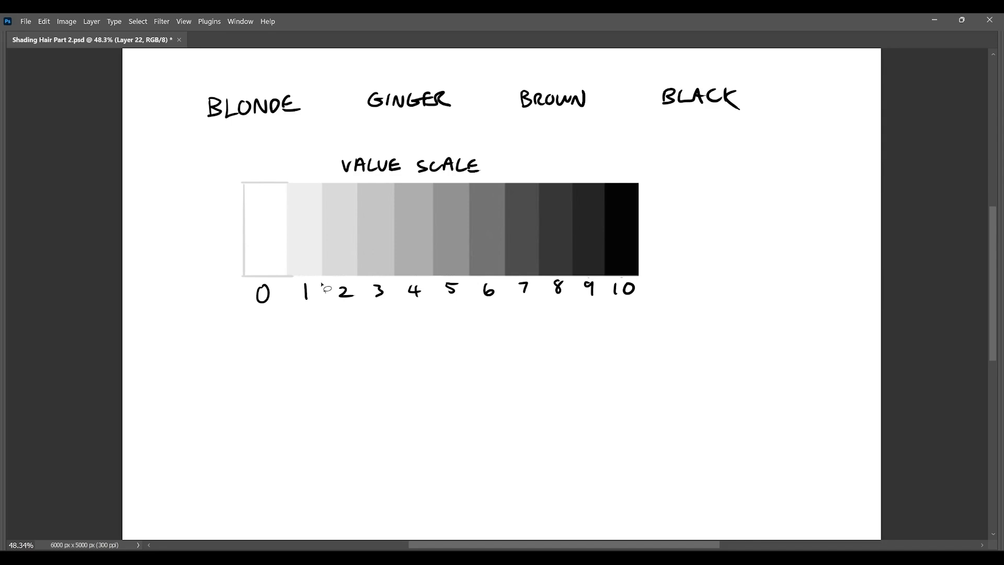
# Draw a bracket below values 1 to 3 on the value scale and label it BLONDE.
pyautogui.moveTo(306, 312)
pyautogui.mouseDown()
pyautogui.moveTo(372, 323)
pyautogui.moveTo(374, 310)
pyautogui.moveTo(324, 365)
pyautogui.moveTo(343, 366)
pyautogui.mouseUp()
pyautogui.moveTo(346, 362); pyautogui.dragTo(351, 366)
pyautogui.moveTo(351, 359); pyautogui.dragTo(362, 366)
pyautogui.moveTo(361, 357); pyautogui.dragTo(378, 368)
pyautogui.moveTo(369, 358); pyautogui.dragTo(375, 357)
pyautogui.moveTo(370, 362); pyautogui.dragTo(374, 361)
# Draw a bracket below values 4 to 6 on the value scale and label it GINGER.
pyautogui.moveTo(413, 310)
pyautogui.mouseDown()
pyautogui.moveTo(421, 322)
pyautogui.moveTo(484, 309)
pyautogui.moveTo(427, 363)
pyautogui.mouseUp()
pyautogui.moveTo(435, 358)
pyautogui.mouseDown()
pyautogui.moveTo(436, 369)
pyautogui.moveTo(448, 359)
pyautogui.moveTo(468, 361)
pyautogui.moveTo(465, 369)
pyautogui.mouseUp()
pyautogui.moveTo(465, 364); pyautogui.dragTo(472, 363)
pyautogui.moveTo(475, 359); pyautogui.dragTo(475, 370)
pyautogui.moveTo(475, 359); pyautogui.dragTo(487, 369)
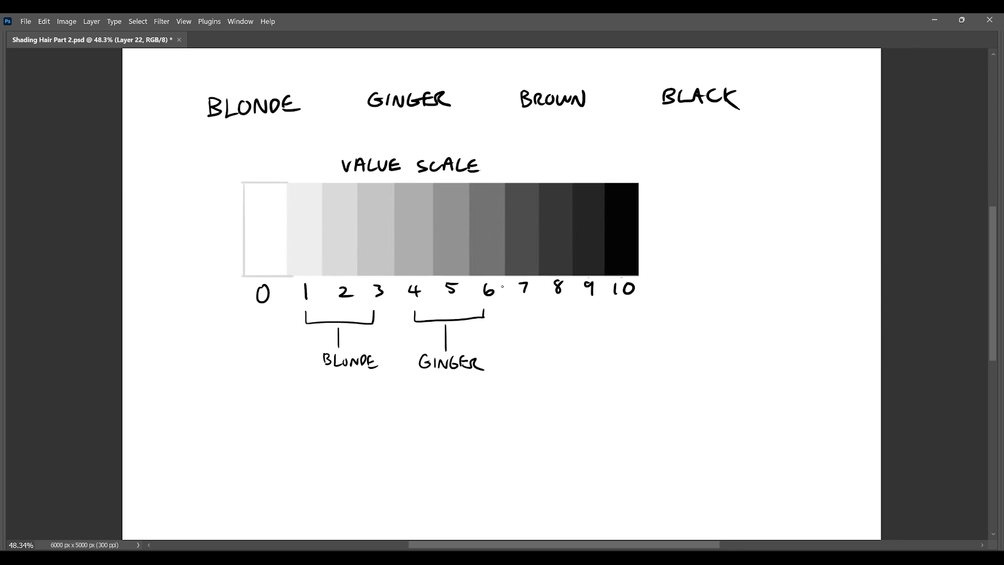
# Draw a bracket below values 6 to 8 on the value scale and label it BROWN.
pyautogui.moveTo(492, 310); pyautogui.dragTo(558, 315)
pyautogui.moveTo(510, 332); pyautogui.dragTo(509, 341)
pyautogui.moveTo(509, 331)
pyautogui.mouseDown()
pyautogui.moveTo(525, 340)
pyautogui.moveTo(510, 355)
pyautogui.mouseUp()
pyautogui.hotkey('ctrl', 'z')
pyautogui.hotkey('ctrl', 'z')
pyautogui.moveTo(509, 344); pyautogui.dragTo(511, 358)
pyautogui.moveTo(521, 347); pyautogui.dragTo(546, 346)
# Draw a bracket from just past 8 to 10 below the value scale and label it BLACK.
pyautogui.moveTo(564, 311); pyautogui.dragTo(634, 304)
pyautogui.moveTo(581, 331); pyautogui.dragTo(582, 344)
pyautogui.moveTo(582, 331)
pyautogui.mouseDown()
pyautogui.moveTo(584, 342)
pyautogui.moveTo(601, 342)
pyautogui.mouseUp()
pyautogui.moveTo(600, 344); pyautogui.dragTo(607, 339)
pyautogui.moveTo(620, 333)
pyautogui.mouseDown()
pyautogui.moveTo(615, 341)
pyautogui.moveTo(625, 340)
pyautogui.mouseUp()
pyautogui.moveTo(634, 329); pyautogui.dragTo(635, 339)
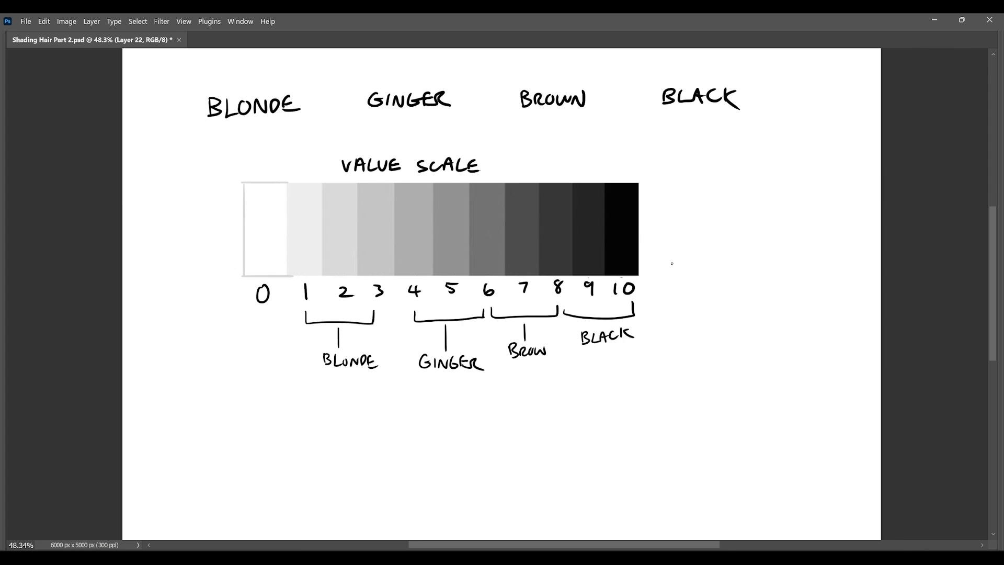
# Try marks at the black and white ends of the value scale, and undo them.
pyautogui.moveTo(619, 154); pyautogui.dragTo(622, 183)
pyautogui.moveTo(263, 191); pyautogui.dragTo(260, 152)
pyautogui.hotkey('ctrl', 'z')
pyautogui.hotkey('ctrl', 'z')
# Try shifting the midtone colour levels with Color Balance.
pyautogui.hotkey('ctrl', 'b')
pyautogui.moveTo(759, 109); pyautogui.dragTo(712, 118)
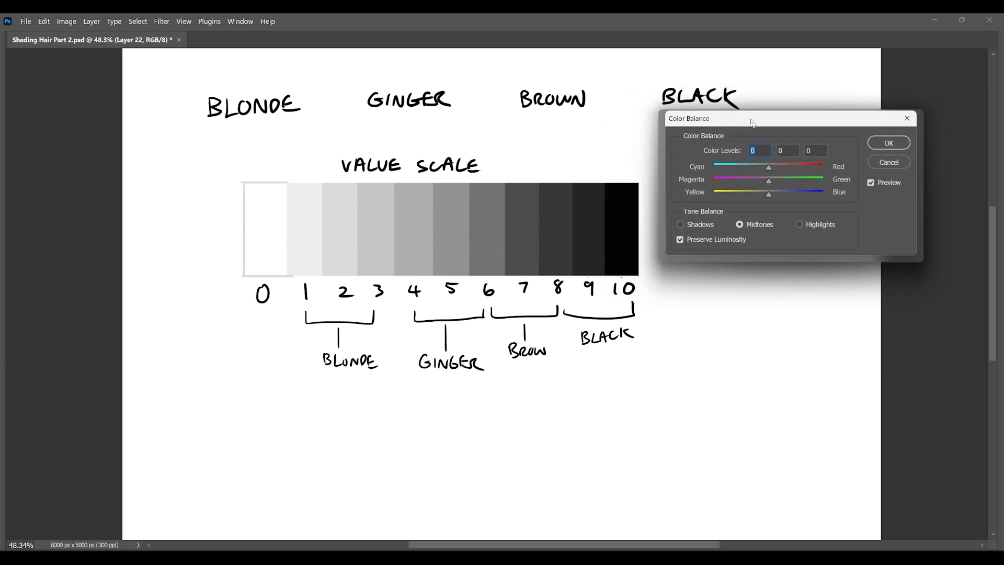
pyautogui.moveTo(770, 170); pyautogui.dragTo(788, 199)
pyautogui.moveTo(734, 184)
pyautogui.mouseDown()
pyautogui.moveTo(788, 184)
pyautogui.moveTo(728, 184)
pyautogui.mouseUp()
pyautogui.moveTo(791, 198); pyautogui.dragTo(810, 199)
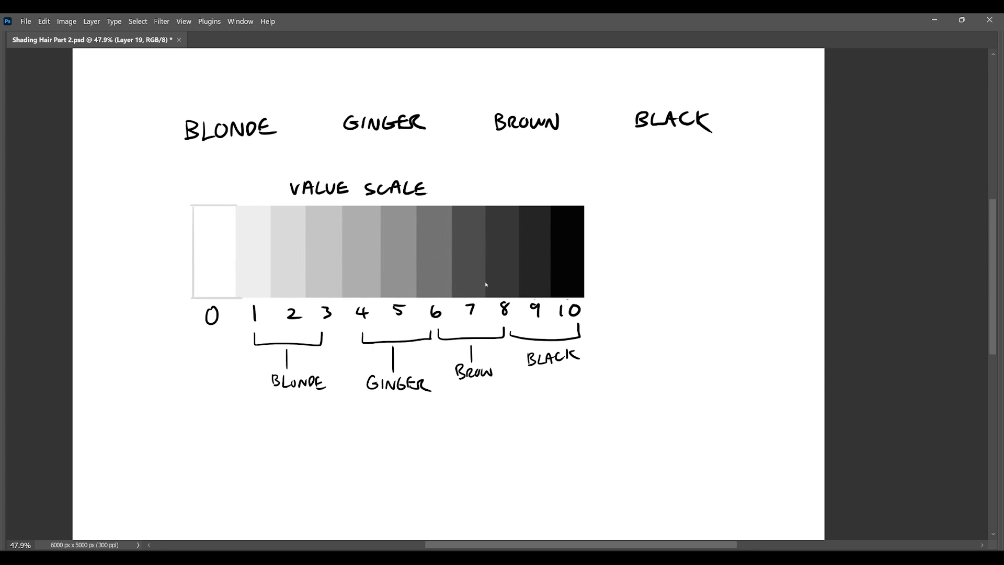
# Draw a wavy hair lock with a curled end and a loose side strand beneath the BLONDE label.
pyautogui.moveTo(320, 134)
pyautogui.mouseDown()
pyautogui.moveTo(258, 242)
pyautogui.moveTo(281, 303)
pyautogui.mouseUp()
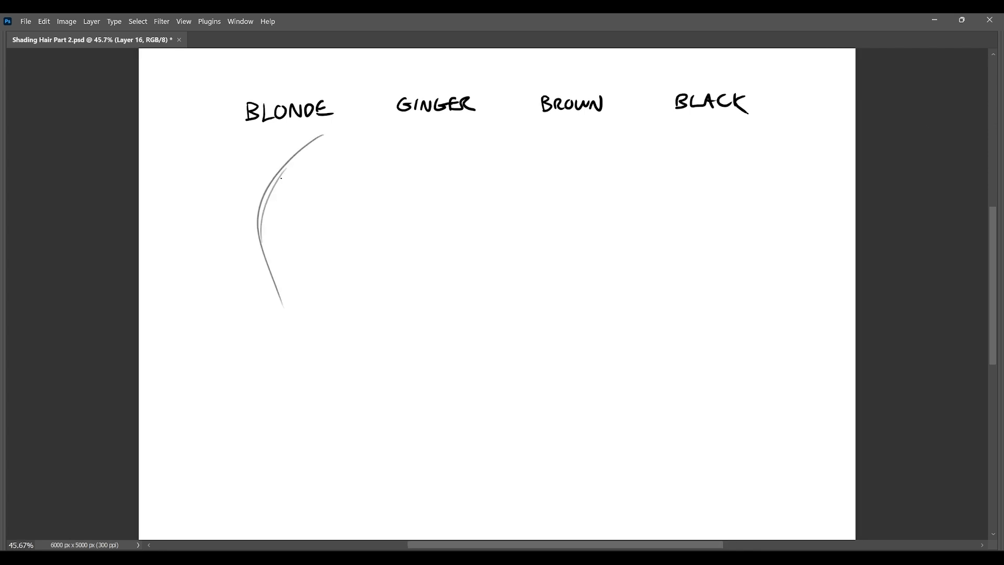
pyautogui.hotkey('ctrl', 'z')
pyautogui.moveTo(319, 132)
pyautogui.mouseDown()
pyautogui.moveTo(263, 407)
pyautogui.moveTo(316, 273)
pyautogui.mouseUp()
pyautogui.moveTo(308, 233); pyautogui.dragTo(327, 359)
pyautogui.moveTo(322, 274)
pyautogui.mouseDown()
pyautogui.moveTo(348, 328)
pyautogui.moveTo(332, 352)
pyautogui.mouseUp()
pyautogui.moveTo(329, 356); pyautogui.dragTo(254, 451)
pyautogui.moveTo(275, 402); pyautogui.dragTo(300, 453)
pyautogui.moveTo(252, 439); pyautogui.dragTo(307, 453)
# Place copies of the hair lock beneath the GINGER, BROWN and BLACK labels.
pyautogui.moveTo(337, 180)
pyautogui.mouseDown()
pyautogui.moveTo(482, 175)
pyautogui.moveTo(475, 229)
pyautogui.moveTo(592, 268)
pyautogui.mouseUp()
pyautogui.hotkey('ctrl', 'd')
pyautogui.moveTo(596, 123)
pyautogui.mouseDown()
pyautogui.moveTo(635, 381)
pyautogui.moveTo(610, 126)
pyautogui.mouseUp()
pyautogui.moveTo(582, 313)
pyautogui.mouseDown()
pyautogui.moveTo(733, 304)
pyautogui.moveTo(722, 316)
pyautogui.mouseUp()
pyautogui.hotkey('ctrl', 'd')
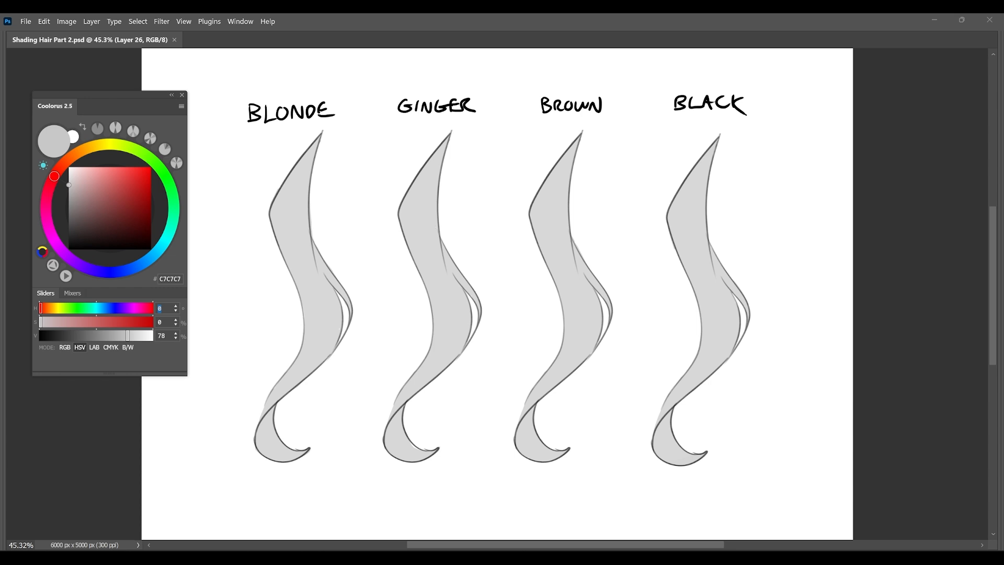
# Paint the blonde lock with a pale yellow of hue 47, hex EEE2B7.
pyautogui.write('47')
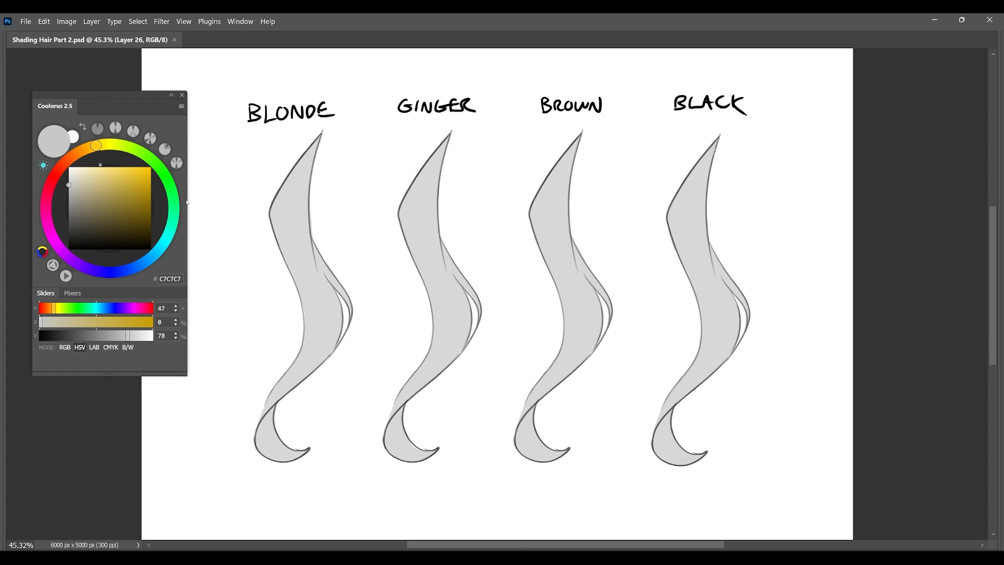
pyautogui.click(87, 172)
pyautogui.moveTo(309, 174)
pyautogui.mouseDown()
pyautogui.moveTo(272, 226)
pyautogui.moveTo(275, 288)
pyautogui.moveTo(305, 331)
pyautogui.moveTo(343, 284)
pyautogui.moveTo(352, 309)
pyautogui.moveTo(326, 247)
pyautogui.mouseUp()
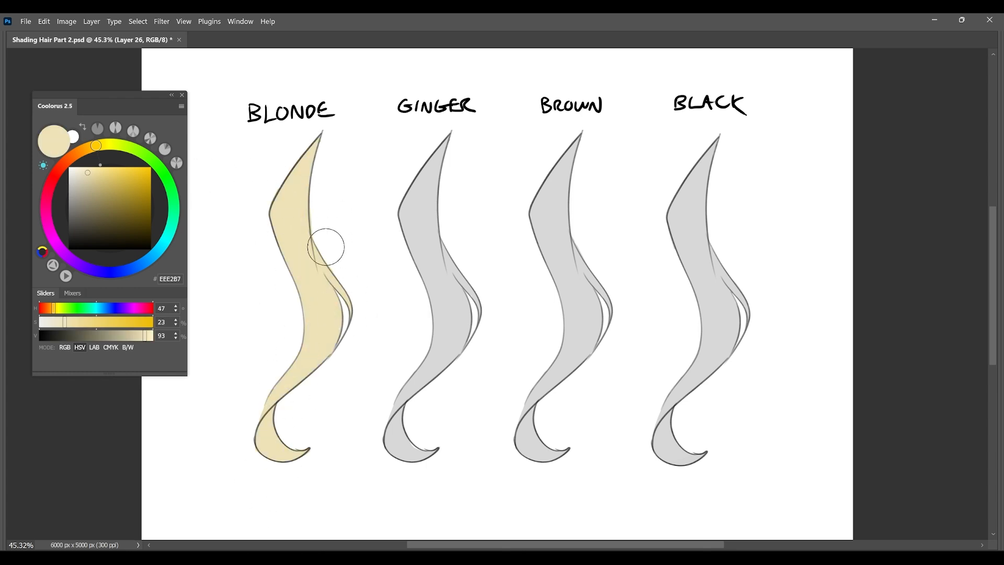
# Try a duller, greener blonde of hue 54, hex DDD9B7, on the blonde lock, and undo it.
pyautogui.rightClick(244, 272)
pyautogui.click(210, 318)
pyautogui.moveTo(96, 145); pyautogui.dragTo(101, 144)
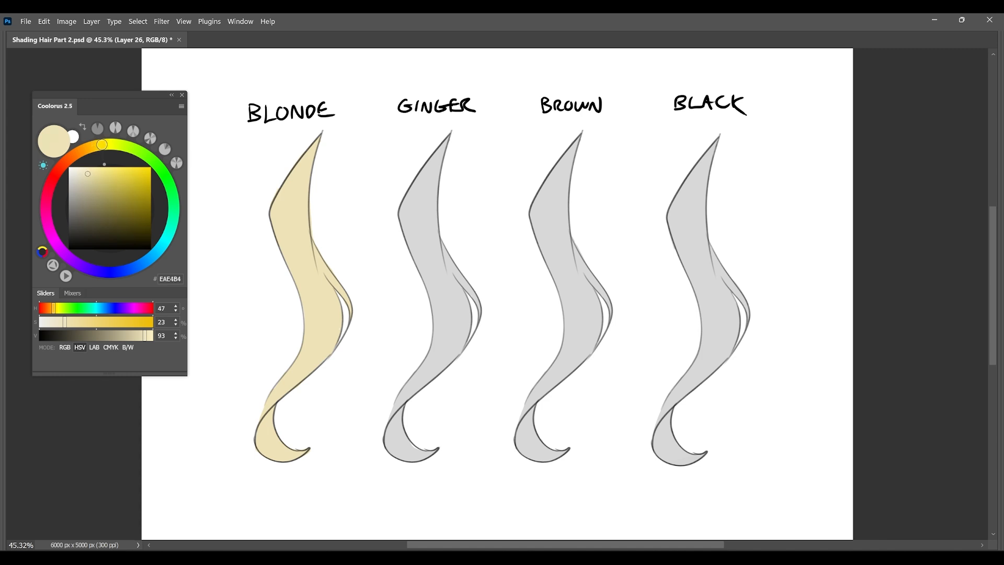
pyautogui.moveTo(88, 173); pyautogui.dragTo(82, 179)
pyautogui.moveTo(289, 190)
pyautogui.mouseDown()
pyautogui.moveTo(334, 209)
pyautogui.moveTo(347, 303)
pyautogui.moveTo(302, 482)
pyautogui.mouseUp()
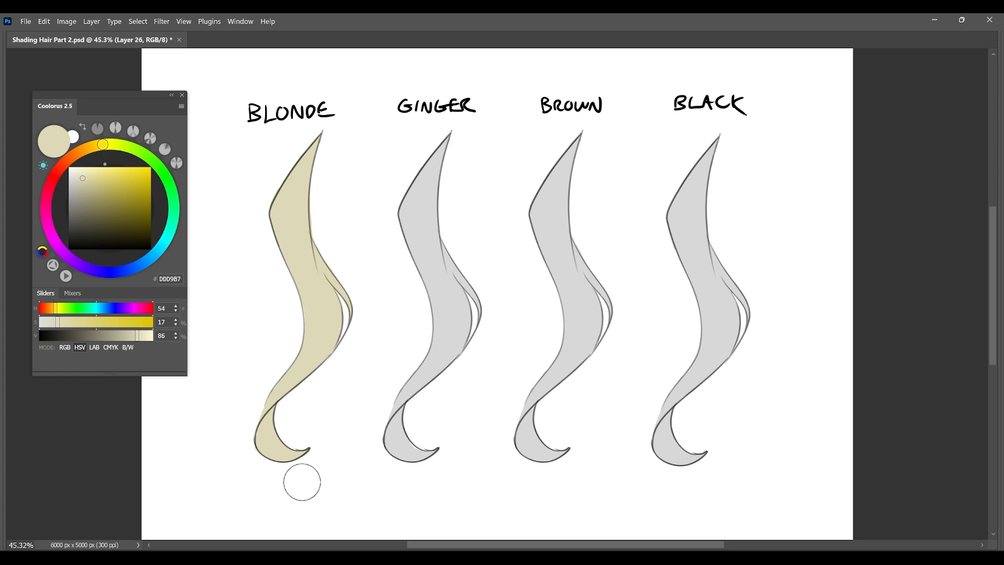
pyautogui.hotkey('ctrl', 'z')
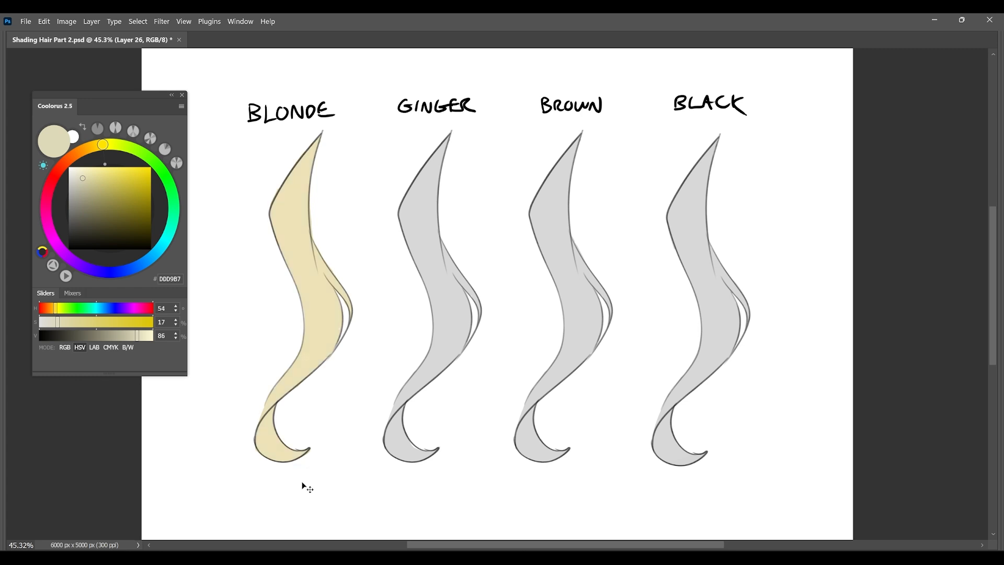
# Check the blonde lock's value in the greyscale view and return to colour.
pyautogui.hotkey('ctrl', 'z')
pyautogui.hotkey('ctrl', 'shift', 'z')
pyautogui.hotkey('ctrl', 'z')
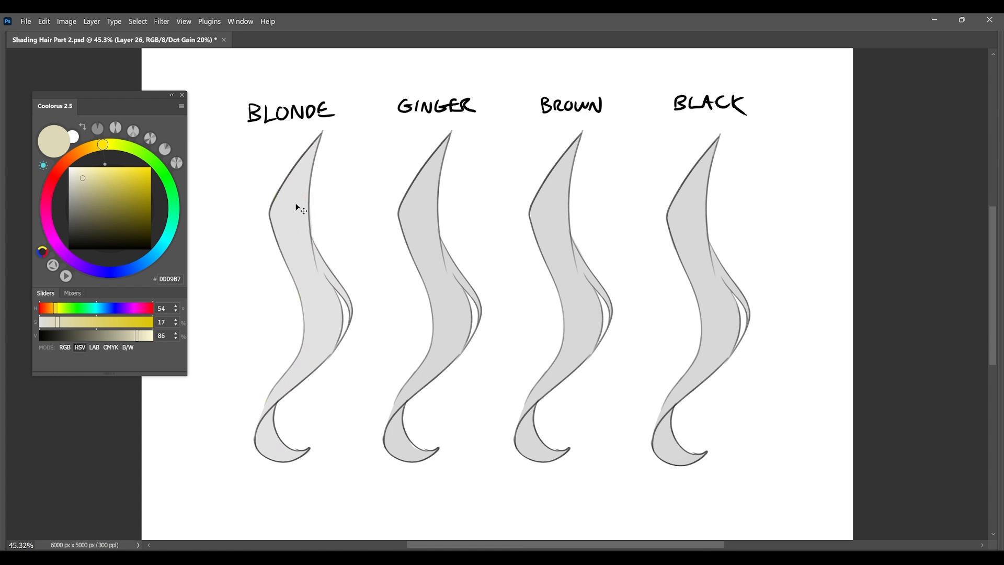
pyautogui.hotkey('ctrl', 'shift', 'z')
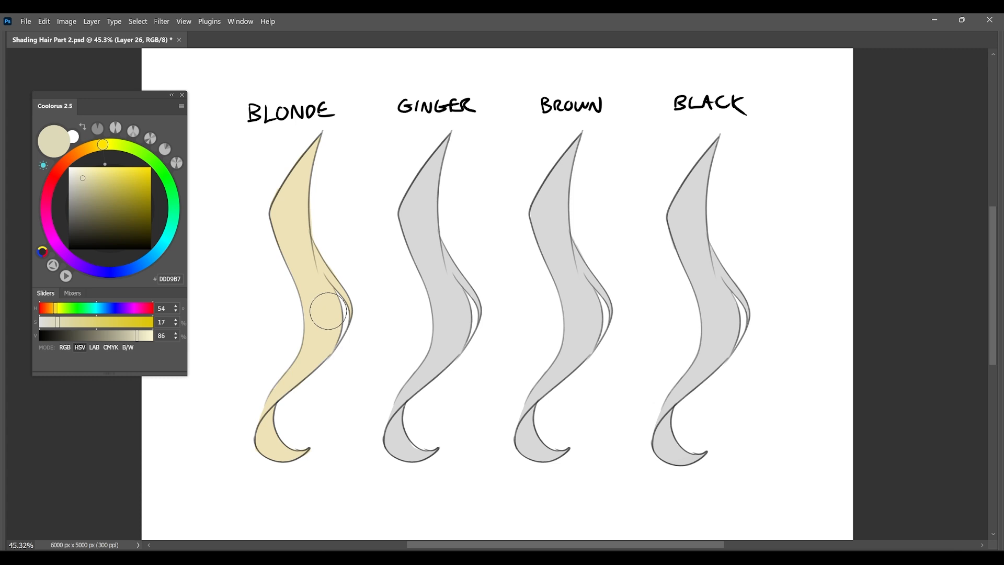
# Paint the ginger lock with the reddish orange C37441 and check its value in the greyscale view.
pyautogui.moveTo(105, 164); pyautogui.dragTo(79, 152)
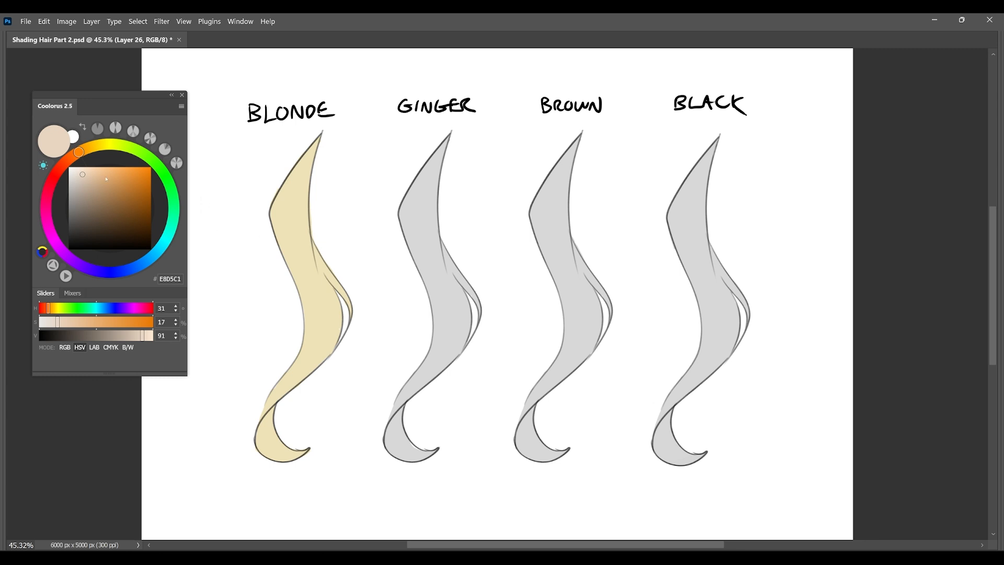
pyautogui.moveTo(106, 179); pyautogui.dragTo(117, 186)
pyautogui.moveTo(455, 152)
pyautogui.mouseDown()
pyautogui.moveTo(462, 146)
pyautogui.moveTo(397, 415)
pyautogui.moveTo(390, 513)
pyautogui.mouseUp()
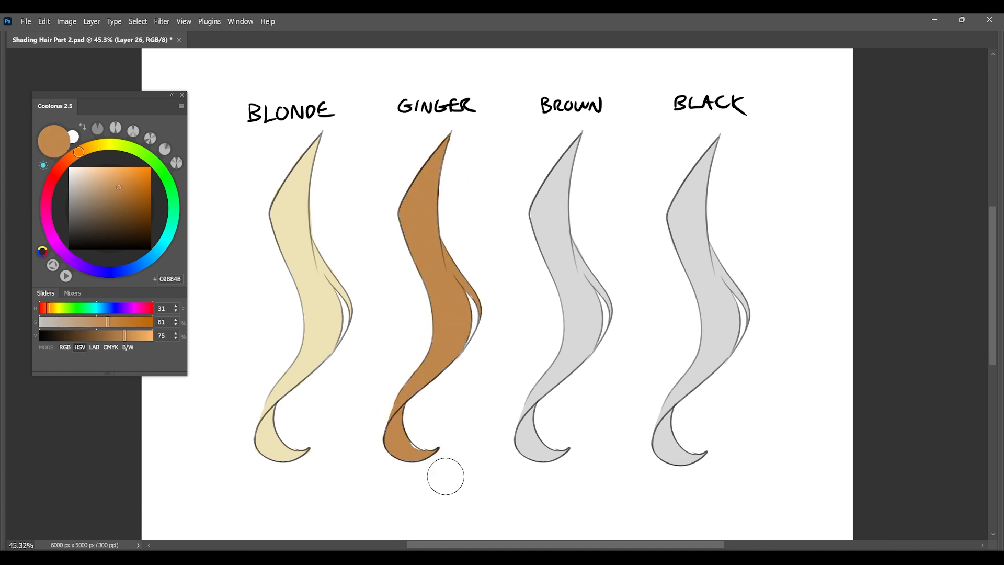
pyautogui.keyDown('alt'); pyautogui.click(437, 422); pyautogui.keyUp('alt')
pyautogui.moveTo(449, 144)
pyautogui.mouseDown()
pyautogui.moveTo(413, 200)
pyautogui.moveTo(403, 278)
pyautogui.moveTo(439, 385)
pyautogui.moveTo(424, 445)
pyautogui.mouseUp()
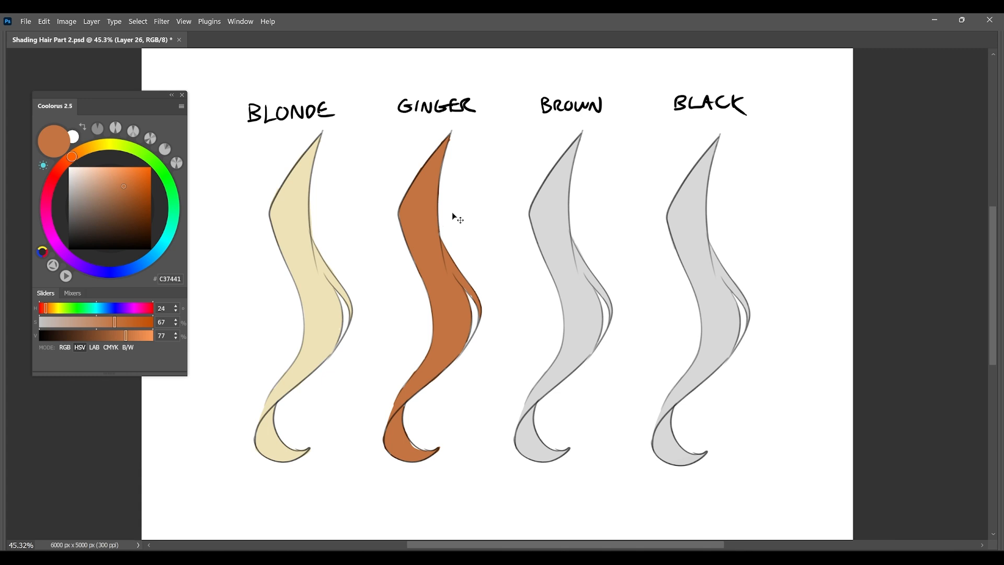
pyautogui.hotkey('ctrl', 'y')
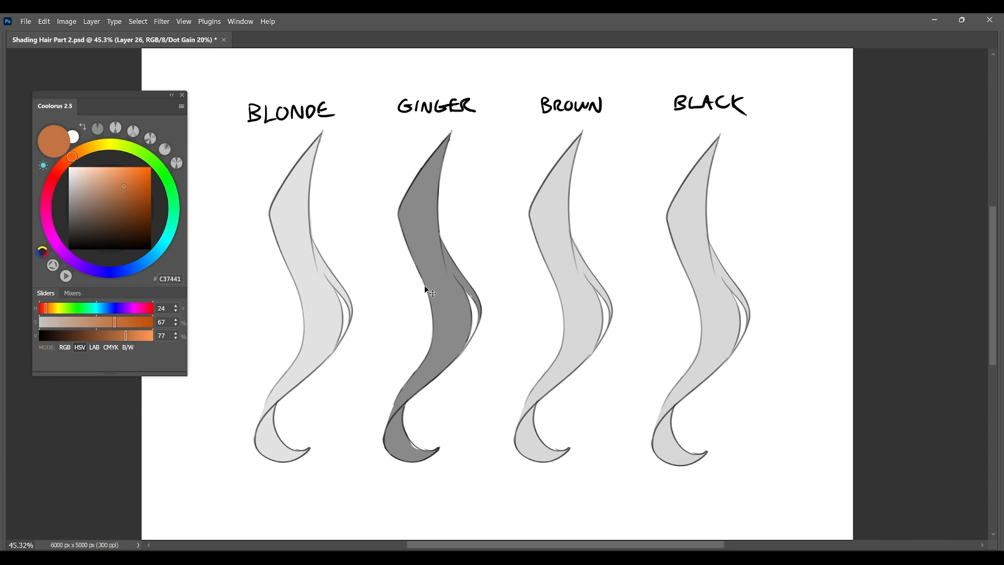
pyautogui.hotkey('ctrl', 'y')
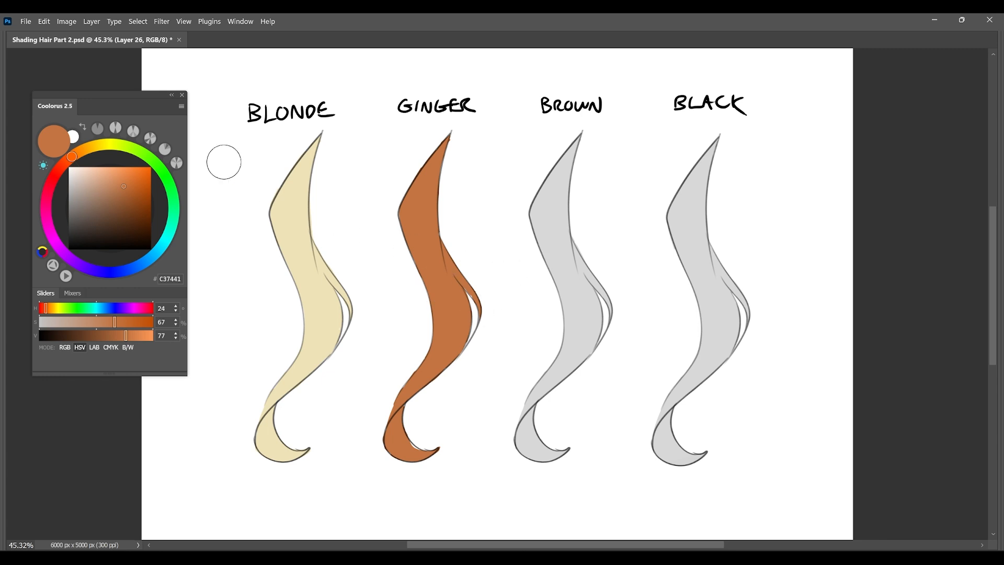
# Paint the brown lock with the warm brown 764C2D and check its value in the greyscale view.
pyautogui.moveTo(72, 156); pyautogui.dragTo(74, 154)
pyautogui.moveTo(126, 201); pyautogui.dragTo(127, 217)
pyautogui.moveTo(590, 133)
pyautogui.mouseDown()
pyautogui.moveTo(583, 151)
pyautogui.moveTo(601, 227)
pyautogui.moveTo(529, 399)
pyautogui.moveTo(594, 347)
pyautogui.moveTo(546, 395)
pyautogui.moveTo(575, 441)
pyautogui.mouseUp()
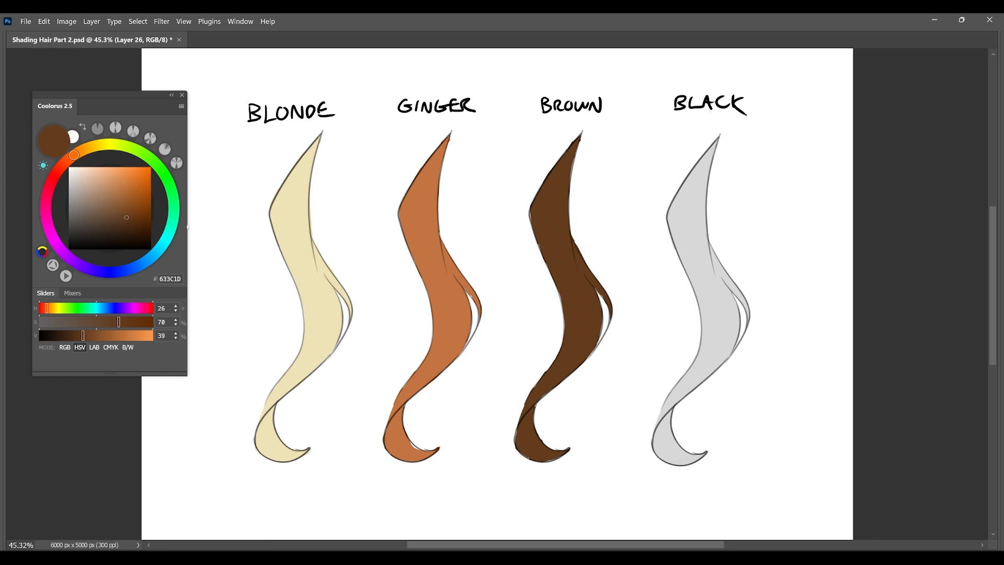
pyautogui.click(120, 211)
pyautogui.moveTo(596, 134)
pyautogui.mouseDown()
pyautogui.moveTo(540, 278)
pyautogui.moveTo(589, 301)
pyautogui.moveTo(547, 449)
pyautogui.mouseUp()
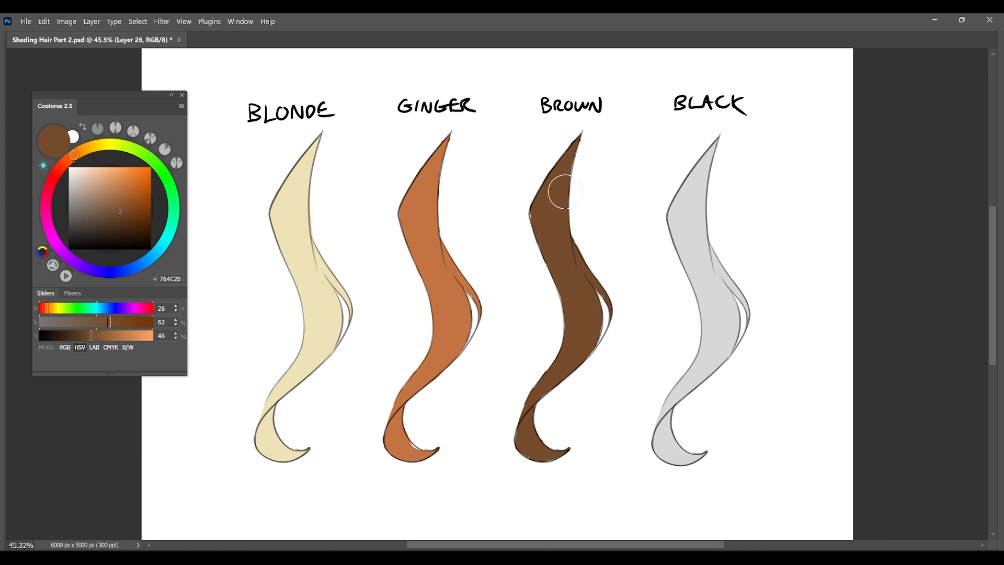
pyautogui.hotkey('ctrl', 'y')
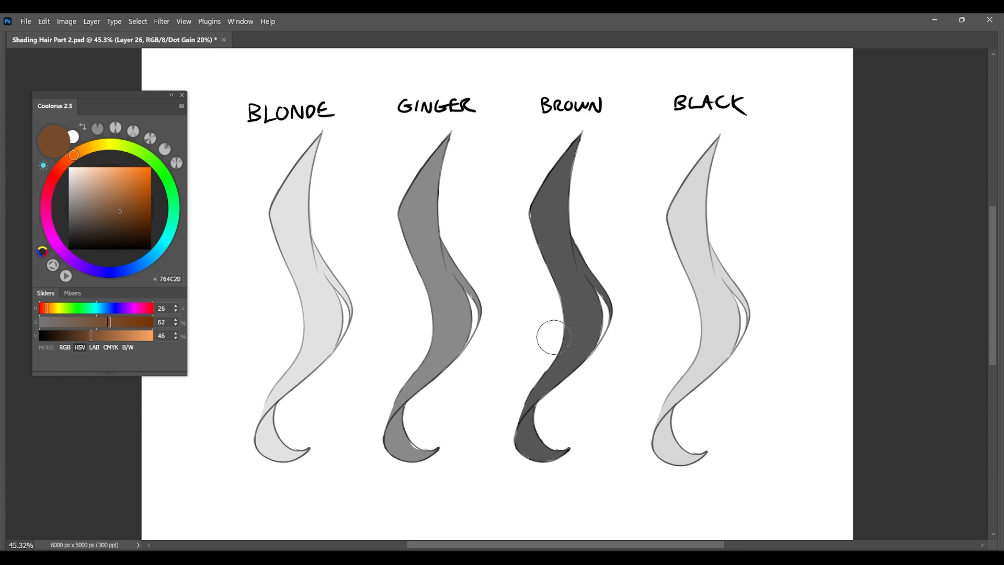
pyautogui.hotkey('ctrl', 'y')
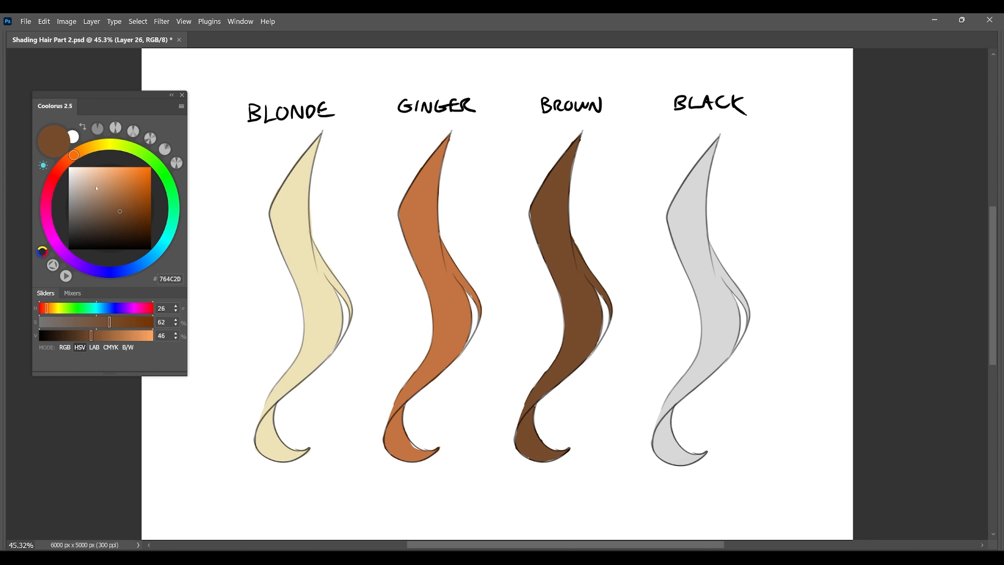
# Try the bluish dark grey 4E4E53 on the black lock, and undo the strokes.
pyautogui.click(85, 268)
pyautogui.click(78, 218)
pyautogui.click(103, 272)
pyautogui.moveTo(78, 218); pyautogui.dragTo(74, 223)
pyautogui.moveTo(666, 176)
pyautogui.mouseDown()
pyautogui.moveTo(741, 151)
pyautogui.moveTo(755, 232)
pyautogui.moveTo(711, 304)
pyautogui.moveTo(735, 313)
pyautogui.moveTo(650, 452)
pyautogui.moveTo(677, 491)
pyautogui.mouseUp()
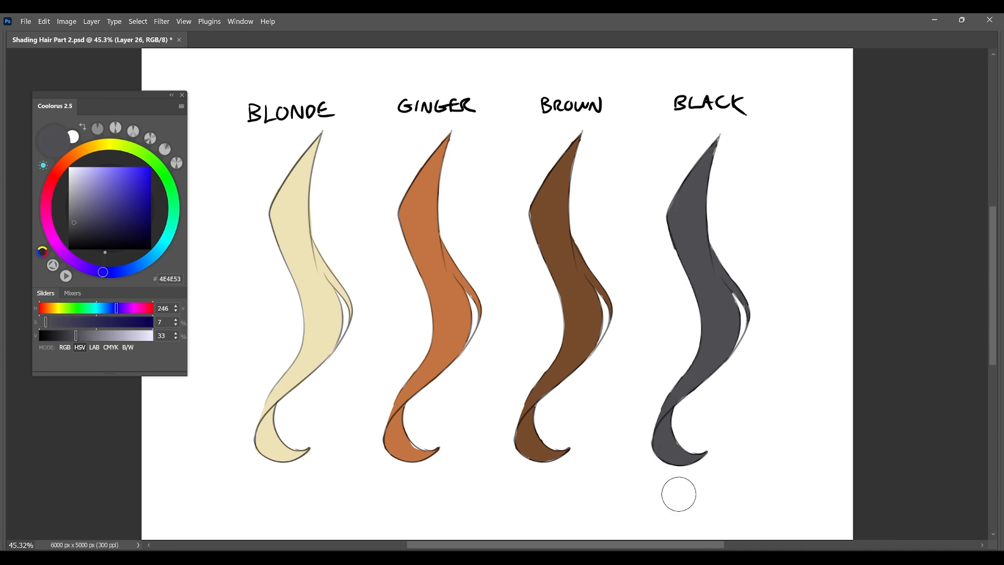
pyautogui.hotkey('ctrl', 'z')
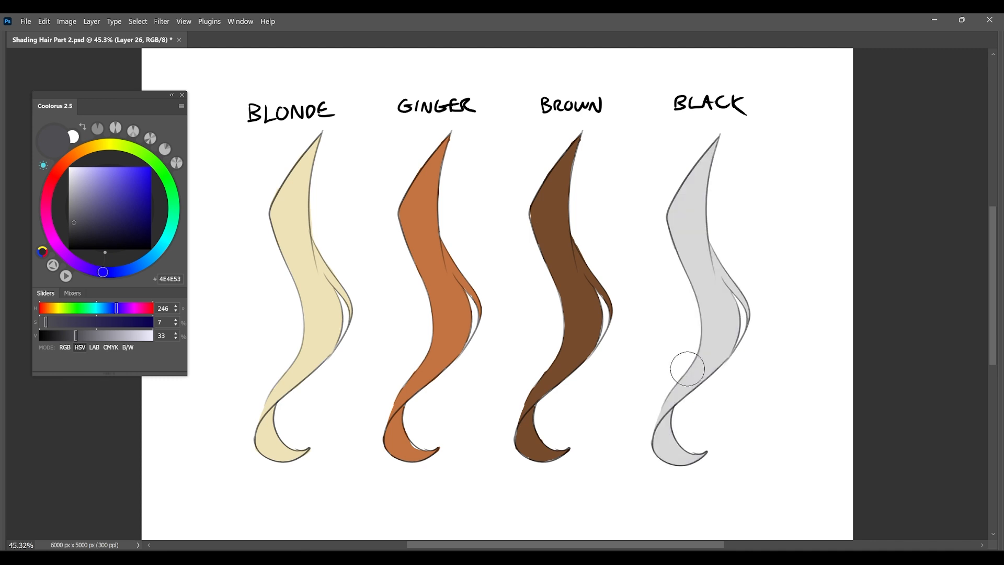
pyautogui.moveTo(708, 149)
pyautogui.mouseDown()
pyautogui.moveTo(646, 247)
pyautogui.moveTo(680, 289)
pyautogui.moveTo(725, 306)
pyautogui.mouseUp()
pyautogui.hotkey('ctrl', 'z')
# Paint the black lock, trying purple-tinted greys before the cool blue-grey 414448, and check its value in the greyscale view.
pyautogui.click(77, 226)
pyautogui.click(81, 266)
pyautogui.moveTo(711, 145)
pyautogui.mouseDown()
pyautogui.moveTo(650, 244)
pyautogui.moveTo(618, 401)
pyautogui.moveTo(634, 491)
pyautogui.moveTo(690, 484)
pyautogui.mouseUp()
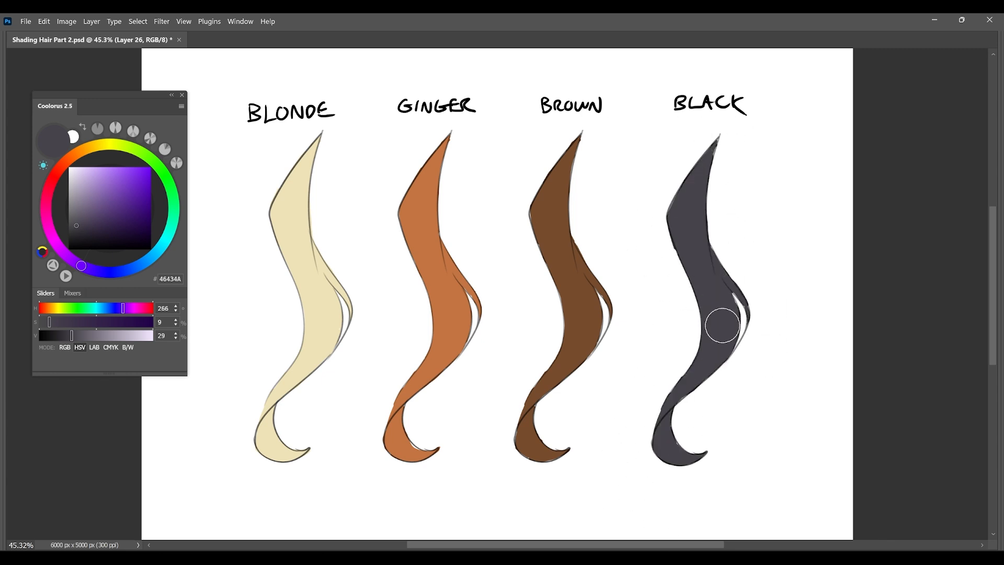
pyautogui.click(53, 239)
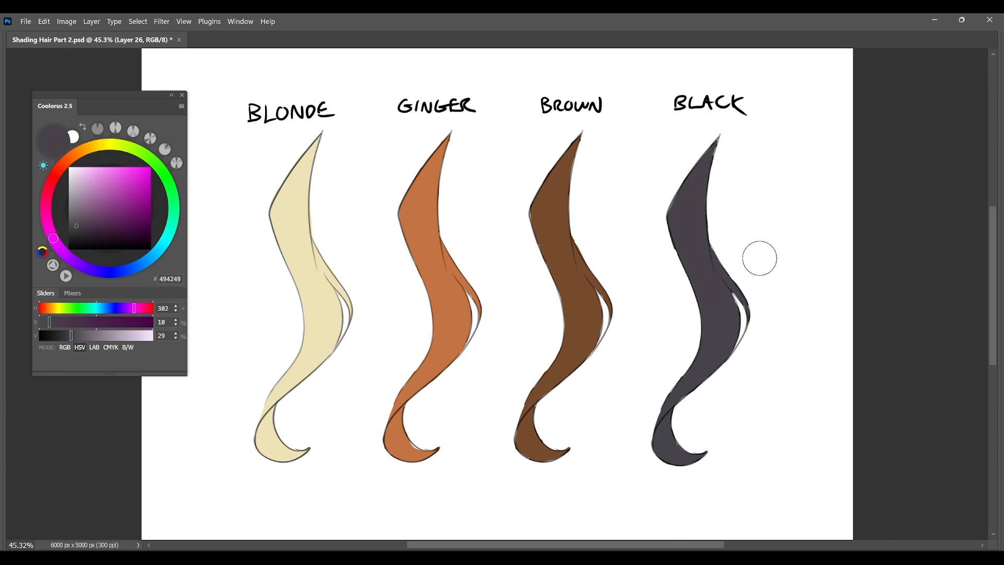
pyautogui.press('v')
pyautogui.click(137, 266)
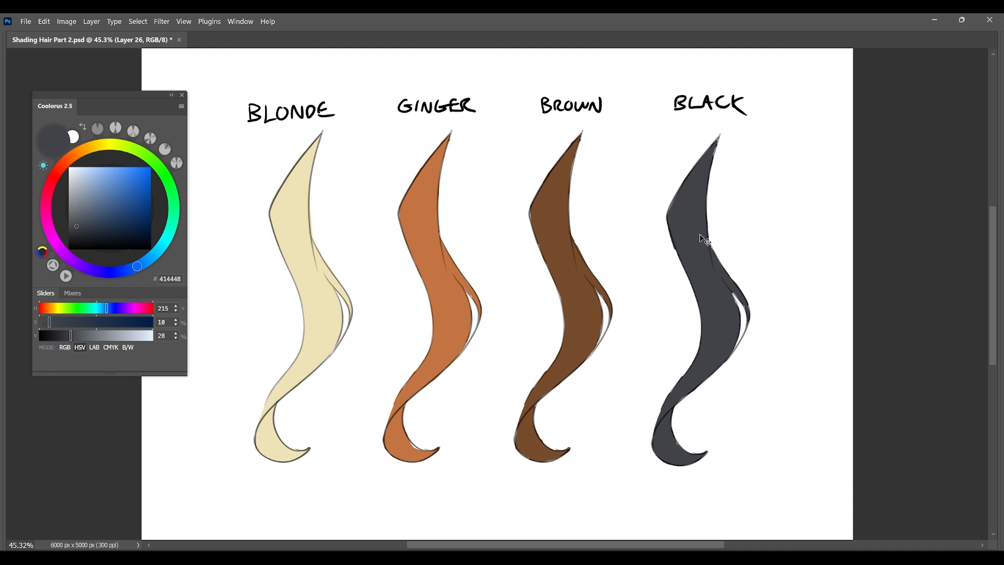
pyautogui.hotkey('ctrl', 'y')
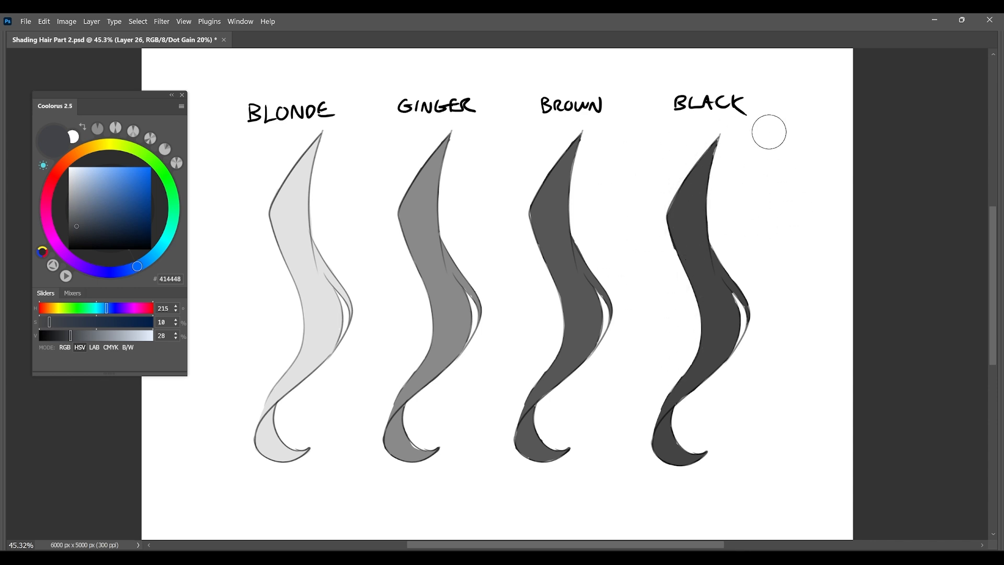
pyautogui.hotkey('ctrl', 'y')
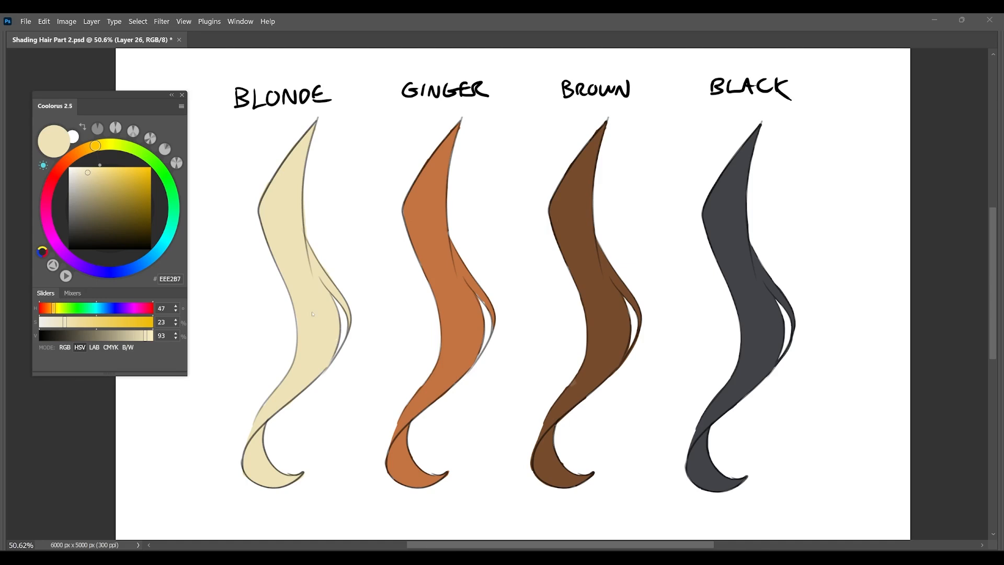
# Shade the blonde lock's tip, inner curve and lower curl with the warmer, darker tone 9F875B.
pyautogui.rightClick(339, 290)
pyautogui.doubleClick(469, 335)
pyautogui.moveTo(96, 146); pyautogui.dragTo(87, 149)
pyautogui.click(103, 197)
pyautogui.moveTo(323, 126); pyautogui.dragTo(290, 186)
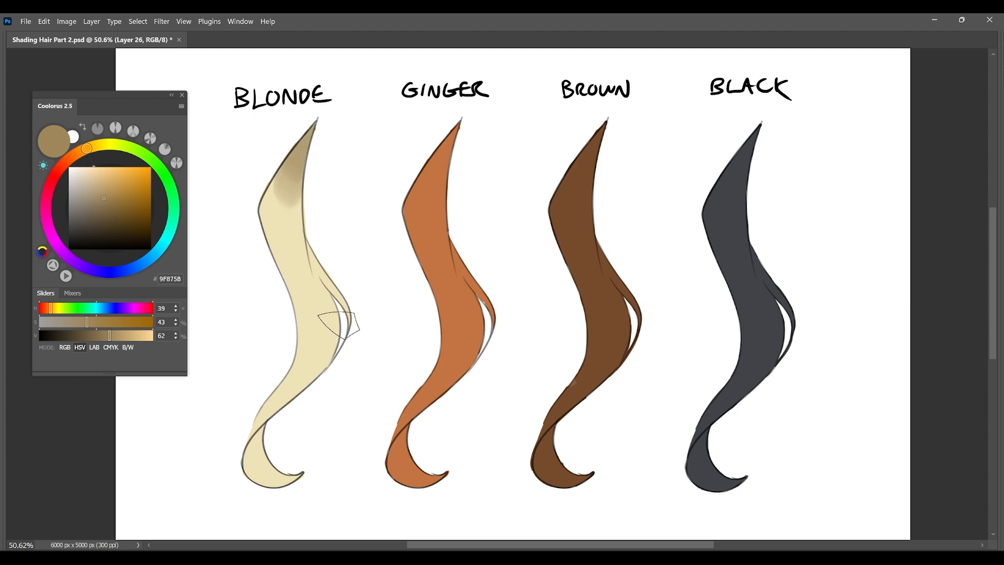
pyautogui.moveTo(313, 246)
pyautogui.mouseDown()
pyautogui.moveTo(321, 285)
pyautogui.moveTo(251, 423)
pyautogui.moveTo(313, 377)
pyautogui.mouseUp()
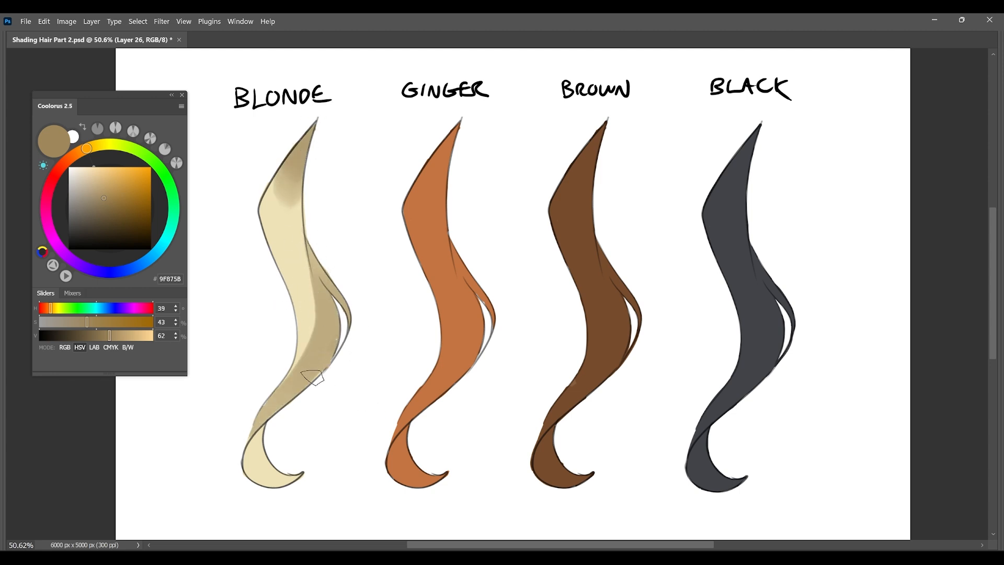
pyautogui.moveTo(343, 313)
pyautogui.mouseDown()
pyautogui.moveTo(247, 441)
pyautogui.moveTo(263, 440)
pyautogui.moveTo(288, 490)
pyautogui.mouseUp()
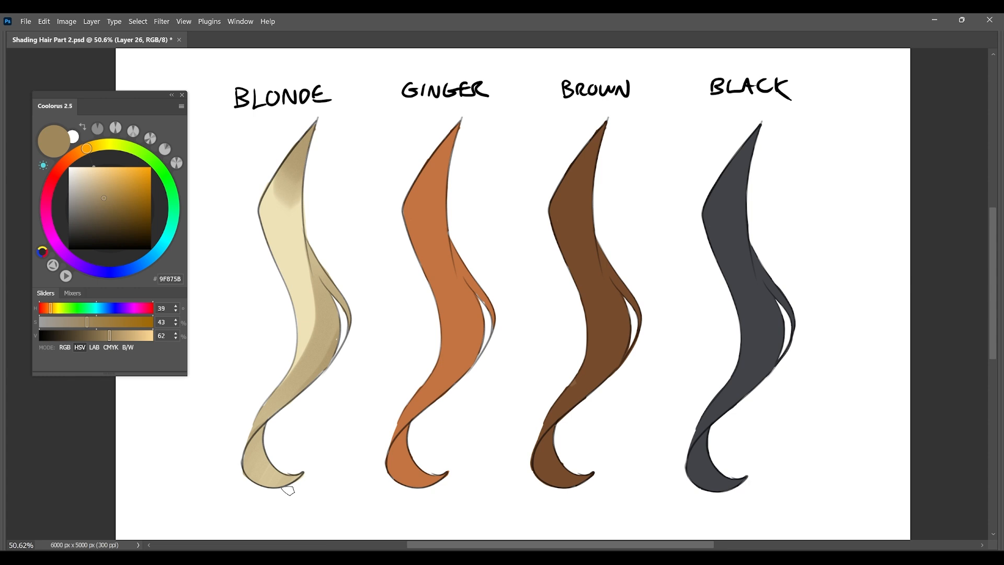
pyautogui.moveTo(277, 421); pyautogui.dragTo(267, 432)
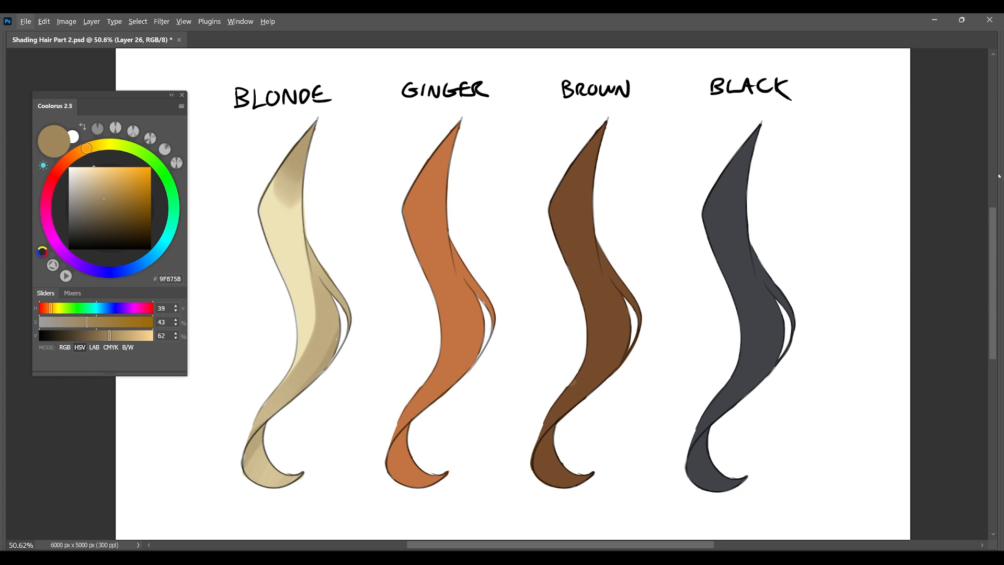
# Add a shaded band below the blonde lock's upper bend and restore a light streak with the base colour EEE2B7.
pyautogui.keyDown('alt'); pyautogui.click(335, 344); pyautogui.keyUp('alt')
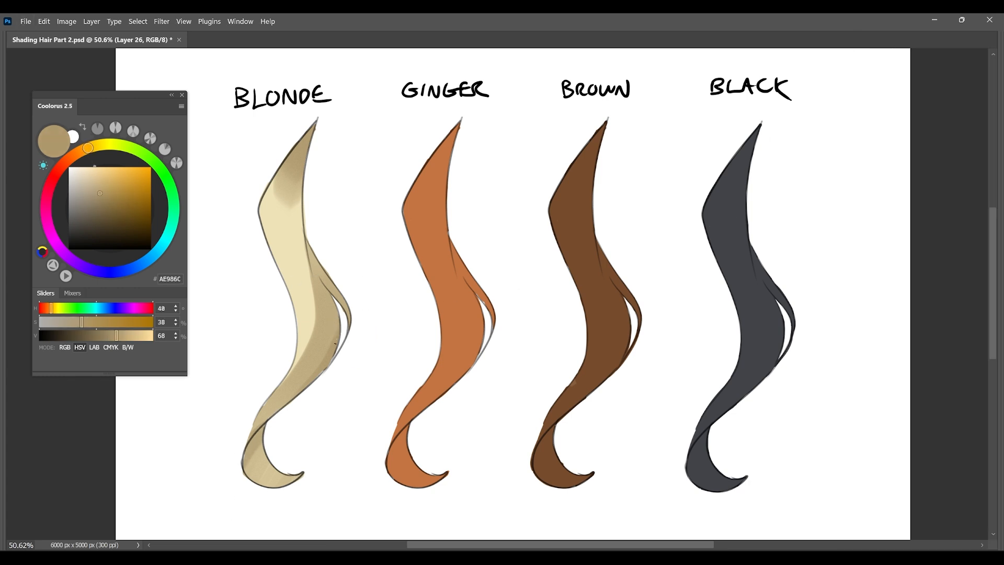
pyautogui.moveTo(1001, 178)
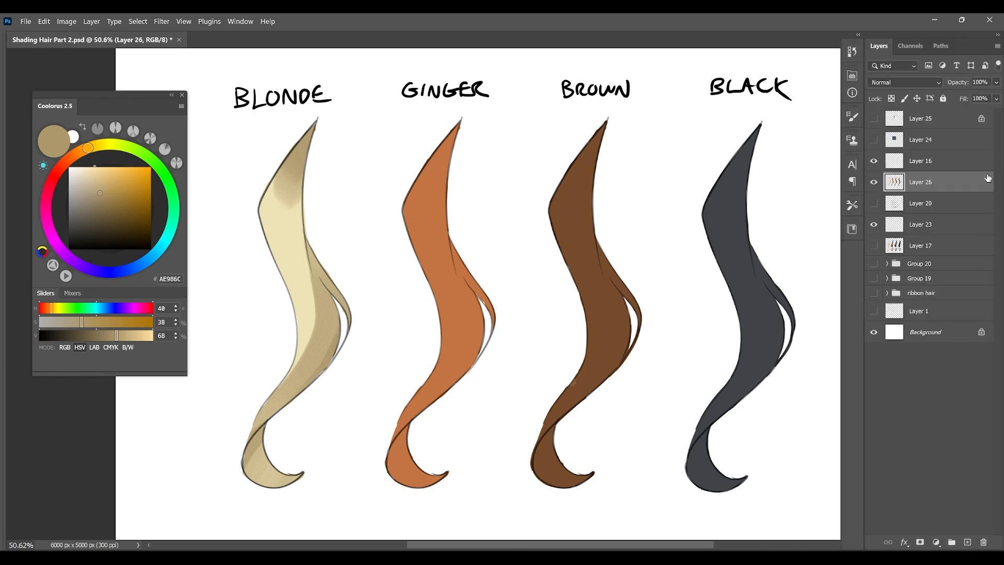
pyautogui.keyDown('alt'); pyautogui.rightClick(287, 189); pyautogui.keyUp('alt')
pyautogui.keyDown('alt'); pyautogui.click(288, 190); pyautogui.keyUp('alt')
pyautogui.moveTo(302, 335); pyautogui.dragTo(299, 294)
pyautogui.keyDown('alt'); pyautogui.click(287, 215); pyautogui.keyUp('alt')
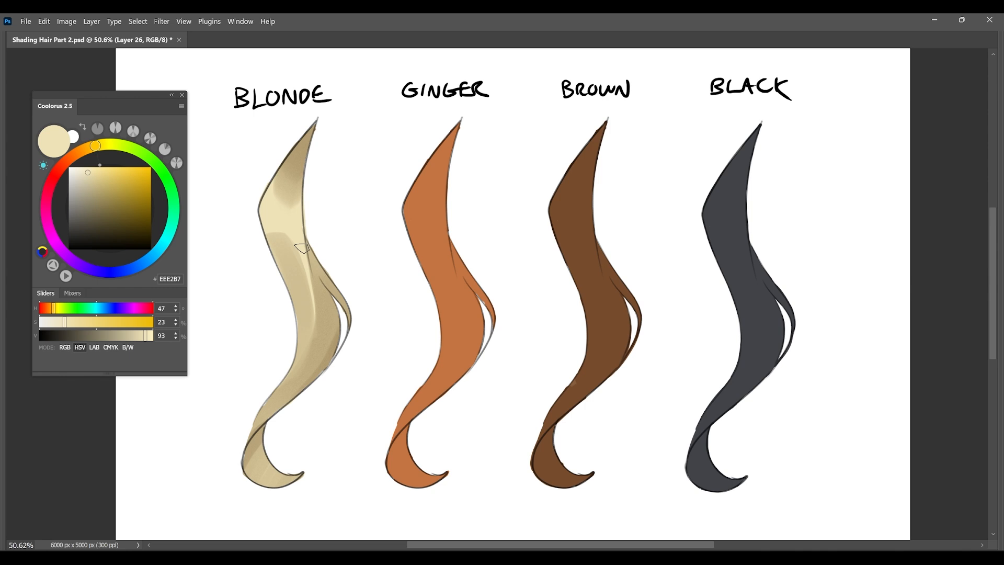
pyautogui.moveTo(300, 246); pyautogui.dragTo(316, 320)
# Deepen the shadow along the blonde lock's inner curve with a darker, warmer brown, undoing the stray stroke toward the curl.
pyautogui.keyDown('alt'); pyautogui.click(321, 309); pyautogui.keyUp('alt')
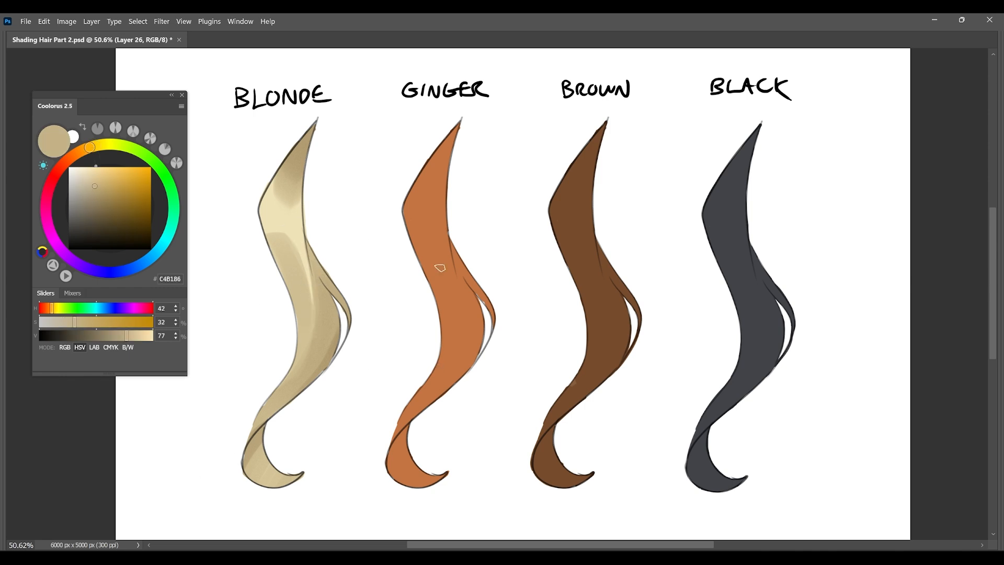
pyautogui.click(102, 194)
pyautogui.click(79, 152)
pyautogui.click(108, 205)
pyautogui.moveTo(308, 243)
pyautogui.mouseDown()
pyautogui.moveTo(315, 294)
pyautogui.moveTo(332, 303)
pyautogui.moveTo(322, 330)
pyautogui.mouseUp()
pyautogui.moveTo(319, 293); pyautogui.dragTo(316, 356)
pyautogui.keyDown('alt'); pyautogui.click(329, 340); pyautogui.keyUp('alt')
pyautogui.moveTo(332, 320); pyautogui.dragTo(320, 341)
pyautogui.keyDown('alt'); pyautogui.click(323, 296); pyautogui.keyUp('alt')
pyautogui.moveTo(322, 289)
pyautogui.mouseDown()
pyautogui.moveTo(306, 372)
pyautogui.moveTo(257, 426)
pyautogui.moveTo(248, 470)
pyautogui.mouseUp()
pyautogui.hotkey('ctrl', 'z')
# Add darker shading to the blonde lock's curl and along the narrowing section above it.
pyautogui.moveTo(256, 442)
pyautogui.mouseDown()
pyautogui.moveTo(258, 483)
pyautogui.moveTo(273, 484)
pyautogui.mouseUp()
pyautogui.keyDown('alt'); pyautogui.click(283, 478); pyautogui.keyUp('alt')
pyautogui.keyDown('alt'); pyautogui.click(315, 348); pyautogui.keyUp('alt')
pyautogui.moveTo(309, 367); pyautogui.dragTo(278, 404)
pyautogui.keyDown('alt'); pyautogui.click(303, 351); pyautogui.keyUp('alt')
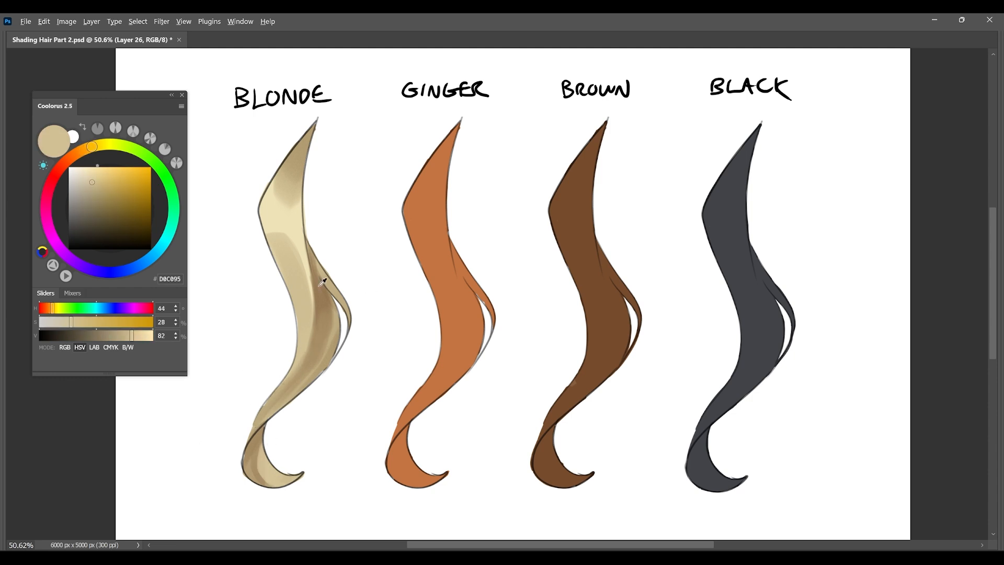
# Darken the blonde lock's upper tip and side strand with the sampled shadow brown 957752.
pyautogui.keyDown('alt'); pyautogui.click(321, 283); pyautogui.keyUp('alt')
pyautogui.moveTo(310, 144)
pyautogui.mouseDown()
pyautogui.moveTo(309, 249)
pyautogui.moveTo(331, 291)
pyautogui.mouseUp()
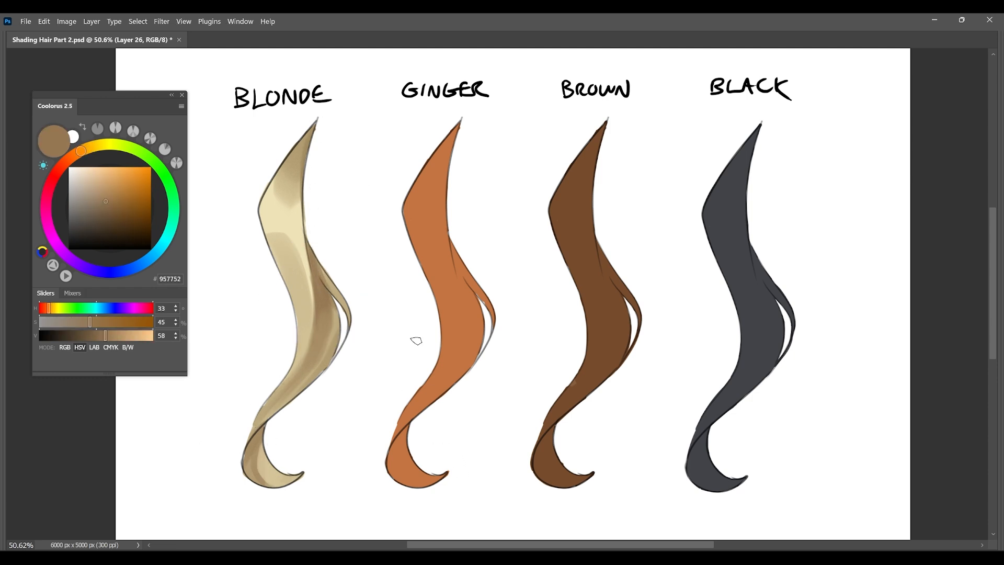
pyautogui.moveTo(287, 166); pyautogui.dragTo(291, 178)
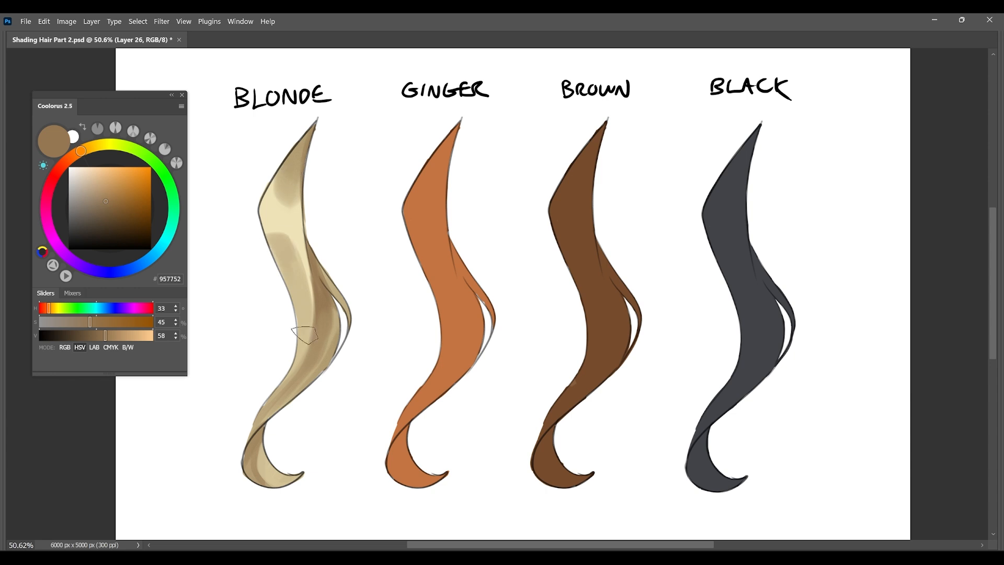
# Paint a near-white cream highlight on the blonde lock's upper bend.
pyautogui.click(74, 167)
pyautogui.moveTo(277, 217)
pyautogui.mouseDown()
pyautogui.moveTo(263, 218)
pyautogui.moveTo(292, 243)
pyautogui.mouseUp()
# Shade the ginger lock's inner edge, lower curve and curl with the darker, redder brown 68301C, undoing the stray lower strokes.
pyautogui.keyDown('alt'); pyautogui.click(438, 329); pyautogui.keyUp('alt')
pyautogui.click(65, 162)
pyautogui.click(129, 216)
pyautogui.moveTo(459, 128)
pyautogui.mouseDown()
pyautogui.moveTo(446, 228)
pyautogui.moveTo(477, 314)
pyautogui.mouseUp()
pyautogui.moveTo(452, 252)
pyautogui.mouseDown()
pyautogui.moveTo(447, 341)
pyautogui.moveTo(468, 367)
pyautogui.mouseUp()
pyautogui.moveTo(465, 297); pyautogui.dragTo(444, 377)
pyautogui.moveTo(470, 318); pyautogui.dragTo(405, 419)
pyautogui.moveTo(440, 380); pyautogui.dragTo(413, 415)
pyautogui.hotkey('ctrl', 'z')
pyautogui.hotkey('ctrl', 'z')
pyautogui.moveTo(467, 301)
pyautogui.mouseDown()
pyautogui.moveTo(397, 442)
pyautogui.moveTo(433, 387)
pyautogui.moveTo(406, 413)
pyautogui.moveTo(392, 471)
pyautogui.moveTo(446, 478)
pyautogui.mouseUp()
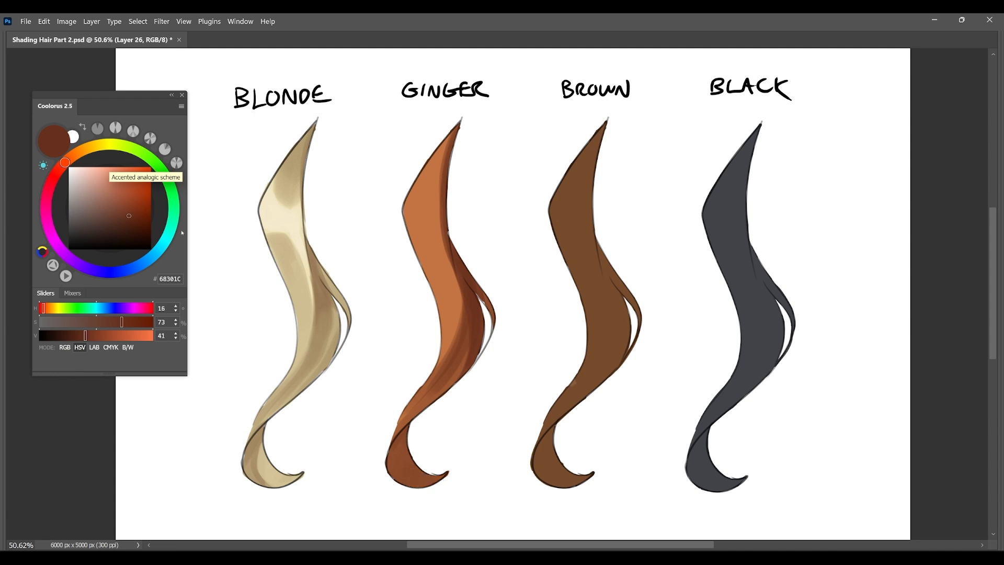
pyautogui.keyDown('alt'); pyautogui.click(434, 193); pyautogui.keyUp('alt')
pyautogui.moveTo(125, 194); pyautogui.dragTo(127, 223)
pyautogui.moveTo(459, 130)
pyautogui.mouseDown()
pyautogui.moveTo(444, 183)
pyautogui.moveTo(455, 138)
pyautogui.moveTo(454, 268)
pyautogui.moveTo(452, 245)
pyautogui.moveTo(467, 299)
pyautogui.moveTo(457, 347)
pyautogui.moveTo(428, 391)
pyautogui.moveTo(479, 305)
pyautogui.mouseUp()
pyautogui.moveTo(451, 366); pyautogui.dragTo(396, 458)
pyautogui.hotkey('ctrl', 'z')
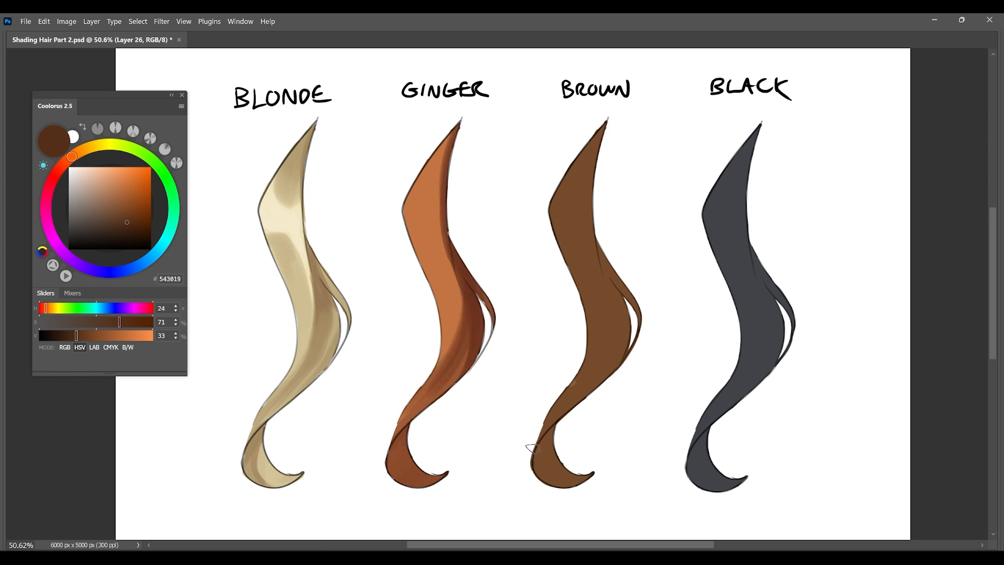
# Paint a light peach highlight F1C99A across the ginger lock's upper bend with a small brush.
pyautogui.keyDown('alt'); pyautogui.click(475, 299); pyautogui.keyUp('alt')
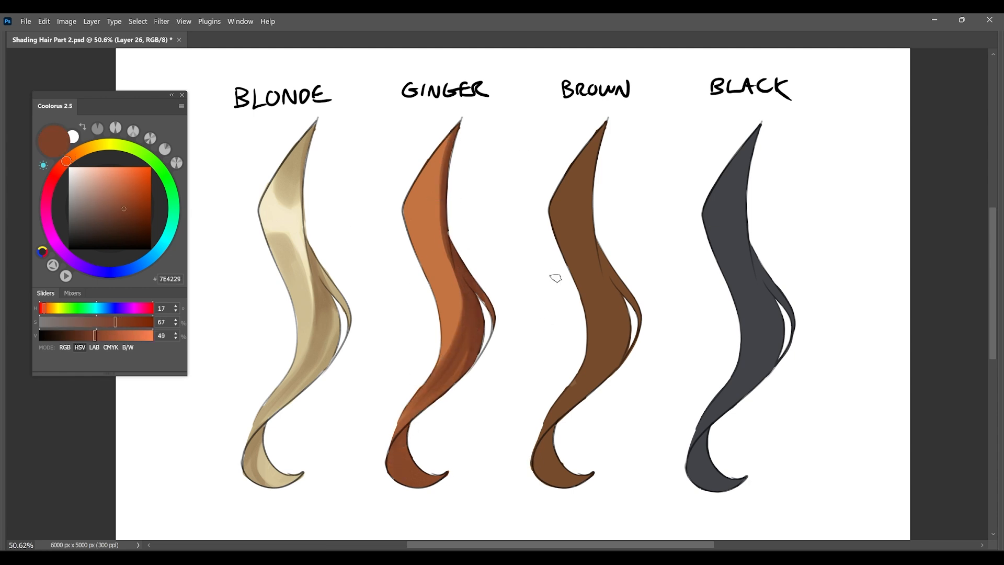
pyautogui.click(85, 149)
pyautogui.click(99, 172)
pyautogui.click(80, 151)
pyautogui.keyDown('alt'); pyautogui.rightClick(420, 187); pyautogui.keyUp('alt')
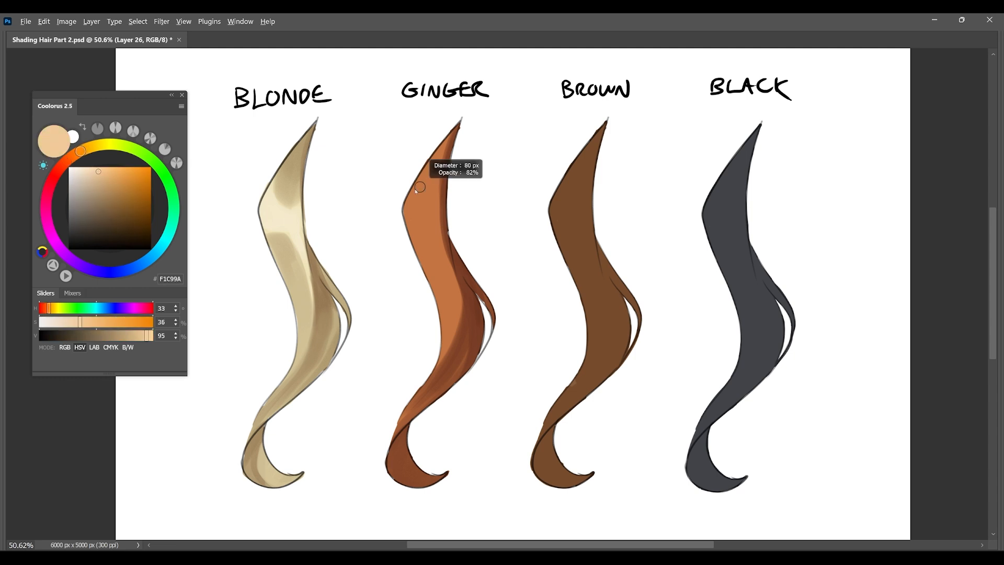
pyautogui.moveTo(441, 181); pyautogui.dragTo(437, 198)
pyautogui.moveTo(415, 190)
pyautogui.mouseDown()
pyautogui.moveTo(441, 194)
pyautogui.moveTo(412, 190)
pyautogui.moveTo(400, 242)
pyautogui.moveTo(421, 230)
pyautogui.moveTo(398, 199)
pyautogui.moveTo(412, 203)
pyautogui.moveTo(428, 246)
pyautogui.mouseUp()
# Shape the ginger lock's bend highlight into a band by alternating sampled base and highlight colours along its upper and lower edges.
pyautogui.keyDown('alt'); pyautogui.rightClick(418, 196); pyautogui.keyUp('alt')
pyautogui.hscroll(1, 419, 193)
pyautogui.keyDown('alt'); pyautogui.click(412, 191); pyautogui.keyUp('alt')
pyautogui.keyDown('alt'); pyautogui.click(405, 201); pyautogui.keyUp('alt')
pyautogui.keyDown('alt'); pyautogui.click(413, 248); pyautogui.keyUp('alt')
pyautogui.keyDown('alt'); pyautogui.click(408, 203); pyautogui.keyUp('alt')
pyautogui.keyDown('alt'); pyautogui.click(432, 197); pyautogui.keyUp('alt')
pyautogui.keyDown('alt'); pyautogui.click(421, 246); pyautogui.keyUp('alt')
pyautogui.keyDown('alt'); pyautogui.click(409, 204); pyautogui.keyUp('alt')
pyautogui.keyDown('alt'); pyautogui.click(417, 176); pyautogui.keyUp('alt')
pyautogui.moveTo(404, 182)
pyautogui.mouseDown()
pyautogui.moveTo(412, 161)
pyautogui.moveTo(418, 184)
pyautogui.moveTo(429, 175)
pyautogui.moveTo(429, 245)
pyautogui.mouseUp()
pyautogui.keyDown('alt'); pyautogui.click(429, 202); pyautogui.keyUp('alt')
pyautogui.keyDown('alt'); pyautogui.click(411, 201); pyautogui.keyUp('alt')
pyautogui.moveTo(412, 212); pyautogui.dragTo(435, 270)
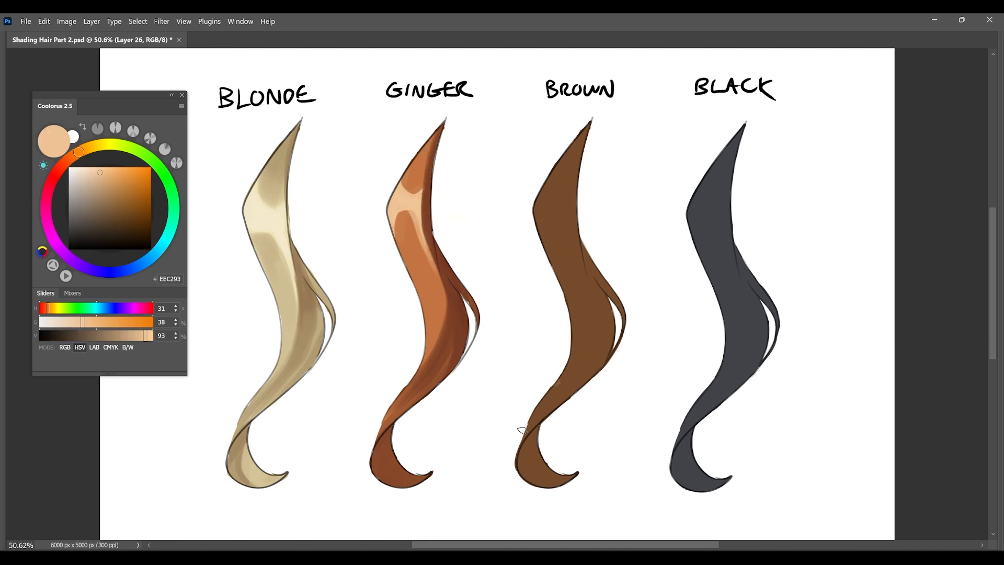
# Rework the ginger highlight's edges with the sampled base colour C37441 and highlight colour, undoing the first change.
pyautogui.keyDown('alt'); pyautogui.click(417, 189); pyautogui.keyUp('alt')
pyautogui.hotkey('ctrl', 'z')
pyautogui.moveTo(404, 228); pyautogui.dragTo(423, 254)
pyautogui.moveTo(401, 220)
pyautogui.mouseDown()
pyautogui.moveTo(426, 277)
pyautogui.moveTo(421, 249)
pyautogui.mouseUp()
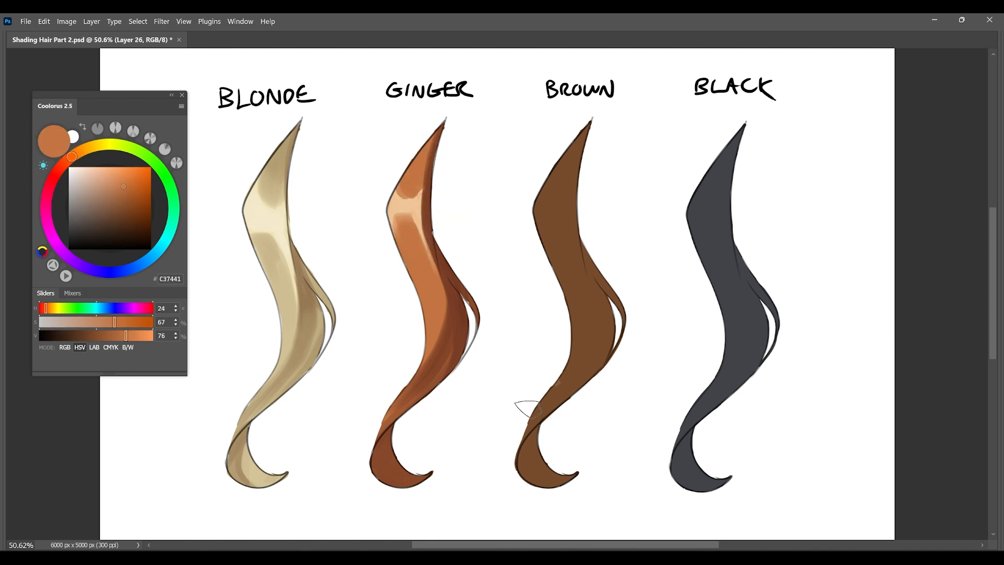
pyautogui.keyDown('alt'); pyautogui.click(396, 200); pyautogui.keyUp('alt')
pyautogui.moveTo(400, 195); pyautogui.dragTo(419, 197)
# Tint the ginger lock's bend highlight with the yellower tone E6C778, then sample the base colour C37441 again.
pyautogui.click(91, 147)
pyautogui.click(108, 175)
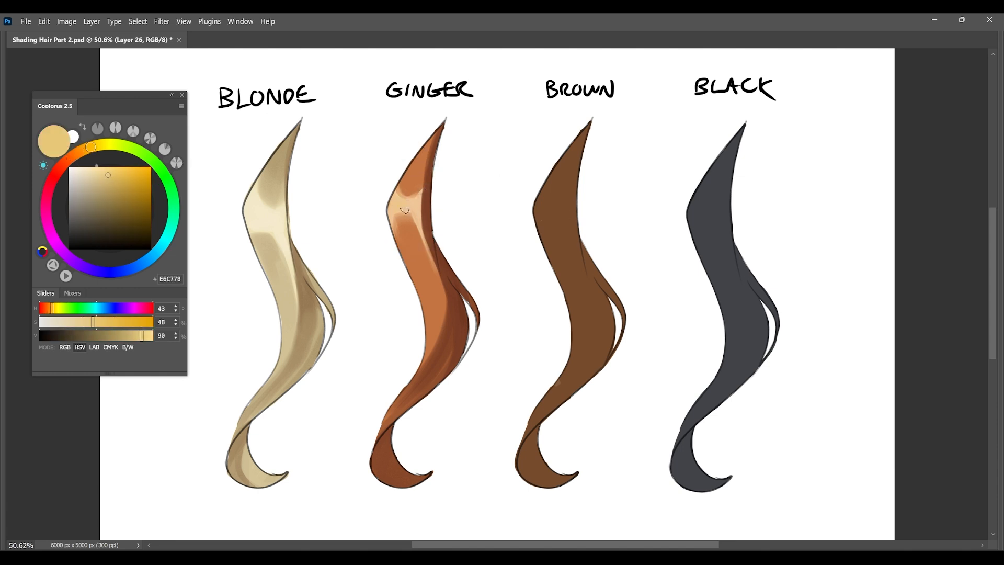
pyautogui.keyDown('alt'); pyautogui.click(407, 169); pyautogui.keyUp('alt')
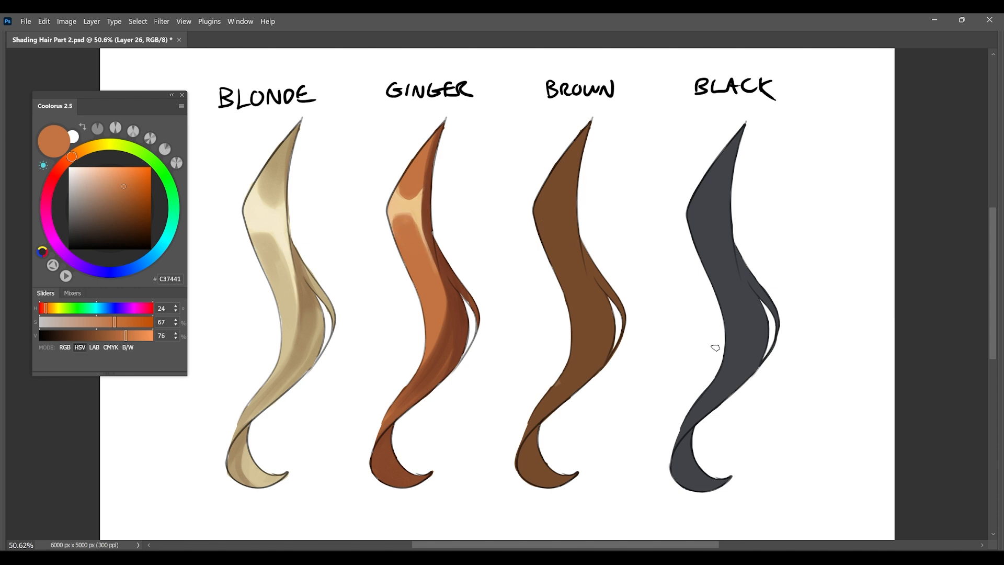
# Add a light streak along the ginger lock's shadow edge and deepen the shadow from its inner curve toward the curl.
pyautogui.keyDown('alt'); pyautogui.click(420, 218); pyautogui.keyUp('alt')
pyautogui.moveTo(427, 230); pyautogui.dragTo(432, 341)
pyautogui.keyDown('alt'); pyautogui.click(451, 296); pyautogui.keyUp('alt')
pyautogui.moveTo(448, 294)
pyautogui.mouseDown()
pyautogui.moveTo(432, 386)
pyautogui.moveTo(408, 407)
pyautogui.mouseUp()
pyautogui.keyDown('alt'); pyautogui.click(437, 320); pyautogui.keyUp('alt')
pyautogui.keyDown('alt'); pyautogui.rightClick(439, 356); pyautogui.keyUp('alt')
pyautogui.keyDown('alt'); pyautogui.click(430, 378); pyautogui.keyUp('alt')
pyautogui.moveTo(428, 357); pyautogui.dragTo(415, 376)
# Darken the start of the ginger lock's curl and its inner curve edge with a very dark brown.
pyautogui.keyDown('alt'); pyautogui.click(386, 442); pyautogui.keyUp('alt')
pyautogui.keyDown('alt'); pyautogui.click(381, 437); pyautogui.keyUp('alt')
pyautogui.moveTo(391, 427); pyautogui.dragTo(375, 468)
pyautogui.moveTo(469, 335); pyautogui.dragTo(458, 361)
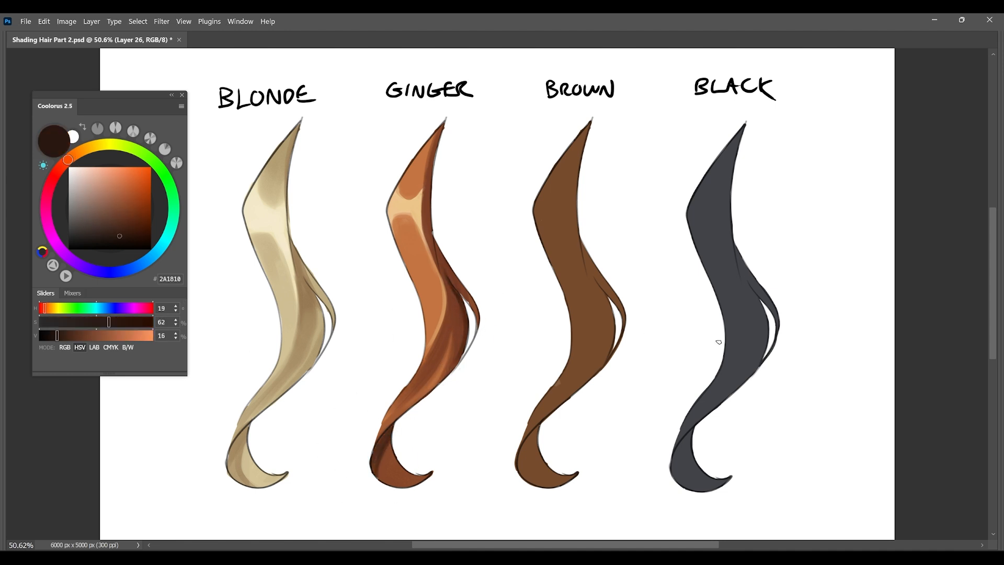
# Blend soft darker shading above and below the ginger lock's bend highlight using sampled shadow and base colours.
pyautogui.keyDown('alt'); pyautogui.click(428, 178); pyautogui.keyUp('alt')
pyautogui.moveTo(413, 181); pyautogui.dragTo(405, 236)
pyautogui.keyDown('alt'); pyautogui.click(417, 262); pyautogui.keyUp('alt')
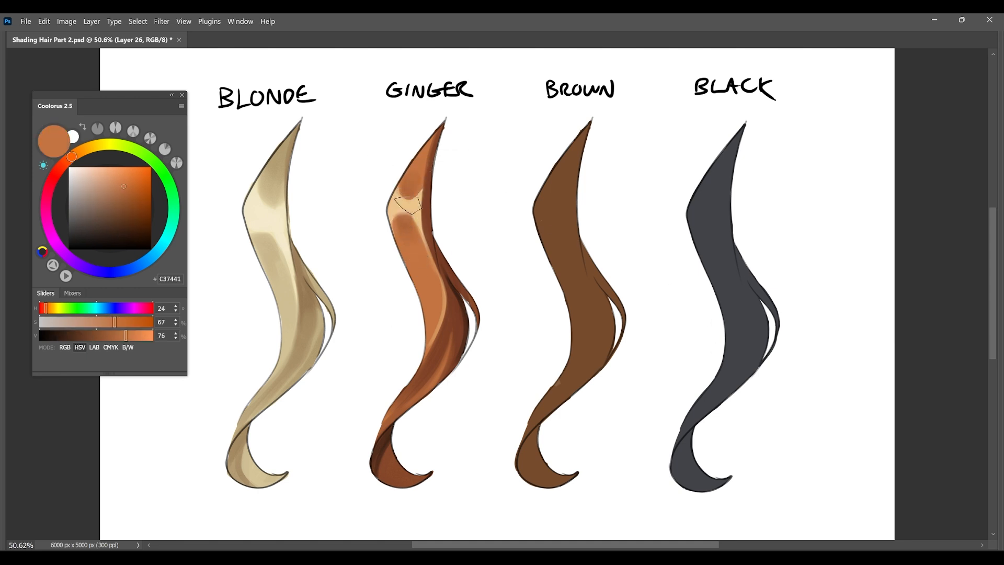
pyautogui.keyDown('alt'); pyautogui.click(464, 310); pyautogui.keyUp('alt')
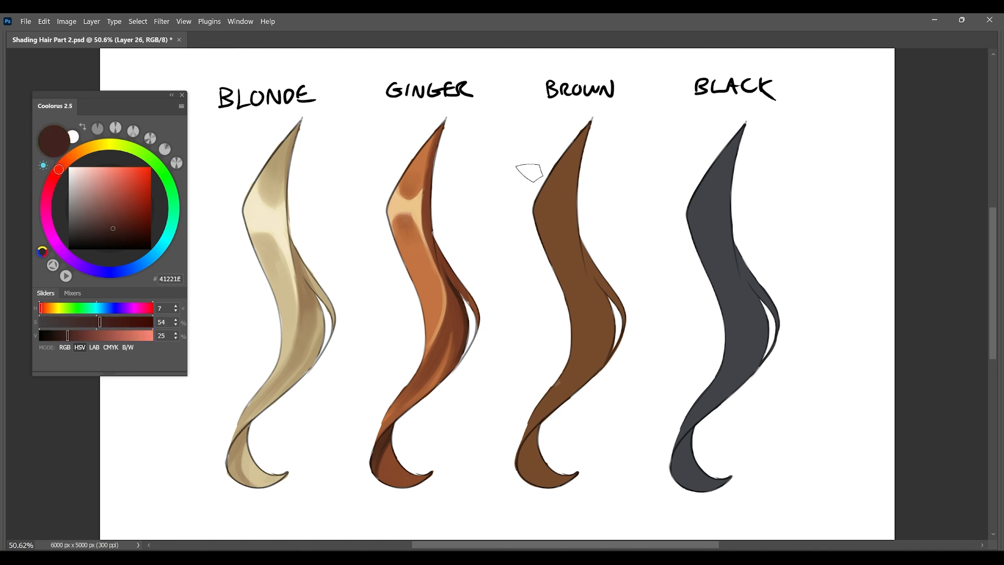
# Choose a darker, redder shadow brown and shade the brown lock's upper tip, undoing the two trial strokes.
pyautogui.keyDown('alt'); pyautogui.click(568, 207); pyautogui.keyUp('alt')
pyautogui.moveTo(74, 155); pyautogui.dragTo(62, 165)
pyautogui.click(124, 230)
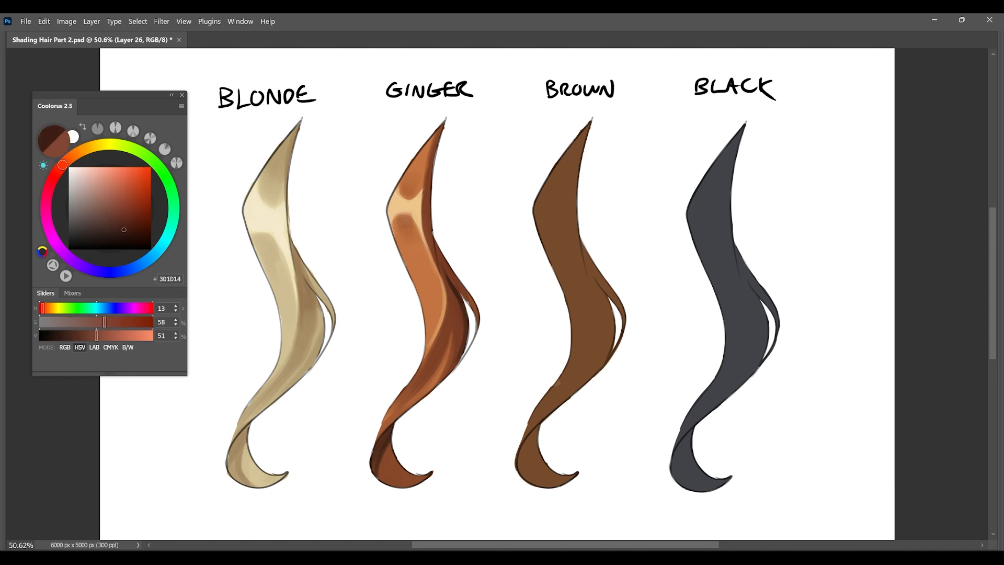
pyautogui.moveTo(585, 133); pyautogui.dragTo(566, 179)
pyautogui.hotkey('ctrl', 'z')
pyautogui.moveTo(587, 132); pyautogui.dragTo(564, 183)
pyautogui.hotkey('ctrl', 'z')
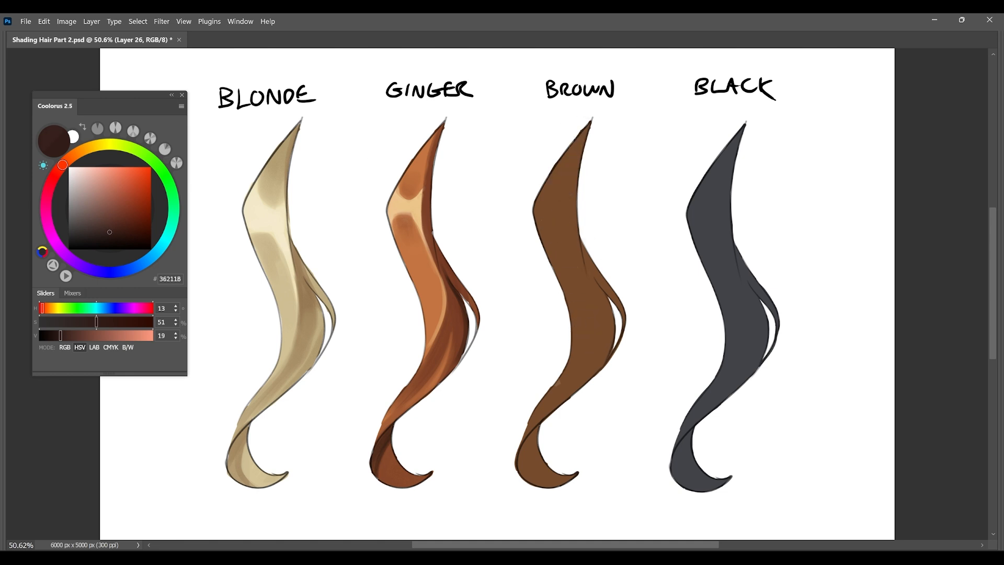
pyautogui.moveTo(585, 140); pyautogui.dragTo(566, 186)
pyautogui.moveTo(561, 248)
pyautogui.mouseDown()
pyautogui.moveTo(606, 350)
pyautogui.moveTo(618, 317)
pyautogui.mouseUp()
pyautogui.moveTo(601, 361)
pyautogui.mouseDown()
pyautogui.moveTo(576, 299)
pyautogui.moveTo(572, 377)
pyautogui.moveTo(531, 435)
pyautogui.mouseUp()
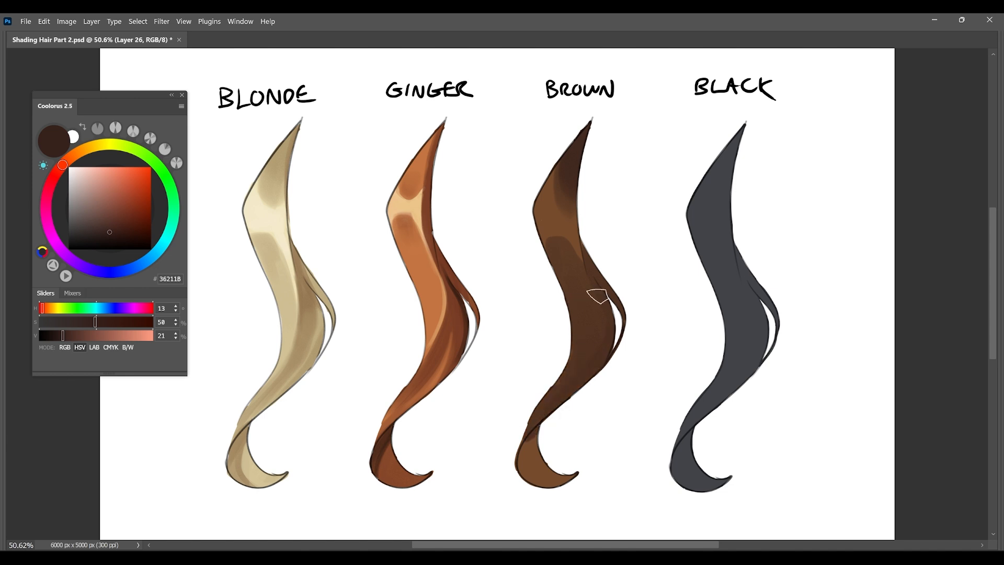
pyautogui.moveTo(556, 245); pyautogui.dragTo(580, 283)
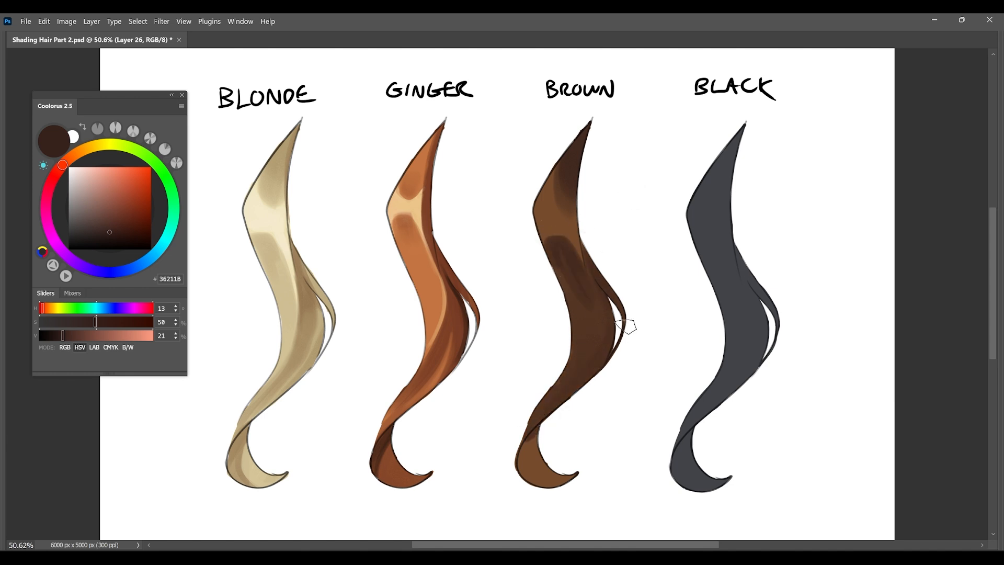
pyautogui.hotkey('ctrl', 'z')
pyautogui.hotkey('ctrl', 'z')
pyautogui.hotkey('ctrl', 'z')
# Shade the brown lock's inner curve, narrowing section and curl with the dark brown 362118.
pyautogui.moveTo(597, 291)
pyautogui.mouseDown()
pyautogui.moveTo(618, 349)
pyautogui.moveTo(537, 424)
pyautogui.mouseUp()
pyautogui.moveTo(602, 309); pyautogui.dragTo(544, 404)
pyautogui.moveTo(592, 280); pyautogui.dragTo(596, 315)
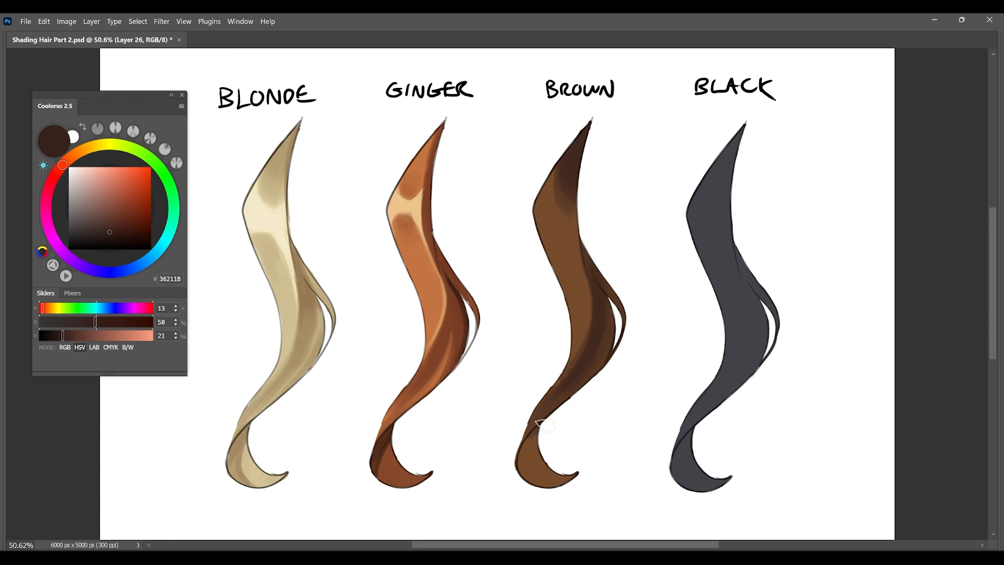
pyautogui.moveTo(534, 432); pyautogui.dragTo(582, 469)
pyautogui.moveTo(535, 432); pyautogui.dragTo(522, 466)
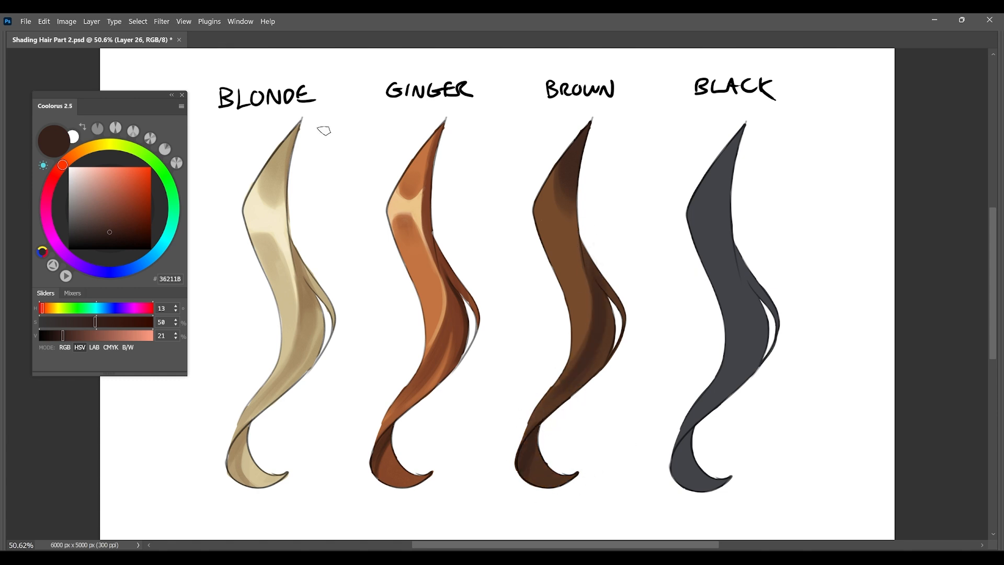
# Paint a light tan highlight across the brown lock's upper bend, undoing the stray strokes.
pyautogui.click(85, 150)
pyautogui.click(98, 186)
pyautogui.hotkey('ctrl', 'z')
pyautogui.moveTo(557, 173); pyautogui.dragTo(550, 247)
pyautogui.moveTo(550, 199)
pyautogui.mouseDown()
pyautogui.moveTo(571, 226)
pyautogui.moveTo(559, 241)
pyautogui.moveTo(574, 217)
pyautogui.mouseUp()
pyautogui.keyDown('alt'); pyautogui.click(567, 196); pyautogui.keyUp('alt')
pyautogui.hotkey('ctrl', 'z')
pyautogui.moveTo(561, 167); pyautogui.dragTo(565, 204)
pyautogui.keyDown('alt'); pyautogui.click(565, 273); pyautogui.keyUp('alt')
pyautogui.moveTo(550, 251)
pyautogui.mouseDown()
pyautogui.moveTo(568, 242)
pyautogui.moveTo(560, 257)
pyautogui.mouseUp()
pyautogui.keyDown('alt'); pyautogui.click(547, 213); pyautogui.keyUp('alt')
pyautogui.moveTo(551, 202); pyautogui.dragTo(569, 212)
# Restore the dark inner edge and the rounded brown shapes around the brown lock's bend highlight with sampled shadow and base colours.
pyautogui.keyDown('alt'); pyautogui.click(576, 164); pyautogui.keyUp('alt')
pyautogui.moveTo(575, 170)
pyautogui.mouseDown()
pyautogui.moveTo(556, 186)
pyautogui.moveTo(574, 237)
pyautogui.mouseUp()
pyautogui.keyDown('alt'); pyautogui.click(567, 254); pyautogui.keyUp('alt')
pyautogui.keyDown('alt'); pyautogui.click(566, 264); pyautogui.keyUp('alt')
pyautogui.moveTo(574, 144); pyautogui.dragTo(565, 207)
pyautogui.moveTo(565, 166); pyautogui.dragTo(559, 208)
pyautogui.moveTo(551, 180); pyautogui.dragTo(560, 211)
pyautogui.keyDown('alt'); pyautogui.click(575, 180); pyautogui.keyUp('alt')
pyautogui.moveTo(572, 152)
pyautogui.mouseDown()
pyautogui.moveTo(573, 224)
pyautogui.moveTo(545, 238)
pyautogui.moveTo(566, 240)
pyautogui.mouseUp()
pyautogui.keyDown('alt'); pyautogui.click(559, 243); pyautogui.keyUp('alt')
pyautogui.keyDown('alt'); pyautogui.click(558, 252); pyautogui.keyUp('alt')
pyautogui.moveTo(555, 250); pyautogui.dragTo(564, 260)
# Refine the brown lock's highlight and draw a thin light tan streak down along the shadow edge.
pyautogui.keyDown('alt'); pyautogui.click(559, 219); pyautogui.keyUp('alt')
pyautogui.keyDown('alt'); pyautogui.click(575, 214); pyautogui.keyUp('alt')
pyautogui.keyDown('alt'); pyautogui.click(556, 214); pyautogui.keyUp('alt')
pyautogui.moveTo(563, 215); pyautogui.dragTo(564, 192)
pyautogui.keyDown('alt'); pyautogui.click(558, 201); pyautogui.keyUp('alt')
pyautogui.keyDown('alt'); pyautogui.click(556, 226); pyautogui.keyUp('alt')
pyautogui.moveTo(555, 228)
pyautogui.mouseDown()
pyautogui.moveTo(547, 241)
pyautogui.moveTo(585, 336)
pyautogui.mouseUp()
pyautogui.keyDown('alt'); pyautogui.click(577, 242); pyautogui.keyUp('alt')
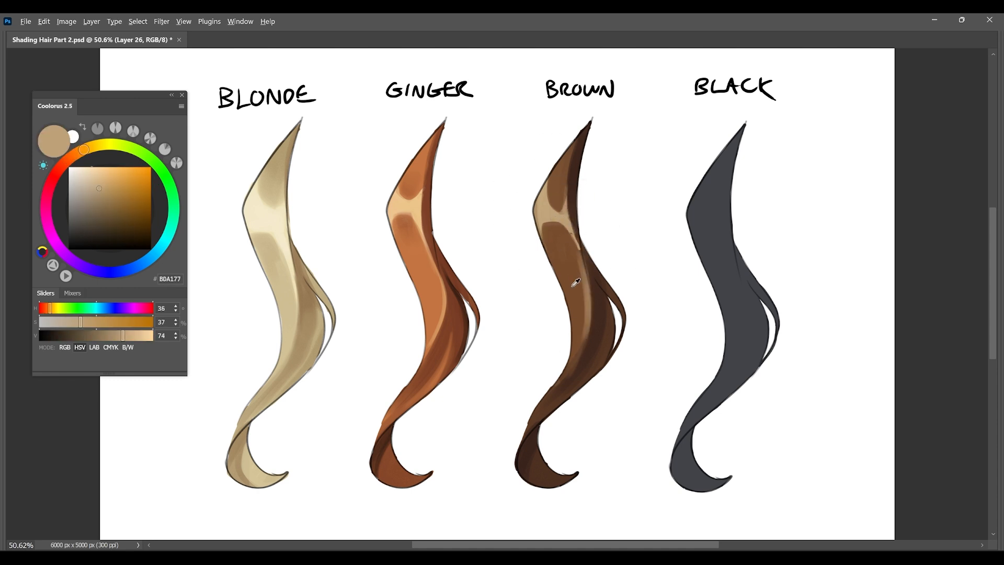
# Trim the brown lock's light streak with dark brown 452C1F and soften its lower end with 7B5232.
pyautogui.keyDown('alt'); pyautogui.click(597, 289); pyautogui.keyUp('alt')
pyautogui.moveTo(582, 251); pyautogui.dragTo(593, 306)
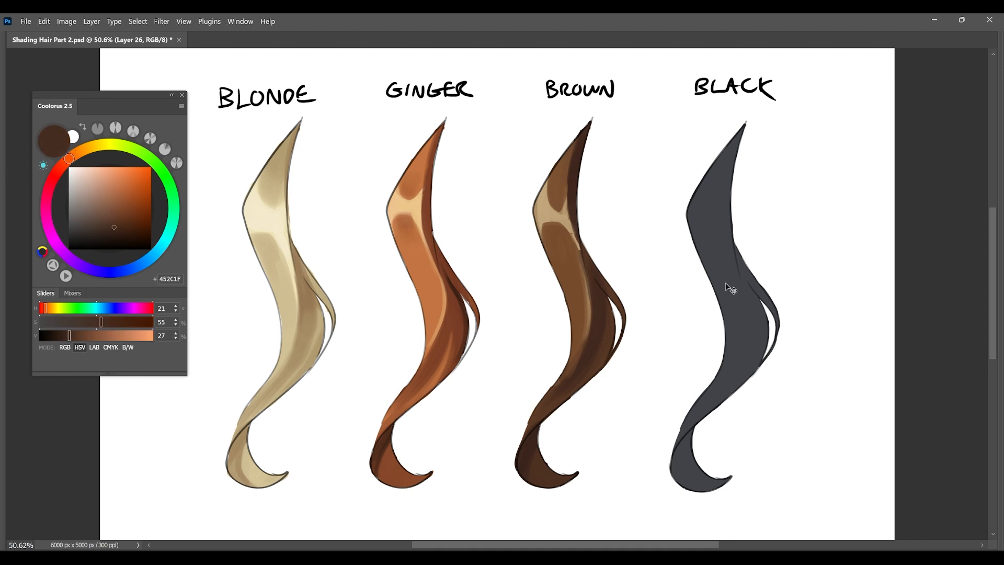
pyautogui.hotkey('ctrl', 'y')
pyautogui.hotkey('ctrl', 'y')
pyautogui.keyDown('alt'); pyautogui.click(565, 213); pyautogui.keyUp('alt')
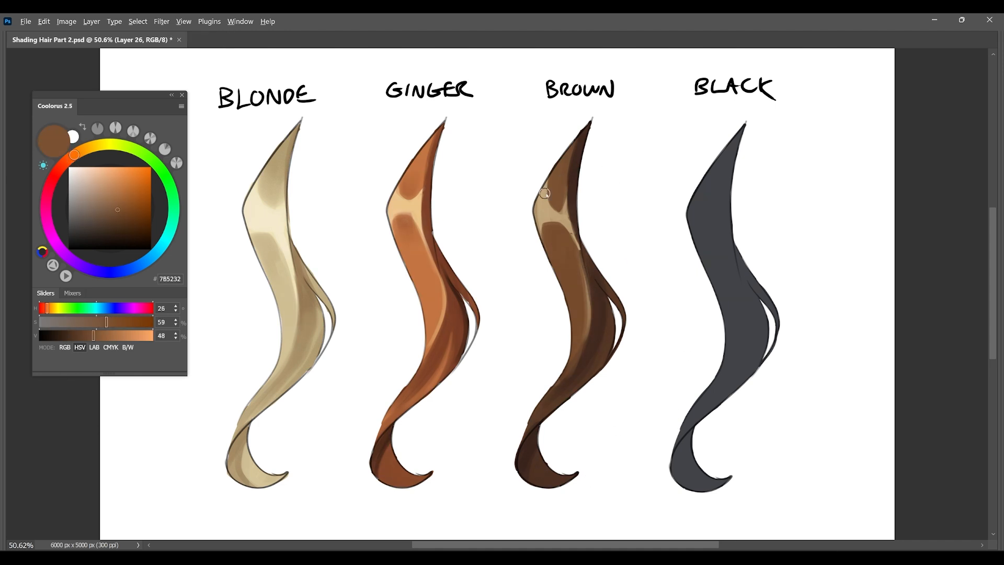
pyautogui.moveTo(586, 302); pyautogui.dragTo(588, 346)
# Blend darker sampled browns into the shapes above and below the brown lock's bend highlight.
pyautogui.keyDown('alt'); pyautogui.click(574, 191); pyautogui.keyUp('alt')
pyautogui.keyDown('alt'); pyautogui.rightClick(554, 187); pyautogui.keyUp('alt')
pyautogui.moveTo(554, 188)
pyautogui.mouseDown()
pyautogui.moveTo(563, 177)
pyautogui.moveTo(558, 203)
pyautogui.moveTo(557, 182)
pyautogui.mouseUp()
pyautogui.keyDown('alt'); pyautogui.click(557, 175); pyautogui.keyUp('alt')
pyautogui.keyDown('alt'); pyautogui.click(573, 188); pyautogui.keyUp('alt')
pyautogui.keyDown('alt'); pyautogui.rightClick(557, 234); pyautogui.keyUp('alt')
pyautogui.moveTo(558, 232); pyautogui.dragTo(568, 265)
pyautogui.keyDown('alt'); pyautogui.click(576, 283); pyautogui.keyUp('alt')
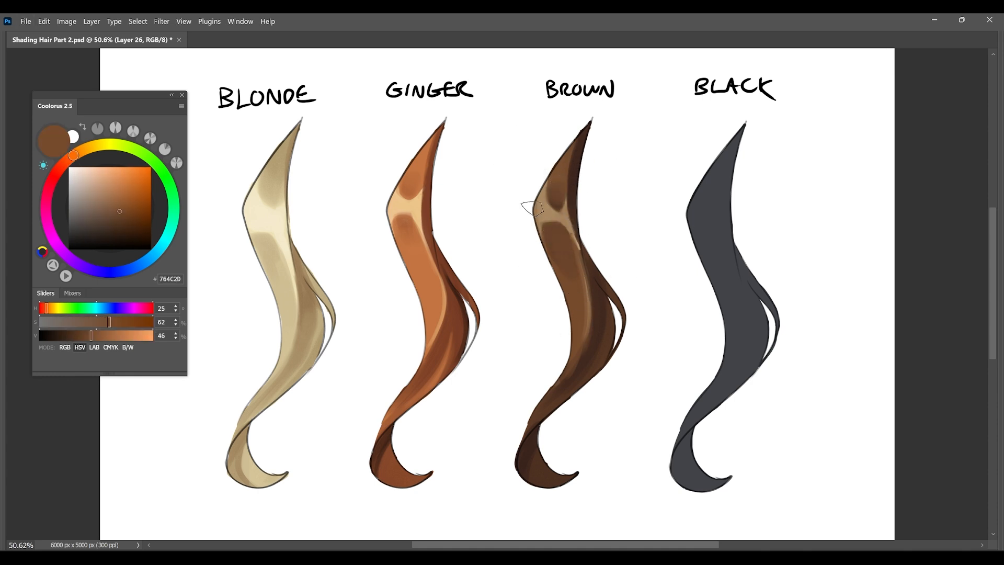
# Repaint the brown lock's bend highlight with a sampled tan and reshape its lower edge with brown 65412A.
pyautogui.keyDown('alt'); pyautogui.click(401, 197); pyautogui.keyUp('alt')
pyautogui.keyDown('alt'); pyautogui.click(543, 187); pyautogui.keyUp('alt')
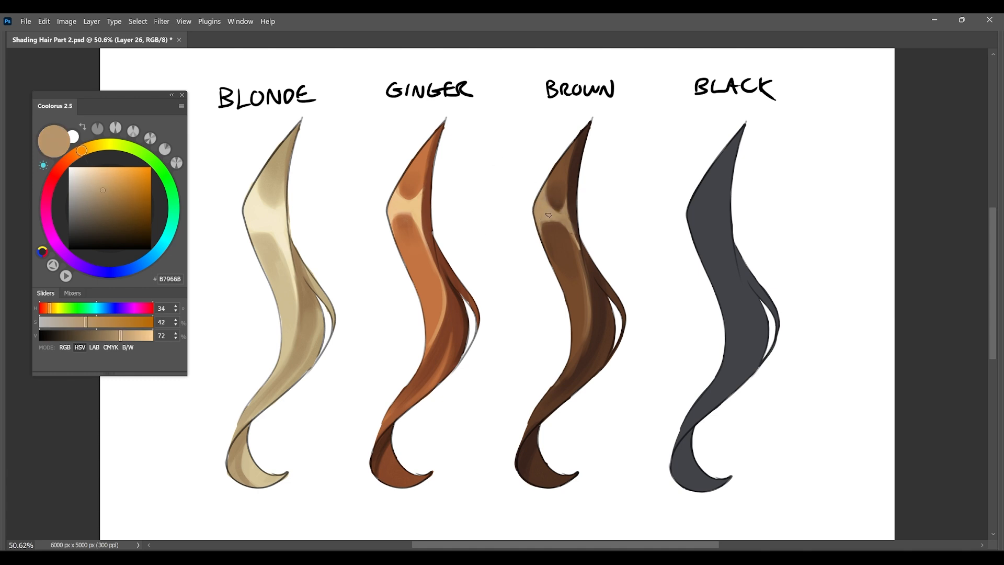
pyautogui.moveTo(547, 184); pyautogui.dragTo(583, 262)
pyautogui.keyDown('alt'); pyautogui.click(573, 191); pyautogui.keyUp('alt')
pyautogui.keyDown('alt'); pyautogui.click(556, 230); pyautogui.keyUp('alt')
pyautogui.moveTo(545, 230)
pyautogui.mouseDown()
pyautogui.moveTo(553, 219)
pyautogui.moveTo(559, 260)
pyautogui.mouseUp()
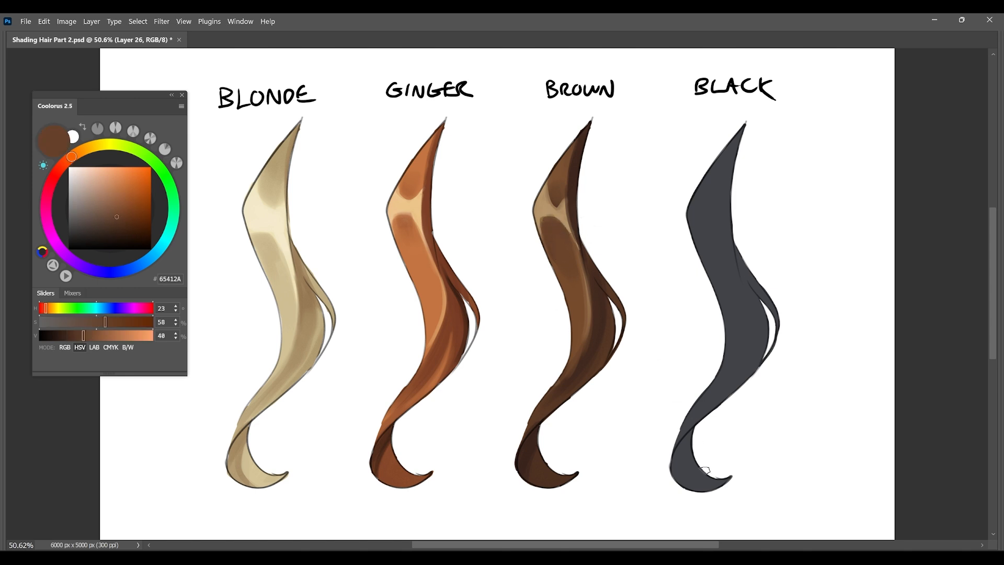
pyautogui.keyDown('alt'); pyautogui.click(563, 200); pyautogui.keyUp('alt')
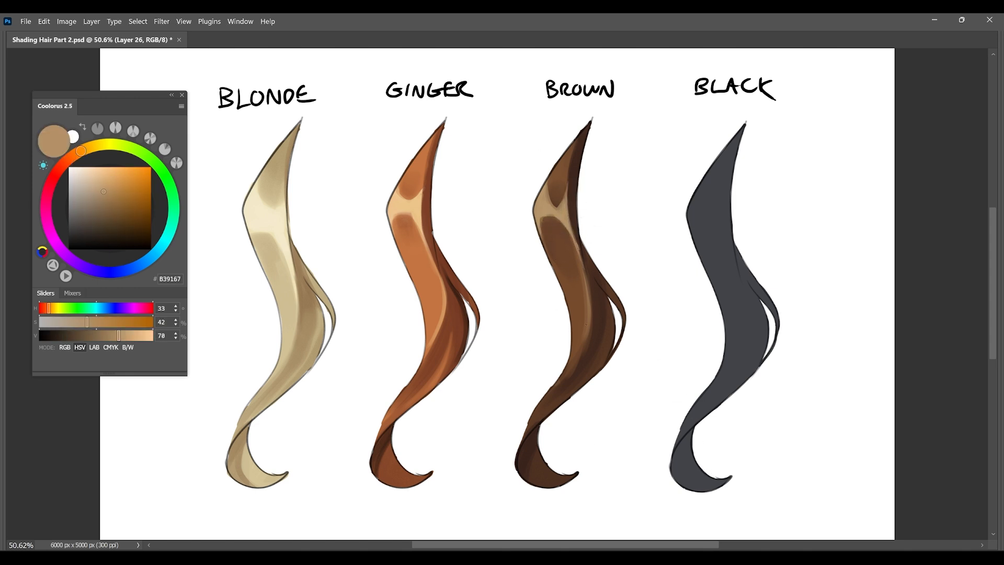
pyautogui.keyDown('alt'); pyautogui.rightClick(539, 371); pyautogui.keyUp('alt')
pyautogui.moveTo(555, 384); pyautogui.dragTo(529, 421)
pyautogui.moveTo(568, 364)
pyautogui.mouseDown()
pyautogui.moveTo(532, 435)
pyautogui.moveTo(558, 392)
pyautogui.mouseUp()
pyautogui.keyDown('alt'); pyautogui.click(578, 363); pyautogui.keyUp('alt')
pyautogui.keyDown('alt'); pyautogui.click(582, 301); pyautogui.keyUp('alt')
pyautogui.moveTo(573, 356); pyautogui.dragTo(532, 418)
pyautogui.hotkey('ctrl', 'z')
pyautogui.hotkey('ctrl', 'z')
pyautogui.hotkey('ctrl', 'z')
pyautogui.hotkey('ctrl', 'z')
pyautogui.hotkey('ctrl', 'z')
# Darken the brown lock's lower curve toward the narrowing section with the sampled dark brown 3B241C.
pyautogui.keyDown('alt'); pyautogui.click(589, 341); pyautogui.keyUp('alt')
pyautogui.moveTo(582, 351); pyautogui.dragTo(544, 404)
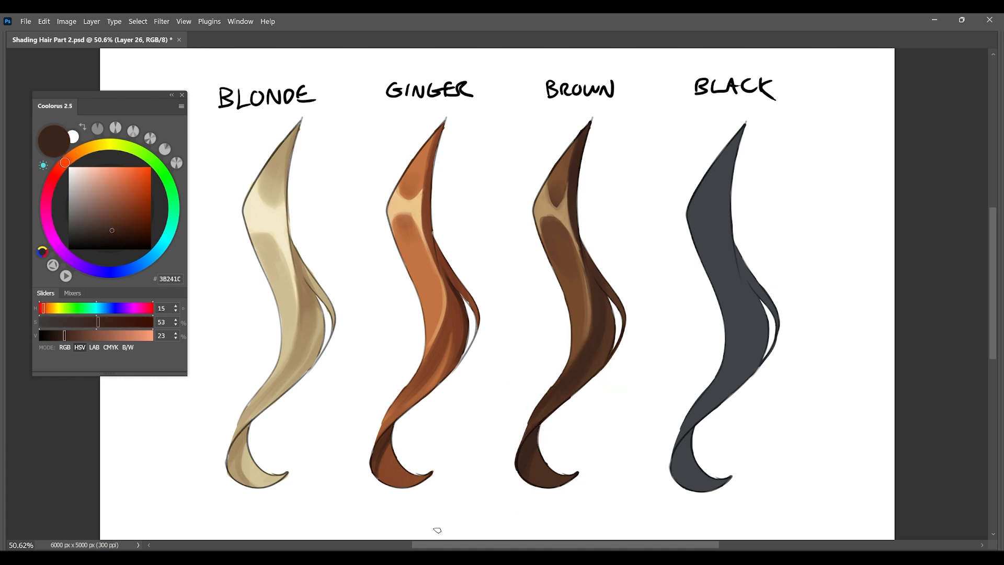
# Extend the blonde lock's shaded band up toward the bend with CBB88E and sample the black lock's base colour 414448.
pyautogui.keyDown('alt'); pyautogui.click(264, 220); pyautogui.keyUp('alt')
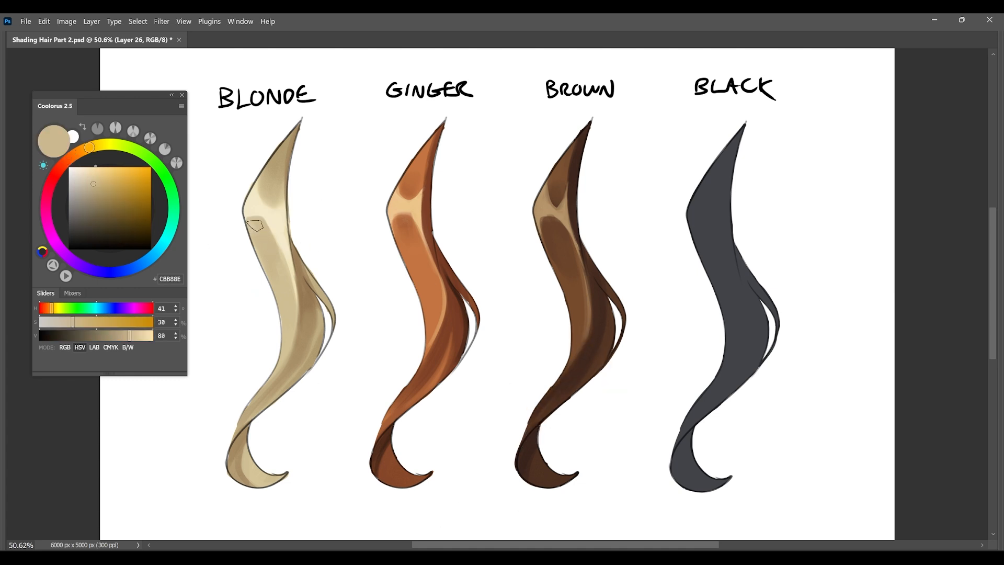
pyautogui.keyDown('alt'); pyautogui.click(739, 337); pyautogui.keyUp('alt')
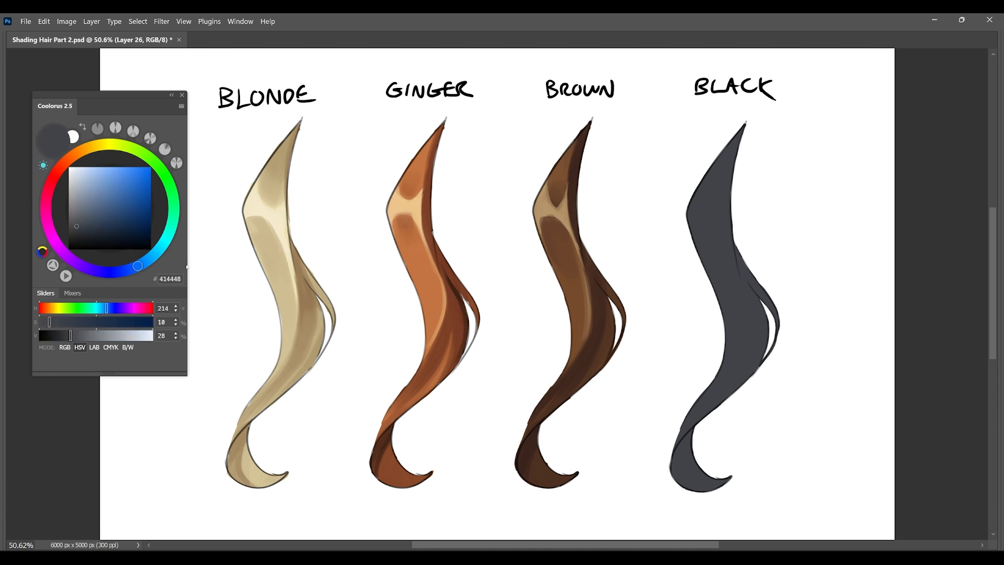
# Pick near-black 1C1C1F and shade the black lock's right side down through the lower curve.
pyautogui.click(116, 272)
pyautogui.click(77, 238)
pyautogui.moveTo(753, 140)
pyautogui.mouseDown()
pyautogui.moveTo(729, 183)
pyautogui.moveTo(769, 278)
pyautogui.moveTo(771, 324)
pyautogui.mouseUp()
pyautogui.hotkey('ctrl', 'z')
pyautogui.moveTo(738, 249); pyautogui.dragTo(691, 415)
pyautogui.moveTo(754, 314); pyautogui.dragTo(714, 400)
# Refine the black lock's shadow edge along the middle with a smaller brush and sampled dark tones.
pyautogui.press('[')
pyautogui.press('[')
pyautogui.keyDown('alt'); pyautogui.click(736, 305); pyautogui.keyUp('alt')
pyautogui.moveTo(735, 305); pyautogui.dragTo(730, 377)
pyautogui.keyDown('alt'); pyautogui.click(728, 216); pyautogui.keyUp('alt')
pyautogui.moveTo(727, 215); pyautogui.dragTo(732, 377)
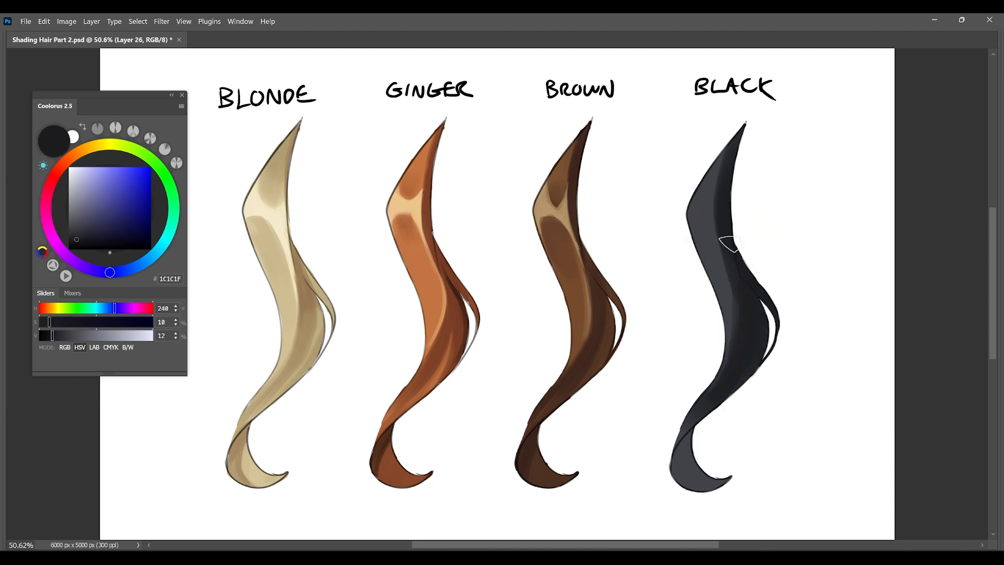
# Darken the black lock's tail curl and blend the shadow edge below the bend with sampled greys.
pyautogui.moveTo(705, 433)
pyautogui.mouseDown()
pyautogui.moveTo(684, 451)
pyautogui.moveTo(719, 484)
pyautogui.mouseUp()
pyautogui.keyDown('alt'); pyautogui.click(702, 216); pyautogui.keyUp('alt')
pyautogui.moveTo(720, 196); pyautogui.dragTo(724, 255)
pyautogui.keyDown('alt'); pyautogui.click(736, 314); pyautogui.keyUp('alt')
pyautogui.moveTo(729, 296); pyautogui.dragTo(734, 355)
pyautogui.keyDown('alt'); pyautogui.click(724, 276); pyautogui.keyUp('alt')
# Deepen the black lock's shadow along the lower curve toward the narrowing section with a smaller brush.
pyautogui.press('[')
pyautogui.press('[')
pyautogui.moveTo(766, 326); pyautogui.dragTo(722, 399)
pyautogui.keyDown('alt'); pyautogui.click(744, 340); pyautogui.keyUp('alt')
pyautogui.moveTo(745, 339); pyautogui.dragTo(718, 405)
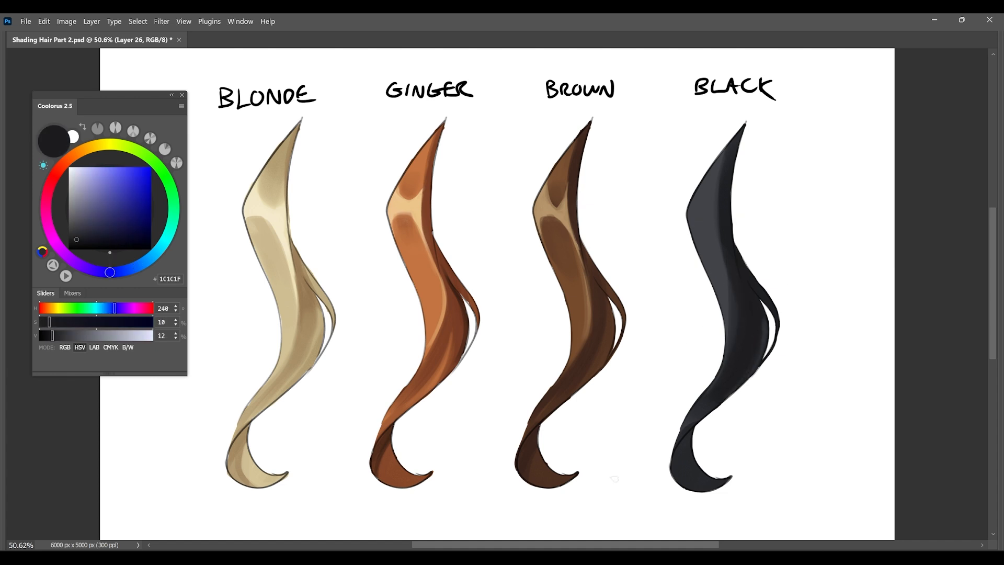
# Pick blue-grey 8A9CA8 and paint a highlight across the black lock's bend.
pyautogui.click(147, 260)
pyautogui.click(83, 195)
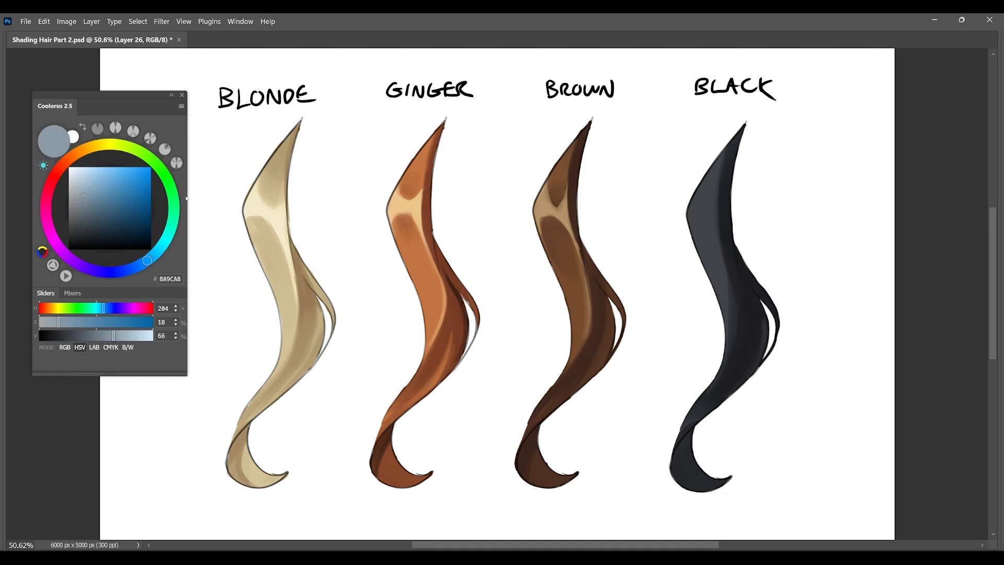
pyautogui.moveTo(690, 215)
pyautogui.mouseDown()
pyautogui.moveTo(704, 181)
pyautogui.moveTo(717, 199)
pyautogui.moveTo(718, 239)
pyautogui.moveTo(717, 206)
pyautogui.mouseUp()
pyautogui.moveTo(691, 215)
pyautogui.mouseDown()
pyautogui.moveTo(699, 203)
pyautogui.moveTo(715, 225)
pyautogui.mouseUp()
pyautogui.keyDown('alt'); pyautogui.rightClick(704, 195); pyautogui.keyUp('alt')
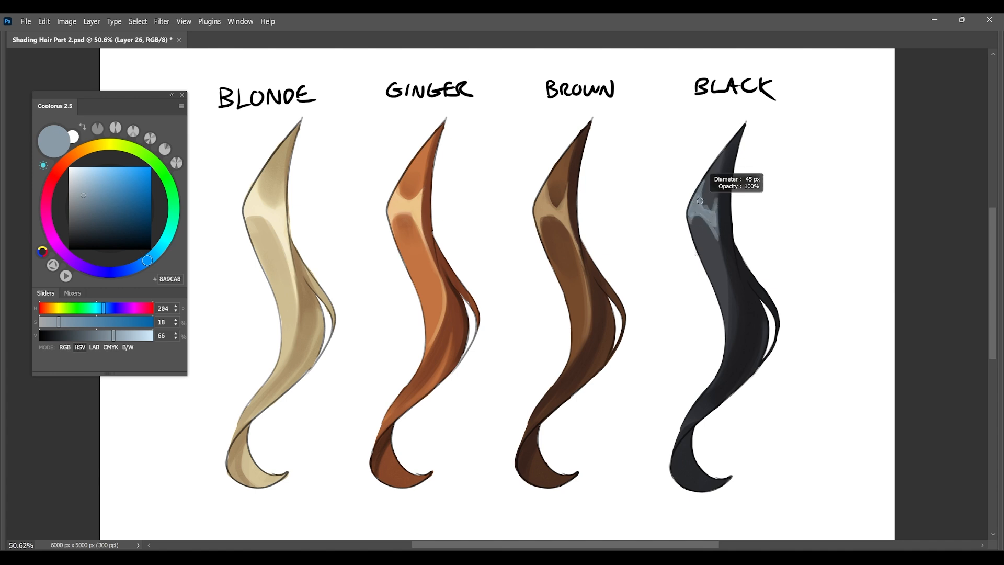
# Soften the black lock's bend highlight with sampled grey 68737B and extend it down the shadow edge.
pyautogui.keyDown('alt'); pyautogui.click(693, 215); pyautogui.keyUp('alt')
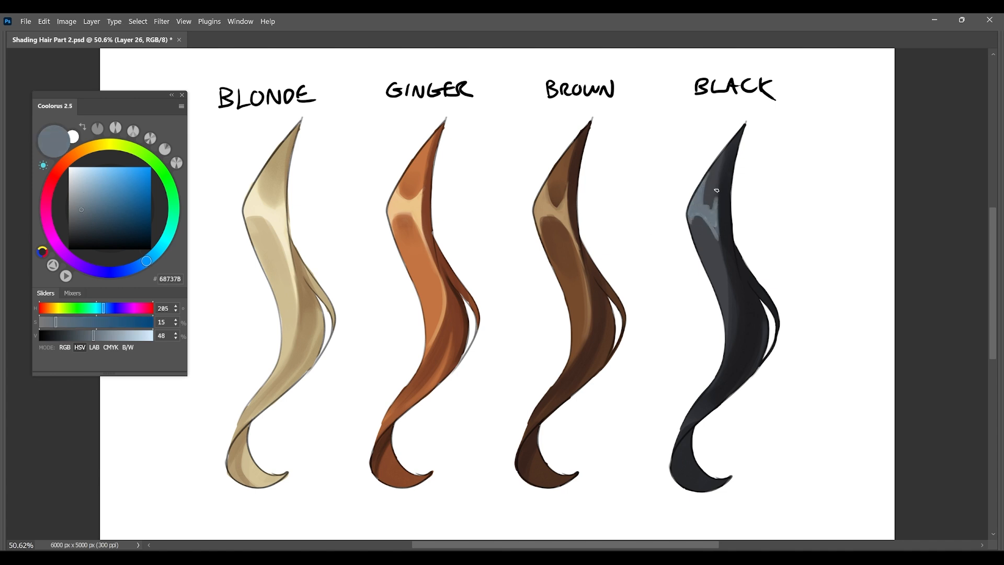
pyautogui.moveTo(718, 239); pyautogui.dragTo(726, 265)
pyautogui.keyDown('alt'); pyautogui.rightClick(698, 217); pyautogui.keyUp('alt')
pyautogui.keyDown('alt'); pyautogui.click(704, 233); pyautogui.keyUp('alt')
pyautogui.moveTo(697, 218)
pyautogui.mouseDown()
pyautogui.moveTo(720, 251)
pyautogui.moveTo(729, 298)
pyautogui.mouseUp()
pyautogui.keyDown('alt'); pyautogui.click(713, 210); pyautogui.keyUp('alt')
# Reshape the black lock's bend highlight by painting sampled dark greys above, below and beside it.
pyautogui.keyDown('alt'); pyautogui.click(730, 251); pyautogui.keyUp('alt')
pyautogui.moveTo(724, 245); pyautogui.dragTo(732, 308)
pyautogui.keyDown('alt'); pyautogui.click(709, 243); pyautogui.keyUp('alt')
pyautogui.keyDown('alt'); pyautogui.click(712, 210); pyautogui.keyUp('alt')
pyautogui.moveTo(705, 207)
pyautogui.mouseDown()
pyautogui.moveTo(721, 159)
pyautogui.moveTo(726, 271)
pyautogui.mouseUp()
pyautogui.keyDown('alt'); pyautogui.click(715, 186); pyautogui.keyUp('alt')
pyautogui.keyDown('alt'); pyautogui.click(723, 212); pyautogui.keyUp('alt')
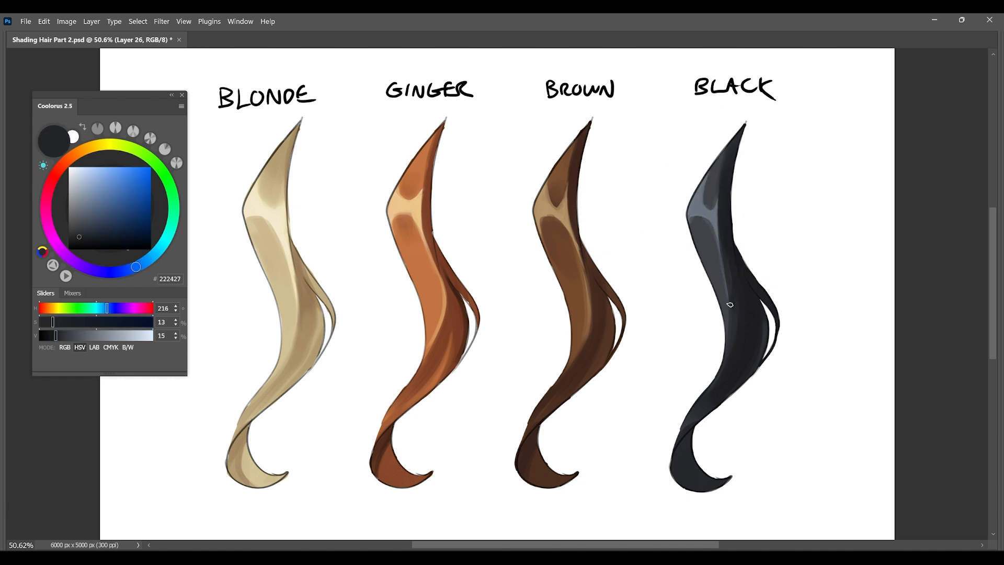
# Blend a sampled grey into the black lock's lower shadow to add soft reflected tones.
pyautogui.keyDown('alt'); pyautogui.click(716, 255); pyautogui.keyUp('alt')
pyautogui.keyDown('alt'); pyautogui.click(732, 304); pyautogui.keyUp('alt')
pyautogui.moveTo(733, 306)
pyautogui.mouseDown()
pyautogui.moveTo(716, 381)
pyautogui.moveTo(764, 326)
pyautogui.mouseUp()
pyautogui.keyDown('alt'); pyautogui.click(718, 277); pyautogui.keyUp('alt')
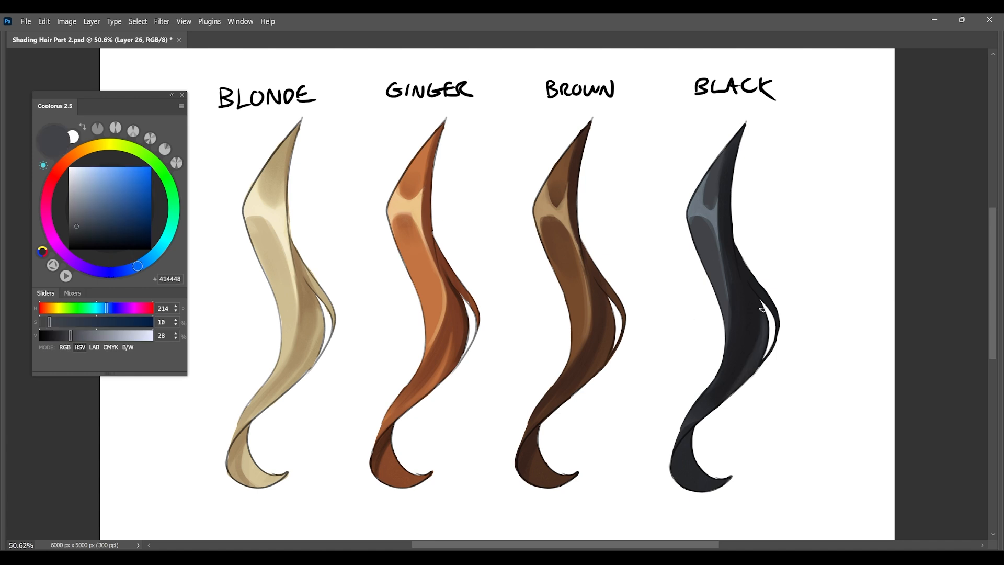
pyautogui.keyDown('alt'); pyautogui.click(738, 327); pyautogui.keyUp('alt')
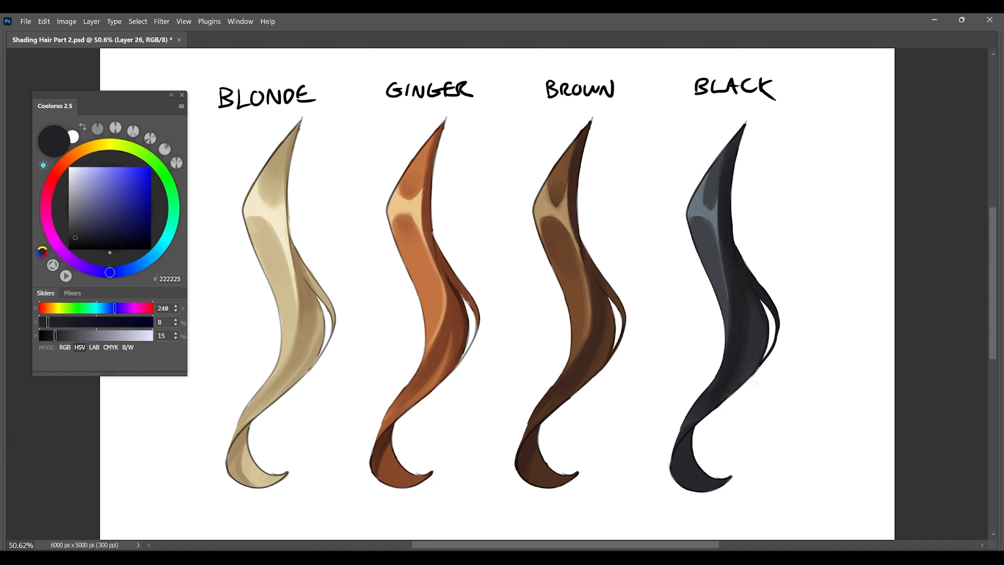
# Darken the area above the black lock's bend highlight with sampled dark greys.
pyautogui.keyDown('alt'); pyautogui.click(723, 166); pyautogui.keyUp('alt')
pyautogui.keyDown('alt'); pyautogui.click(714, 186); pyautogui.keyUp('alt')
pyautogui.moveTo(725, 153)
pyautogui.mouseDown()
pyautogui.moveTo(722, 192)
pyautogui.moveTo(711, 201)
pyautogui.moveTo(715, 170)
pyautogui.mouseUp()
pyautogui.keyDown('alt'); pyautogui.click(728, 217); pyautogui.keyUp('alt')
# Deepen the darks just below the black lock's bend highlight and along its upper right side with 0D0D0F.
pyautogui.click(94, 243)
pyautogui.moveTo(702, 222); pyautogui.dragTo(710, 254)
pyautogui.keyDown('alt'); pyautogui.click(714, 268); pyautogui.keyUp('alt')
pyautogui.keyDown('alt'); pyautogui.click(731, 192); pyautogui.keyUp('alt')
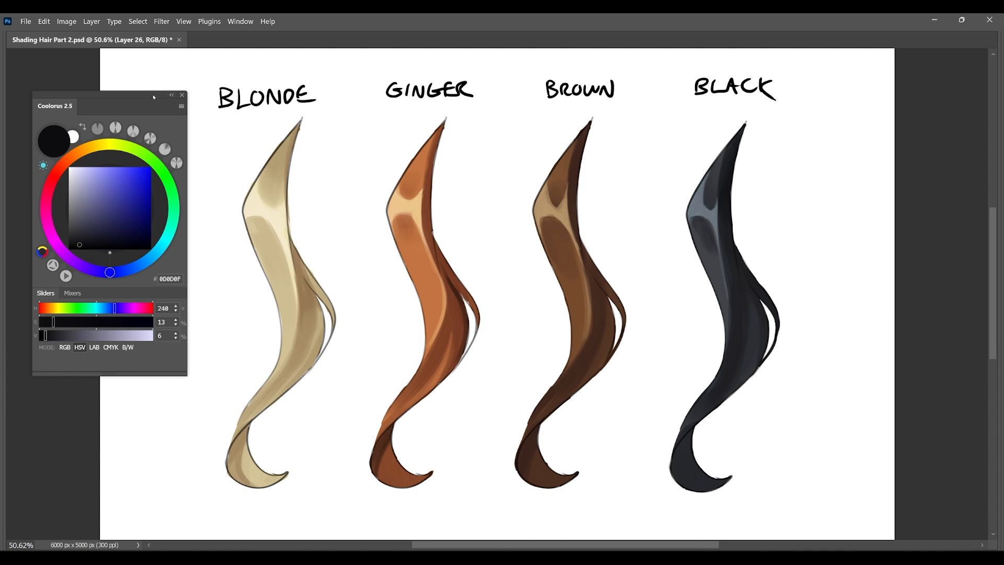
# Move the colour wheel clear of the locks and compare their values in a grayscale proof preview.
pyautogui.moveTo(126, 95)
pyautogui.mouseDown()
pyautogui.moveTo(96, 92)
pyautogui.moveTo(105, 94)
pyautogui.mouseUp()
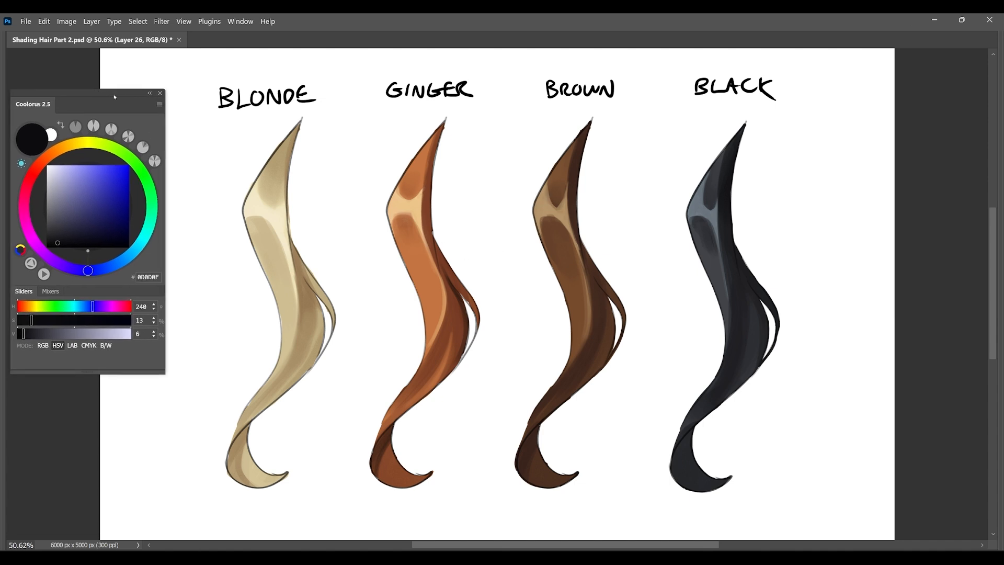
pyautogui.press('v')
pyautogui.hotkey('ctrl', 'y')
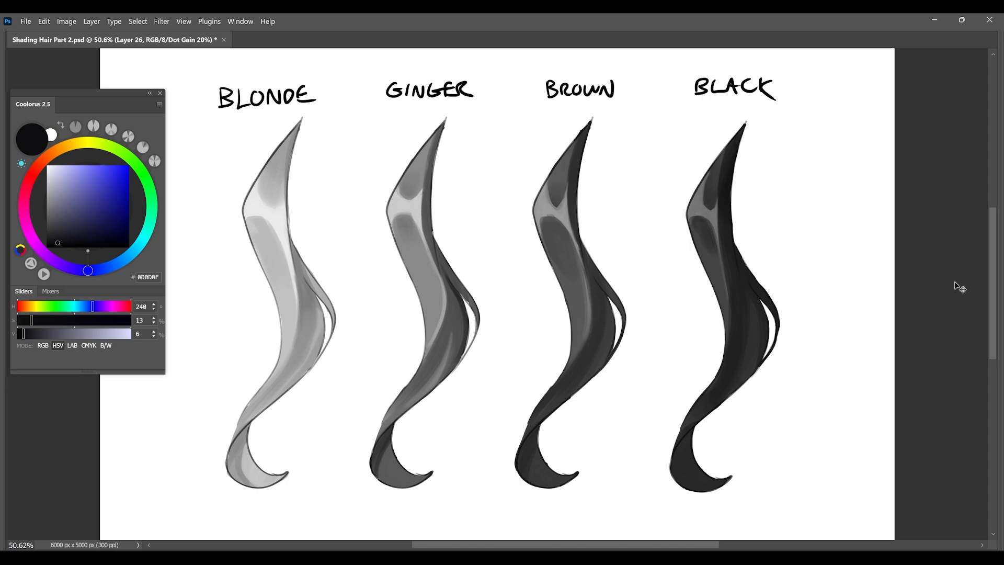
pyautogui.hotkey('ctrl', 'y')
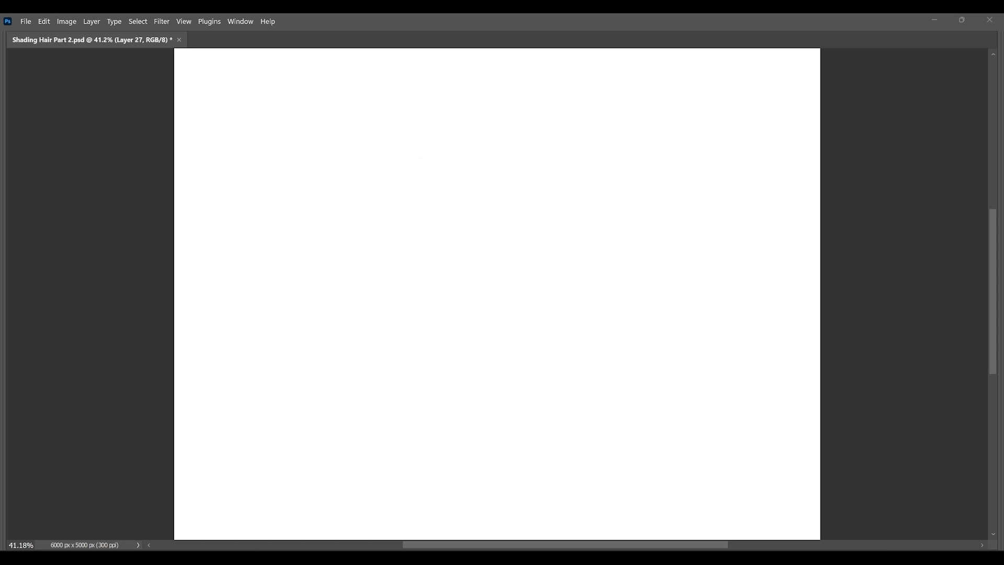
# Sketch the rounded top and long flowing sides of a large hair lock on the blank canvas.
pyautogui.moveTo(408, 146)
pyautogui.mouseDown()
pyautogui.moveTo(437, 94)
pyautogui.moveTo(459, 85)
pyautogui.moveTo(537, 166)
pyautogui.mouseUp()
pyautogui.moveTo(482, 99); pyautogui.dragTo(569, 163)
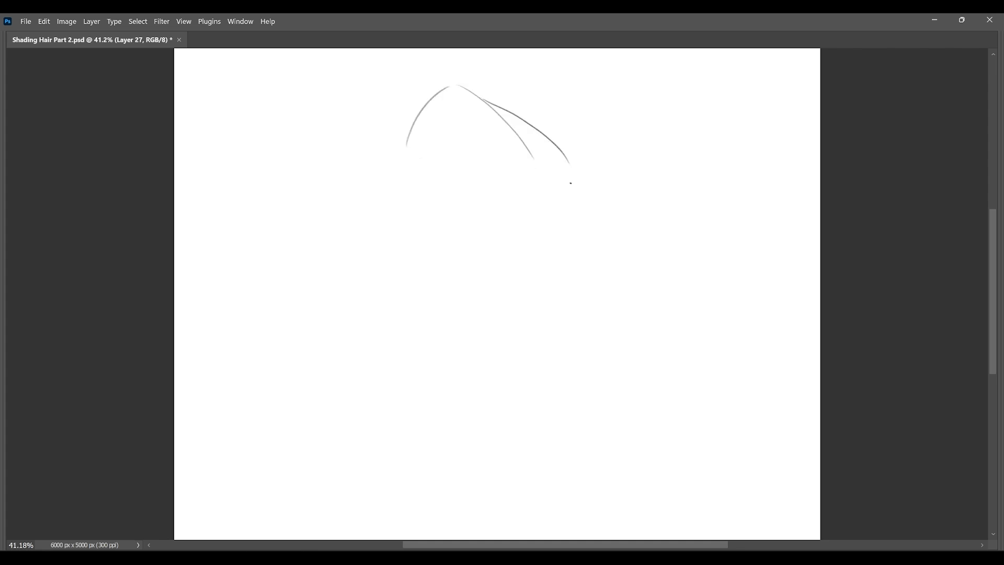
pyautogui.moveTo(557, 222); pyautogui.dragTo(521, 267)
pyautogui.moveTo(547, 144)
pyautogui.mouseDown()
pyautogui.moveTo(537, 218)
pyautogui.moveTo(468, 324)
pyautogui.mouseUp()
pyautogui.moveTo(412, 149); pyautogui.dragTo(459, 194)
pyautogui.moveTo(448, 141)
pyautogui.mouseDown()
pyautogui.moveTo(408, 320)
pyautogui.moveTo(502, 415)
pyautogui.mouseUp()
# Sketch the large lock's lower twist and curled tail, undoing the last three strokes.
pyautogui.moveTo(474, 312); pyautogui.dragTo(500, 414)
pyautogui.moveTo(467, 369); pyautogui.dragTo(561, 425)
pyautogui.moveTo(502, 415)
pyautogui.mouseDown()
pyautogui.moveTo(560, 457)
pyautogui.moveTo(472, 456)
pyautogui.mouseUp()
pyautogui.moveTo(473, 455); pyautogui.dragTo(502, 477)
pyautogui.moveTo(501, 477); pyautogui.dragTo(505, 527)
pyautogui.moveTo(563, 440); pyautogui.dragTo(497, 528)
pyautogui.hotkey('ctrl', 'z')
pyautogui.hotkey('ctrl', 'z')
pyautogui.hotkey('ctrl', 'z')
pyautogui.hotkey('ctrl', 'z')
# Redraw the lock's top left fold and sketch the curves of its lower section and curled tip.
pyautogui.moveTo(411, 131); pyautogui.dragTo(404, 166)
pyautogui.moveTo(405, 159); pyautogui.dragTo(454, 200)
pyautogui.moveTo(484, 299); pyautogui.dragTo(500, 372)
pyautogui.moveTo(465, 337)
pyautogui.mouseDown()
pyautogui.moveTo(510, 369)
pyautogui.moveTo(512, 361)
pyautogui.mouseUp()
pyautogui.moveTo(523, 415)
pyautogui.mouseDown()
pyautogui.moveTo(501, 460)
pyautogui.moveTo(535, 502)
pyautogui.mouseUp()
pyautogui.moveTo(559, 451); pyautogui.dragTo(536, 501)
pyautogui.moveTo(565, 433); pyautogui.dragTo(538, 470)
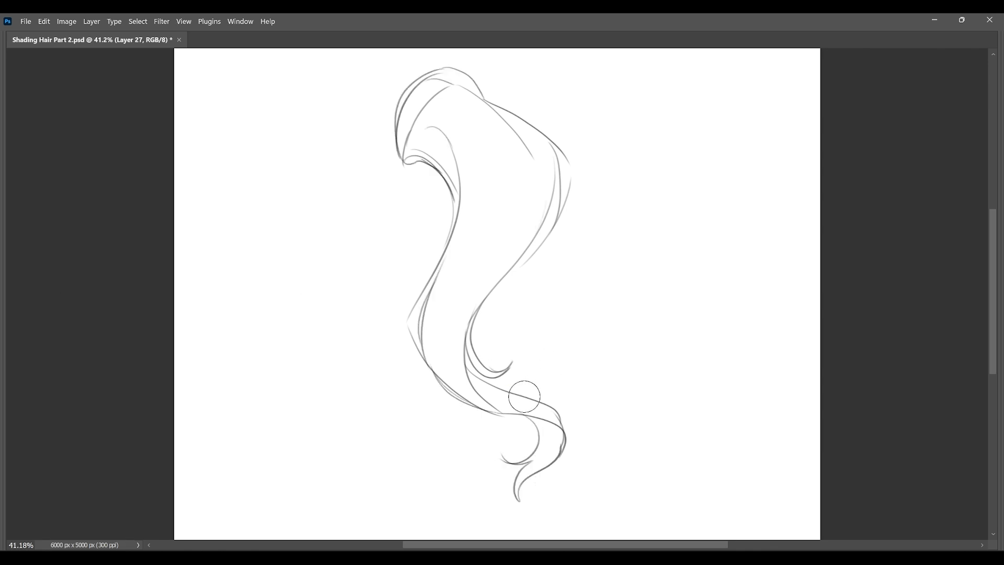
pyautogui.moveTo(524, 397); pyautogui.dragTo(568, 435)
# Sketch trial strands across the lock's lower twist and tail, undoing the ones that do not fit.
pyautogui.press('b')
pyautogui.moveTo(484, 386); pyautogui.dragTo(538, 369)
pyautogui.moveTo(532, 356); pyautogui.dragTo(497, 414)
pyautogui.moveTo(460, 400); pyautogui.dragTo(508, 441)
pyautogui.moveTo(515, 424); pyautogui.dragTo(501, 449)
pyautogui.hotkey('ctrl', 'z')
pyautogui.hotkey('ctrl', 'z')
pyautogui.moveTo(461, 400); pyautogui.dragTo(489, 445)
pyautogui.hotkey('ctrl', 'z')
pyautogui.hotkey('ctrl', 'z')
# Add overlapping strand lines to the lock's tail, outer edge, crown and inner fold.
pyautogui.moveTo(423, 357)
pyautogui.mouseDown()
pyautogui.moveTo(490, 418)
pyautogui.moveTo(524, 410)
pyautogui.mouseUp()
pyautogui.moveTo(515, 365); pyautogui.dragTo(527, 385)
pyautogui.moveTo(520, 366); pyautogui.dragTo(521, 386)
pyautogui.moveTo(567, 218)
pyautogui.mouseDown()
pyautogui.moveTo(515, 268)
pyautogui.moveTo(506, 327)
pyautogui.mouseUp()
pyautogui.moveTo(484, 96); pyautogui.dragTo(547, 146)
pyautogui.moveTo(442, 86); pyautogui.dragTo(404, 160)
pyautogui.moveTo(488, 151)
pyautogui.mouseDown()
pyautogui.moveTo(449, 265)
pyautogui.moveTo(420, 309)
pyautogui.mouseUp()
pyautogui.moveTo(488, 167); pyautogui.dragTo(433, 284)
pyautogui.moveTo(534, 159); pyautogui.dragTo(513, 259)
# Lasso part of the lock sketch, reshape it with Free Transform and deselect.
pyautogui.press('l')
pyautogui.moveTo(454, 219)
pyautogui.mouseDown()
pyautogui.moveTo(467, 465)
pyautogui.moveTo(468, 205)
pyautogui.moveTo(455, 223)
pyautogui.mouseUp()
pyautogui.hotkey('ctrl', 't')
pyautogui.moveTo(476, 148); pyautogui.dragTo(478, 165)
pyautogui.moveTo(476, 209); pyautogui.dragTo(466, 224)
pyautogui.moveTo(464, 179); pyautogui.dragTo(433, 295)
pyautogui.press('Return')
pyautogui.hotkey('ctrl', 'd')
# Add flow lines down the inner and outer sides of the lock's middle section.
pyautogui.moveTo(453, 222); pyautogui.dragTo(446, 253)
pyautogui.moveTo(519, 261); pyautogui.dragTo(482, 321)
pyautogui.moveTo(534, 233); pyautogui.dragTo(475, 324)
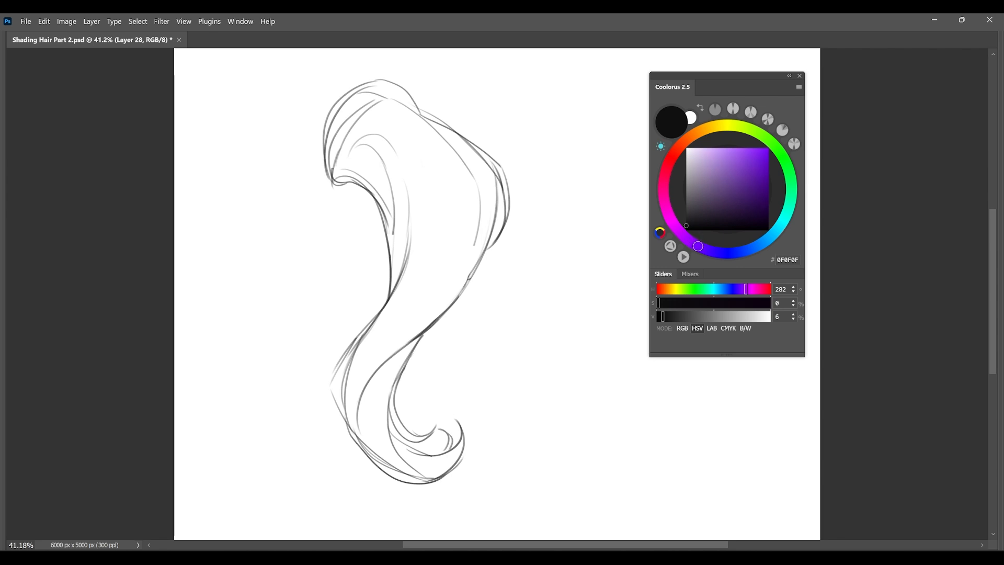
# Set the paint colour to purple A278CD, undo a test stroke, and choose the 80 px hard round brush.
pyautogui.click(696, 245)
pyautogui.moveTo(718, 161); pyautogui.dragTo(718, 165)
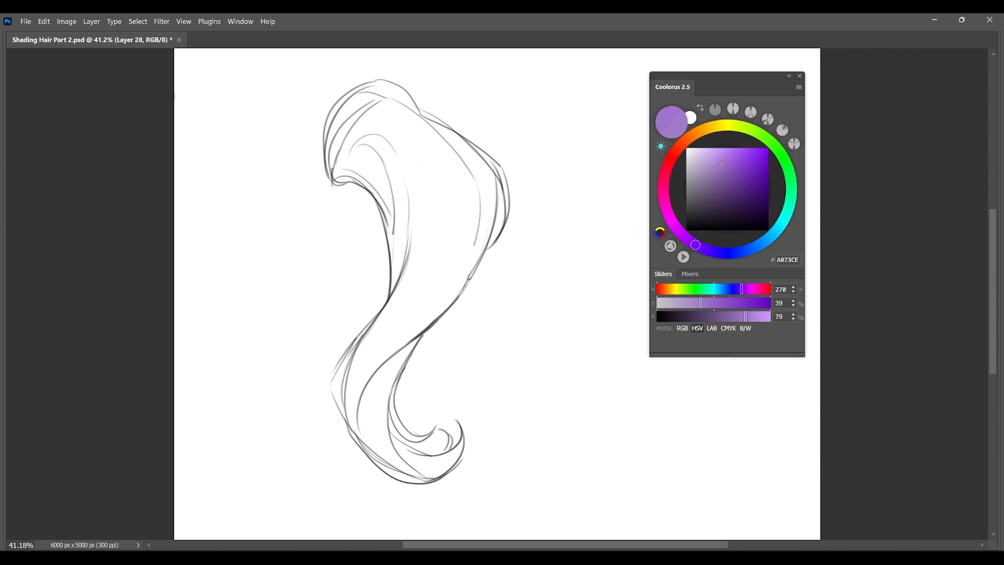
pyautogui.moveTo(722, 163); pyautogui.dragTo(720, 164)
pyautogui.moveTo(564, 141); pyautogui.dragTo(546, 271)
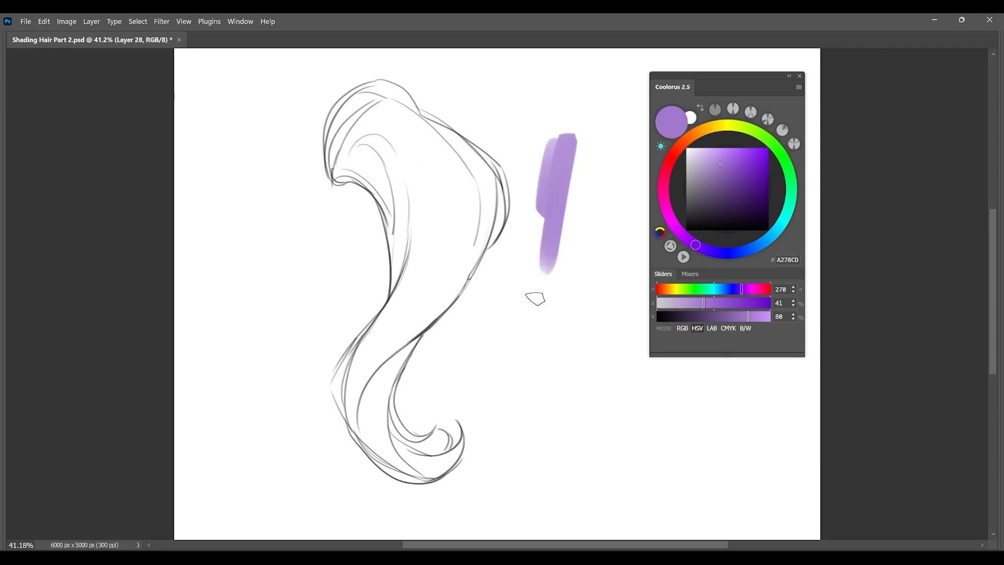
pyautogui.hotkey('ctrl', 'z')
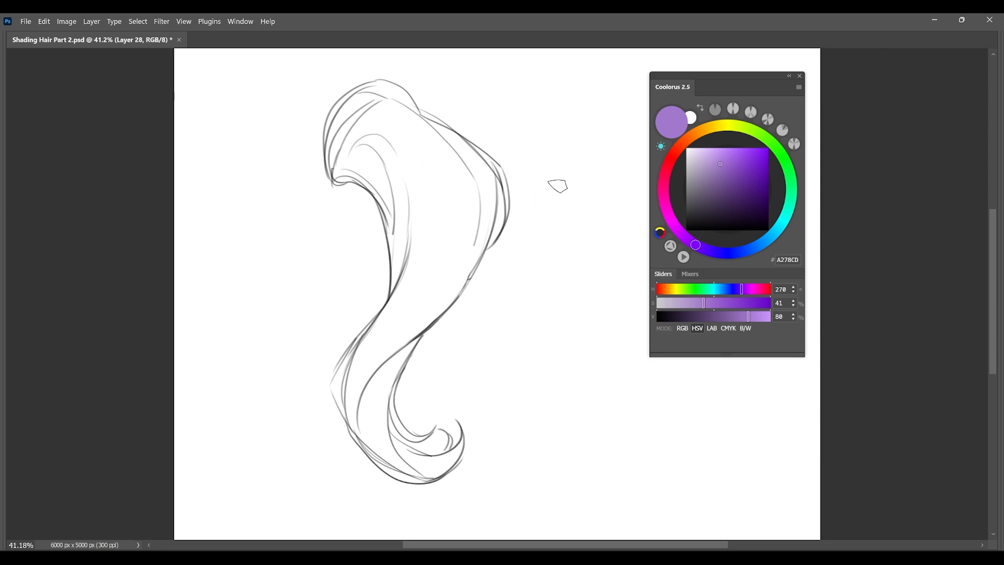
pyautogui.rightClick(578, 193)
pyautogui.click(654, 308)
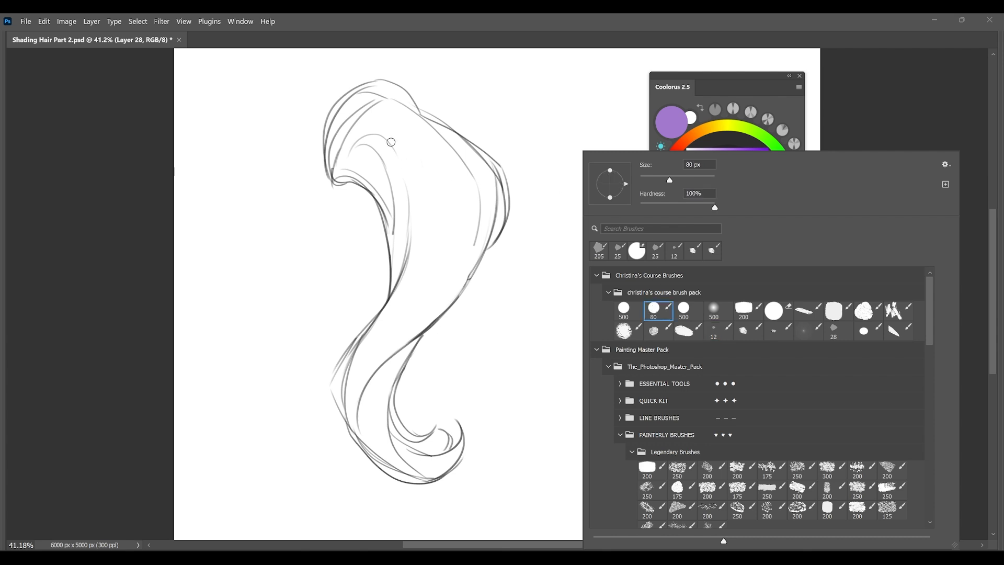
# Begin filling the lock's upper fold with flat purple using an enlarged brush, undoing the first stroke.
pyautogui.moveTo(391, 136); pyautogui.dragTo(414, 213)
pyautogui.hotkey('ctrl', 'z')
pyautogui.press(']')
pyautogui.press(']')
pyautogui.press(']')
pyautogui.press(']')
pyautogui.press(']')
pyautogui.press(']')
pyautogui.press(']')
pyautogui.moveTo(384, 110)
pyautogui.mouseDown()
pyautogui.moveTo(345, 169)
pyautogui.moveTo(373, 116)
pyautogui.moveTo(354, 147)
pyautogui.mouseUp()
pyautogui.press('[')
pyautogui.press('[')
pyautogui.press('[')
pyautogui.press('[')
pyautogui.press('[')
# Paint the loose crown strand and the lock's upper body with flat purple down to the lower section.
pyautogui.moveTo(347, 95)
pyautogui.mouseDown()
pyautogui.moveTo(330, 178)
pyautogui.moveTo(374, 89)
pyautogui.moveTo(402, 103)
pyautogui.mouseUp()
pyautogui.moveTo(375, 93); pyautogui.dragTo(405, 108)
pyautogui.moveTo(367, 87)
pyautogui.mouseDown()
pyautogui.moveTo(411, 103)
pyautogui.moveTo(423, 127)
pyautogui.mouseUp()
pyautogui.moveTo(368, 162)
pyautogui.mouseDown()
pyautogui.moveTo(379, 139)
pyautogui.moveTo(364, 172)
pyautogui.moveTo(387, 204)
pyautogui.moveTo(377, 227)
pyautogui.moveTo(379, 341)
pyautogui.moveTo(348, 391)
pyautogui.moveTo(387, 324)
pyautogui.moveTo(389, 336)
pyautogui.moveTo(360, 433)
pyautogui.moveTo(335, 376)
pyautogui.moveTo(380, 426)
pyautogui.mouseUp()
pyautogui.moveTo(408, 157)
pyautogui.mouseDown()
pyautogui.moveTo(418, 230)
pyautogui.moveTo(406, 122)
pyautogui.moveTo(466, 212)
pyautogui.mouseUp()
# Fill the remaining gaps in the lock's middle, right side and lower twist with flat purple.
pyautogui.moveTo(431, 204); pyautogui.dragTo(425, 204)
pyautogui.moveTo(418, 115); pyautogui.dragTo(478, 198)
pyautogui.moveTo(450, 150)
pyautogui.mouseDown()
pyautogui.moveTo(486, 231)
pyautogui.moveTo(461, 293)
pyautogui.moveTo(423, 319)
pyautogui.moveTo(410, 251)
pyautogui.moveTo(441, 269)
pyautogui.mouseUp()
pyautogui.moveTo(360, 181); pyautogui.dragTo(360, 167)
pyautogui.moveTo(392, 352); pyautogui.dragTo(389, 353)
pyautogui.moveTo(387, 345)
pyautogui.mouseDown()
pyautogui.moveTo(369, 408)
pyautogui.moveTo(377, 436)
pyautogui.mouseUp()
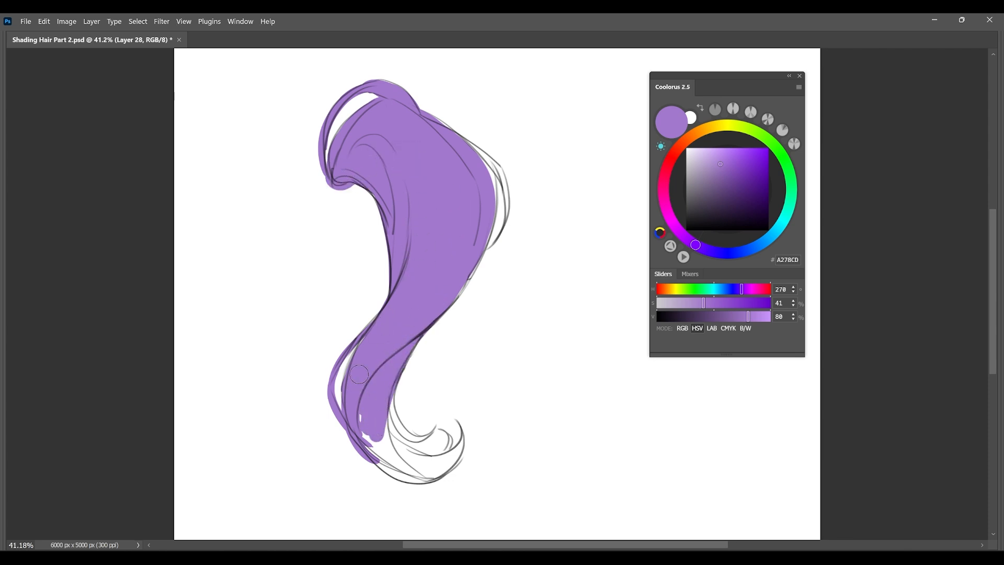
# Extend the flat purple into the lower bend and the loose strand along the lock's right edge.
pyautogui.moveTo(382, 352)
pyautogui.mouseDown()
pyautogui.moveTo(366, 397)
pyautogui.moveTo(385, 380)
pyautogui.moveTo(392, 421)
pyautogui.moveTo(426, 467)
pyautogui.mouseUp()
pyautogui.moveTo(482, 161); pyautogui.dragTo(483, 233)
pyautogui.moveTo(430, 114)
pyautogui.mouseDown()
pyautogui.moveTo(501, 178)
pyautogui.moveTo(495, 240)
pyautogui.mouseUp()
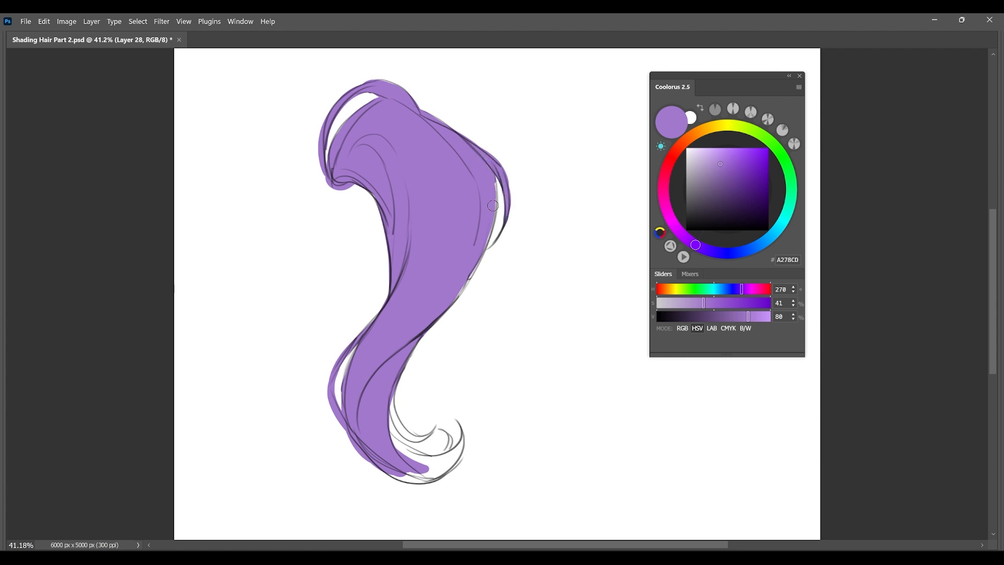
pyautogui.moveTo(486, 221); pyautogui.dragTo(466, 281)
# Fill the lock's curled tail and its inner loose strand with flat purple.
pyautogui.moveTo(380, 425); pyautogui.dragTo(446, 470)
pyautogui.moveTo(374, 432); pyautogui.dragTo(443, 459)
pyautogui.moveTo(390, 393); pyautogui.dragTo(459, 437)
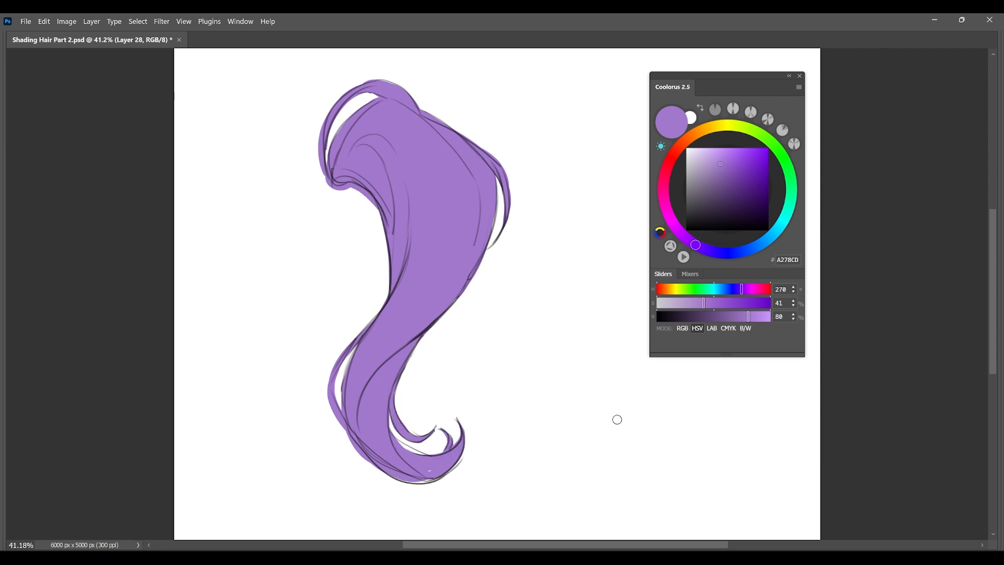
# Paint a base purple swatch beside the lock and set the paint colour to darker purple 664B7D.
pyautogui.moveTo(569, 131)
pyautogui.mouseDown()
pyautogui.moveTo(567, 150)
pyautogui.moveTo(580, 139)
pyautogui.mouseUp()
pyautogui.click(693, 244)
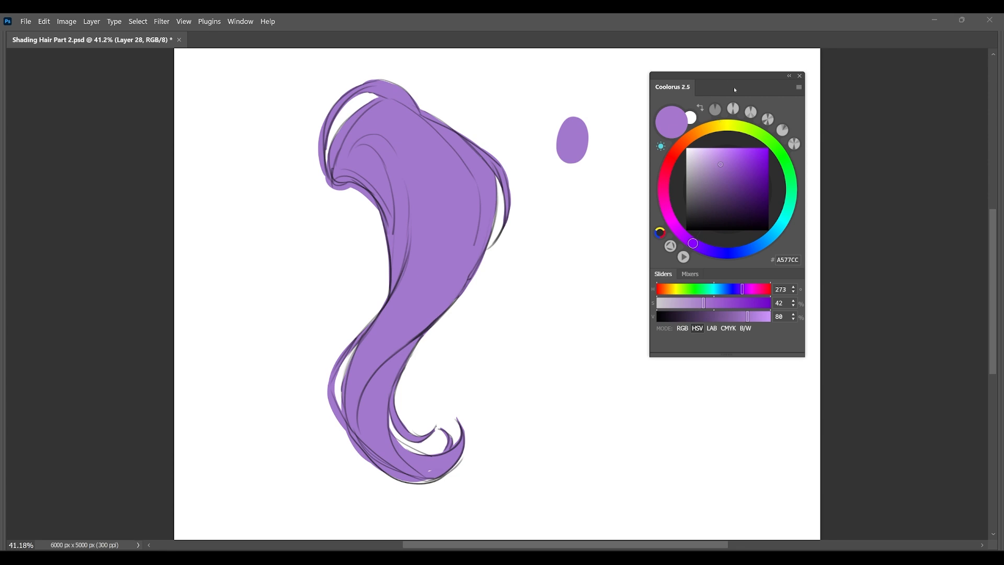
pyautogui.moveTo(720, 166); pyautogui.dragTo(719, 189)
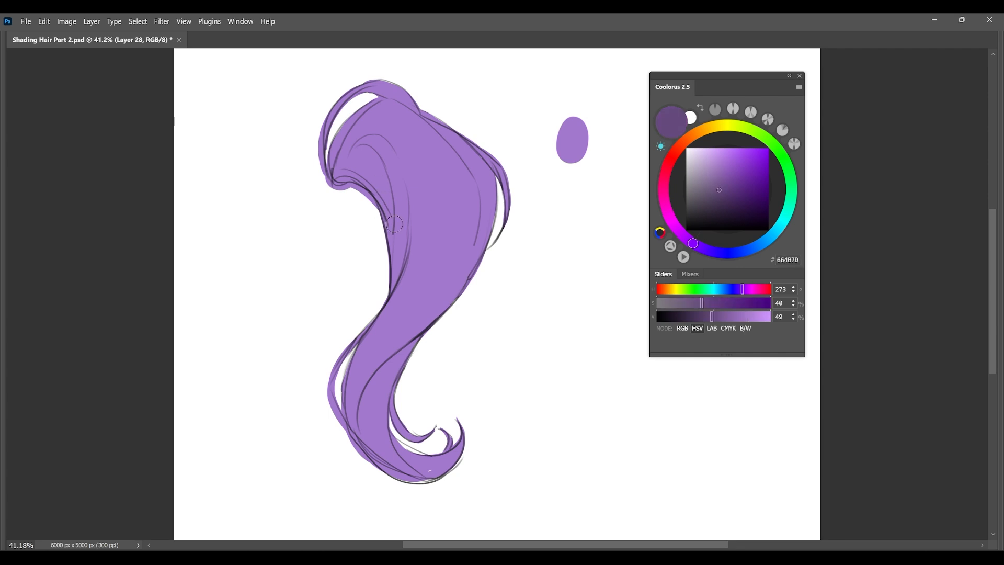
# Block in the shadow under the lock's upper fold and down its inner left side with 664B7D.
pyautogui.moveTo(375, 179)
pyautogui.mouseDown()
pyautogui.moveTo(413, 280)
pyautogui.moveTo(395, 295)
pyautogui.mouseUp()
pyautogui.moveTo(387, 174); pyautogui.dragTo(405, 257)
pyautogui.moveTo(343, 177)
pyautogui.mouseDown()
pyautogui.moveTo(368, 164)
pyautogui.moveTo(391, 179)
pyautogui.mouseUp()
pyautogui.moveTo(339, 156)
pyautogui.mouseDown()
pyautogui.moveTo(384, 148)
pyautogui.moveTo(403, 203)
pyautogui.mouseUp()
pyautogui.moveTo(351, 182); pyautogui.dragTo(361, 353)
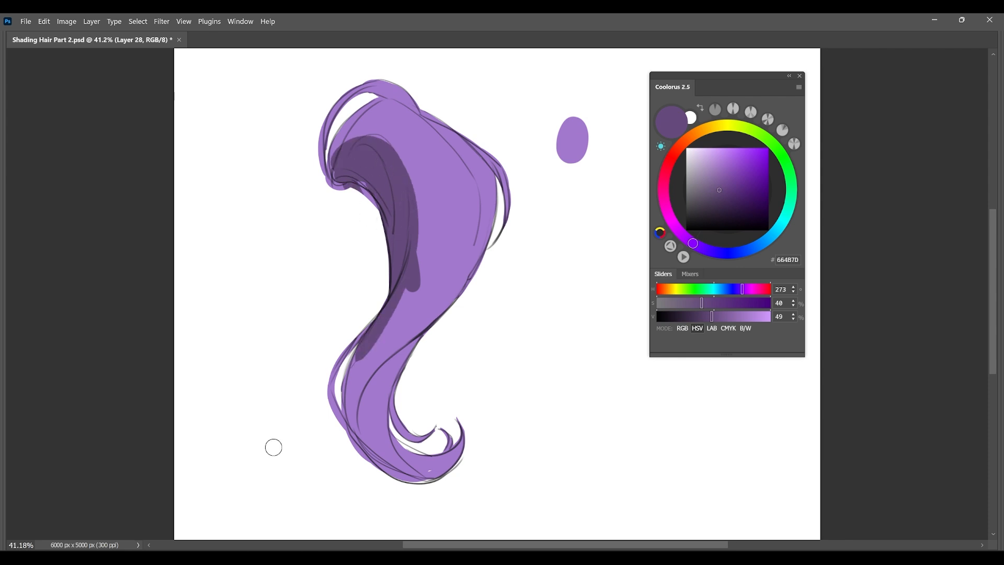
# Undo the 664B7D shadow strokes across the purple lock.
pyautogui.hotkey('ctrl', 'z')
pyautogui.hotkey('ctrl', 'z')
pyautogui.hotkey('ctrl', 'z')
pyautogui.hotkey('ctrl', 'z')
pyautogui.hotkey('ctrl', 'z')
pyautogui.moveTo(450, 232); pyautogui.dragTo(366, 376)
pyautogui.moveTo(433, 255); pyautogui.dragTo(351, 376)
pyautogui.hotkey('ctrl', 'z')
pyautogui.hotkey('ctrl', 'z')
pyautogui.hotkey('ctrl', 'z')
pyautogui.moveTo(337, 175)
pyautogui.mouseDown()
pyautogui.moveTo(357, 158)
pyautogui.moveTo(376, 176)
pyautogui.mouseUp()
pyautogui.moveTo(340, 179); pyautogui.dragTo(364, 193)
pyautogui.hotkey('ctrl', 'z')
pyautogui.hotkey('ctrl', 'z')
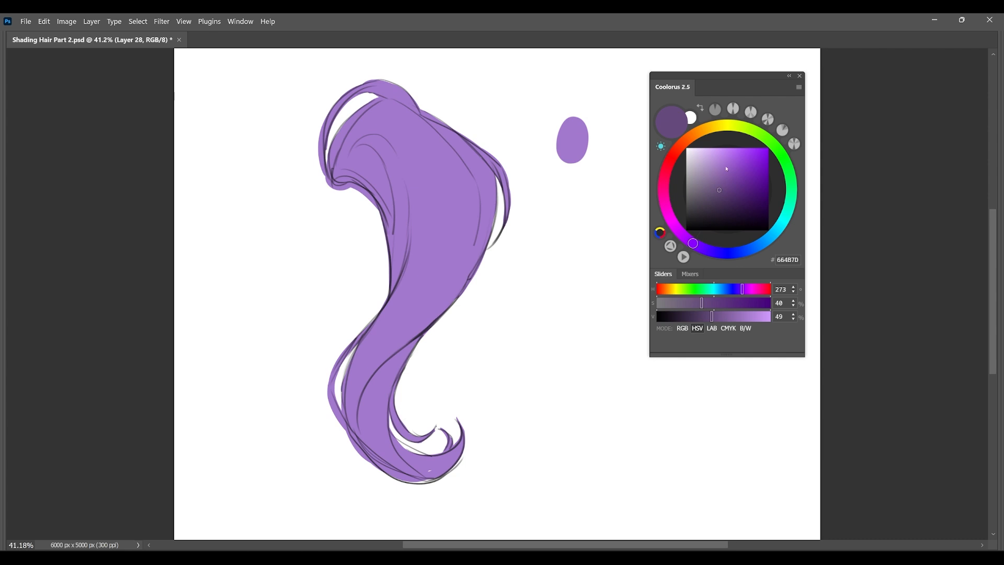
# Try a more saturated 603C7F shadow under the lock's upper fold.
pyautogui.click(730, 189)
pyautogui.moveTo(348, 152)
pyautogui.mouseDown()
pyautogui.moveTo(335, 192)
pyautogui.moveTo(385, 179)
pyautogui.moveTo(378, 220)
pyautogui.mouseUp()
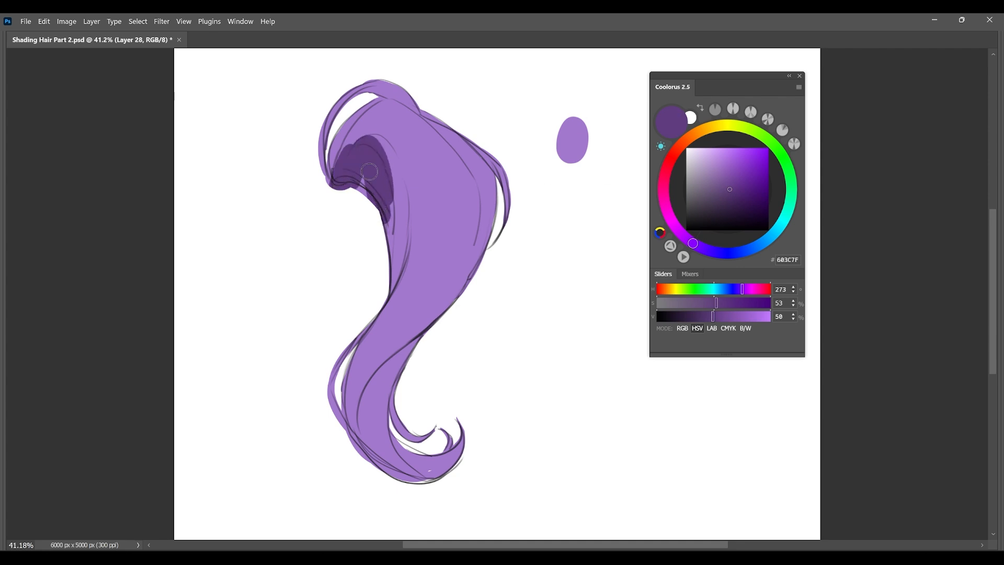
pyautogui.hotkey('ctrl', 'z')
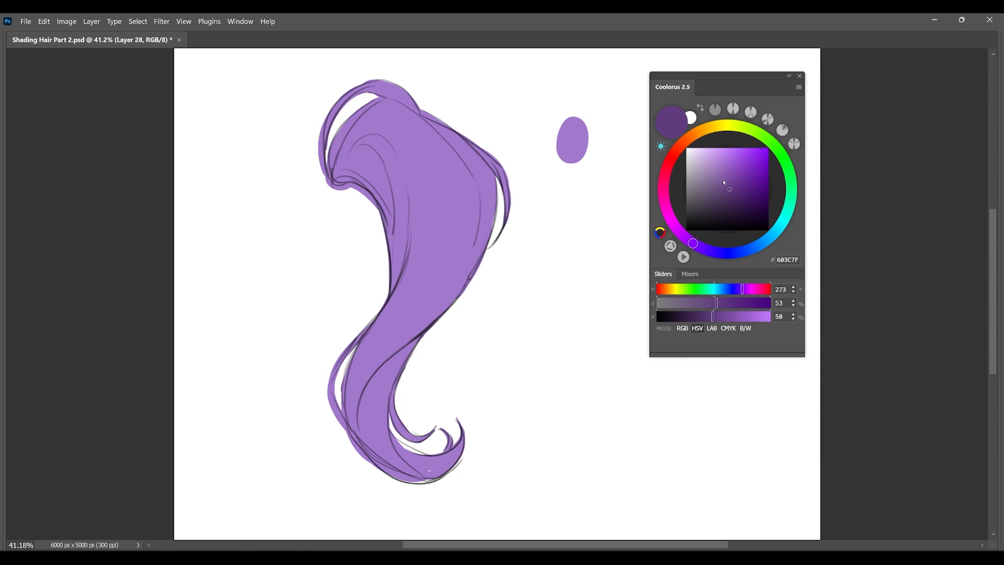
# Try a warmer 6C3679 shadow under the upper fold and along the lock's right side down to the bend.
pyautogui.moveTo(693, 243); pyautogui.dragTo(679, 231)
pyautogui.moveTo(369, 148)
pyautogui.mouseDown()
pyautogui.moveTo(359, 163)
pyautogui.moveTo(374, 146)
pyautogui.moveTo(360, 168)
pyautogui.moveTo(369, 199)
pyautogui.moveTo(357, 181)
pyautogui.moveTo(393, 277)
pyautogui.moveTo(406, 212)
pyautogui.mouseUp()
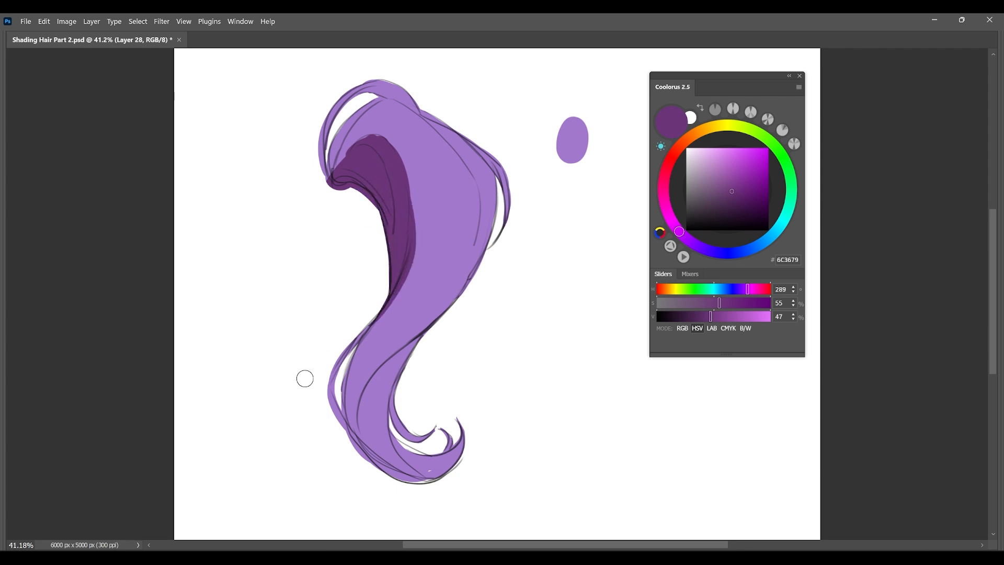
pyautogui.moveTo(475, 209); pyautogui.dragTo(461, 290)
pyautogui.moveTo(460, 280)
pyautogui.mouseDown()
pyautogui.moveTo(366, 350)
pyautogui.moveTo(381, 382)
pyautogui.mouseUp()
# Try a cooler 4D4286 shadow over the same areas and undo all the trial shadow strokes.
pyautogui.moveTo(679, 232); pyautogui.dragTo(716, 253)
pyautogui.moveTo(347, 152)
pyautogui.mouseDown()
pyautogui.moveTo(352, 168)
pyautogui.moveTo(381, 144)
pyautogui.moveTo(357, 162)
pyautogui.moveTo(390, 202)
pyautogui.moveTo(382, 195)
pyautogui.moveTo(391, 308)
pyautogui.mouseUp()
pyautogui.moveTo(475, 212)
pyautogui.mouseDown()
pyautogui.moveTo(470, 264)
pyautogui.moveTo(372, 360)
pyautogui.mouseUp()
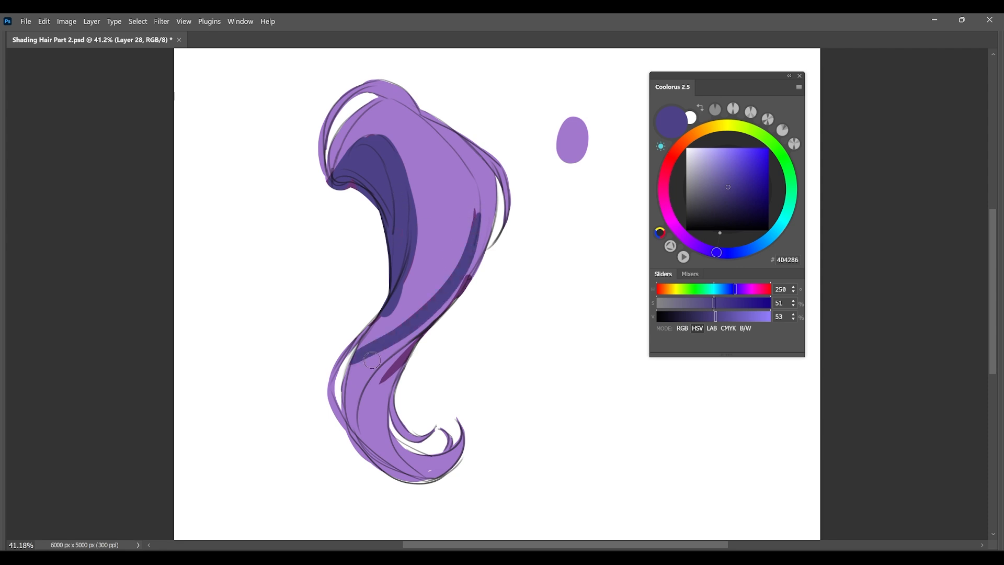
pyautogui.hotkey('ctrl', 'z')
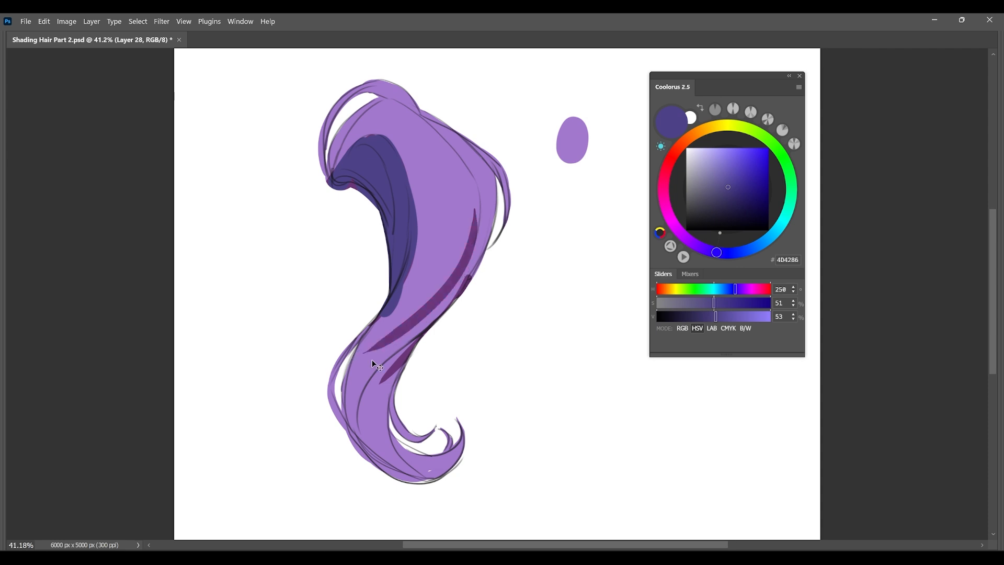
pyautogui.hotkey('ctrl', 'z')
pyautogui.hotkey('ctrl', 'z')
pyautogui.hotkey('ctrl', 'z')
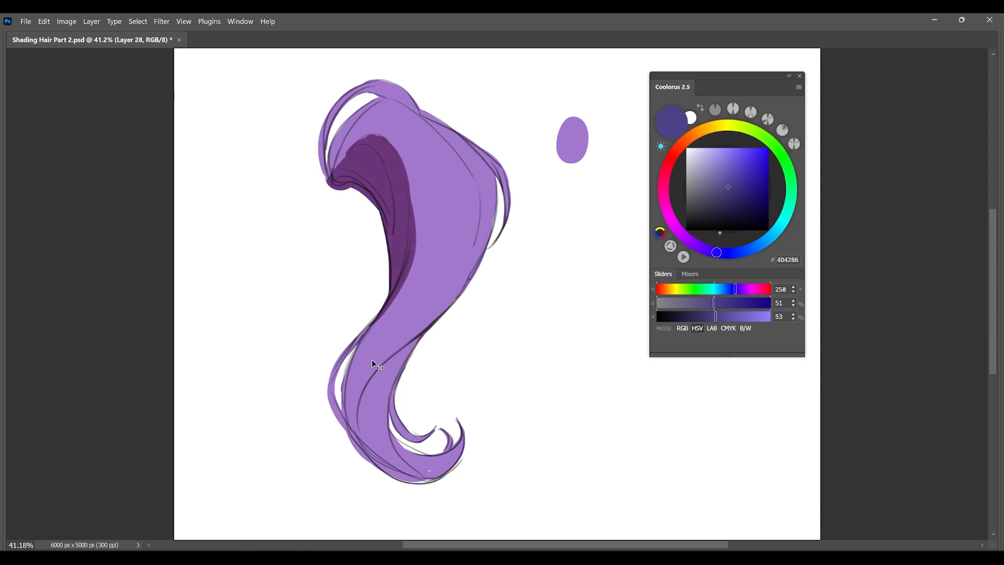
pyautogui.hotkey('ctrl', 'z')
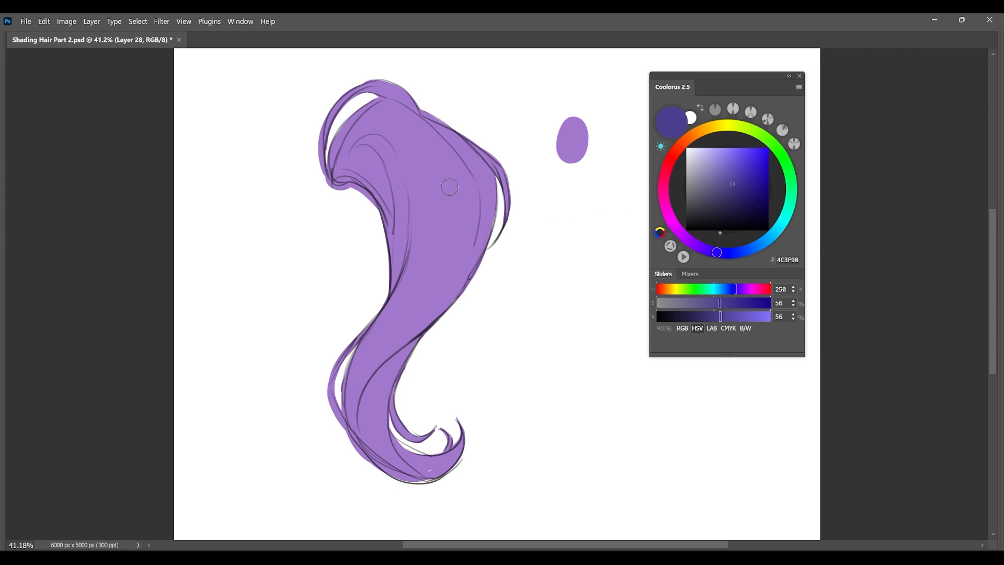
# Sample the base purple, shift it cooler and darker to 563D90, and fill the shadow under the upper fold.
pyautogui.keyDown('alt'); pyautogui.click(482, 183); pyautogui.keyUp('alt')
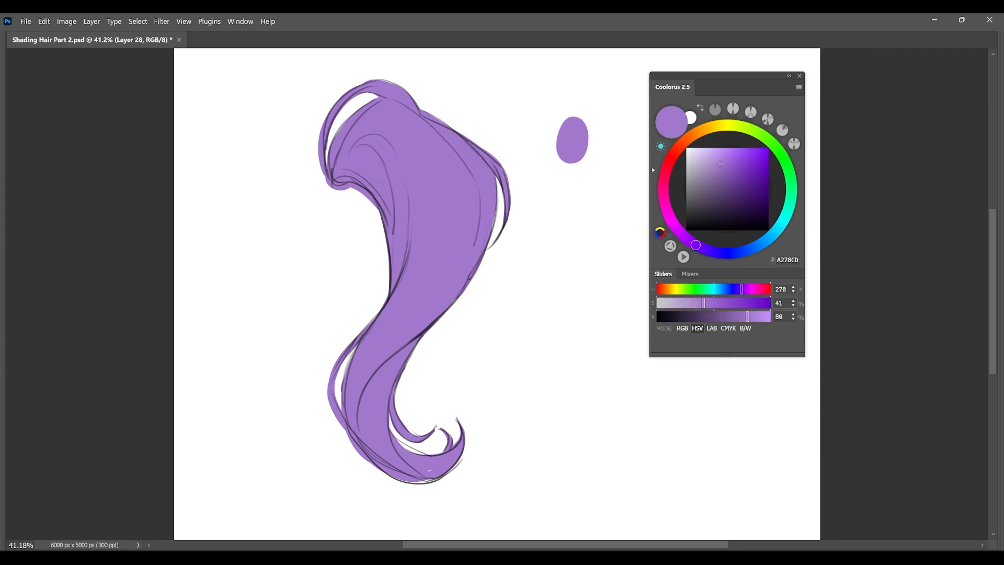
pyautogui.moveTo(694, 244); pyautogui.dragTo(709, 229)
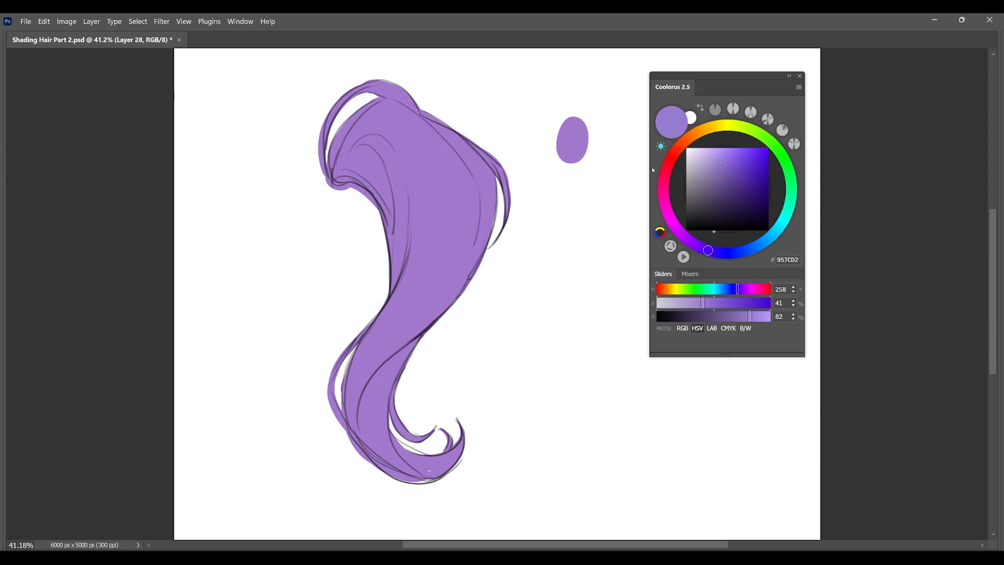
pyautogui.click(728, 180)
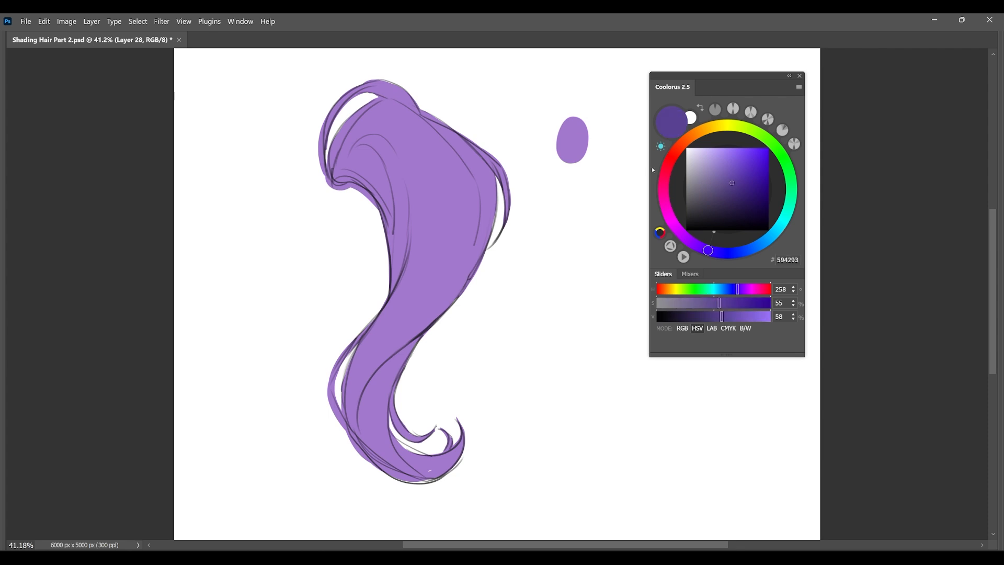
pyautogui.moveTo(335, 185)
pyautogui.mouseDown()
pyautogui.moveTo(378, 165)
pyautogui.moveTo(384, 178)
pyautogui.moveTo(352, 179)
pyautogui.moveTo(361, 163)
pyautogui.moveTo(385, 209)
pyautogui.moveTo(373, 148)
pyautogui.moveTo(395, 280)
pyautogui.mouseUp()
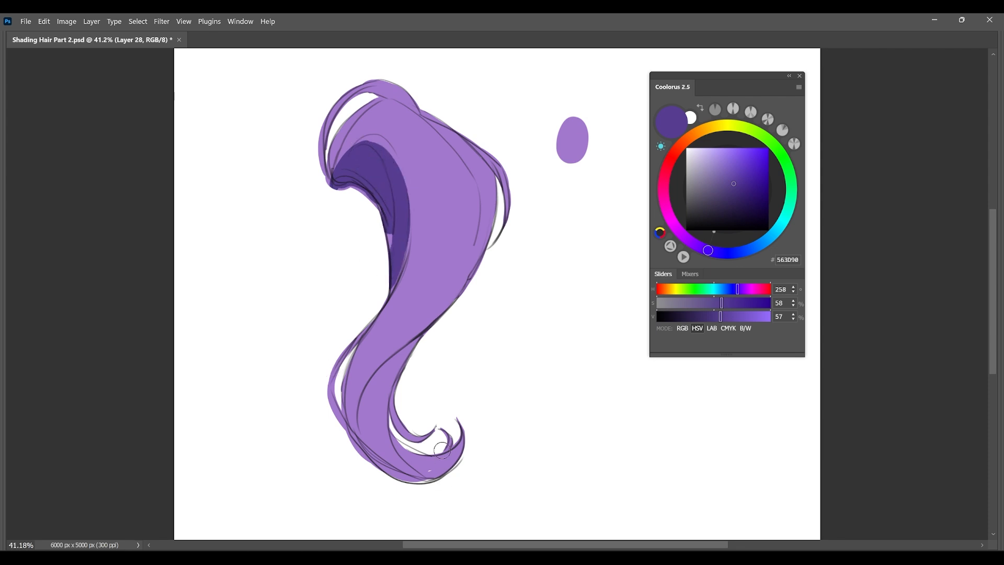
pyautogui.keyDown('alt'); pyautogui.rightClick(433, 228); pyautogui.keyUp('alt')
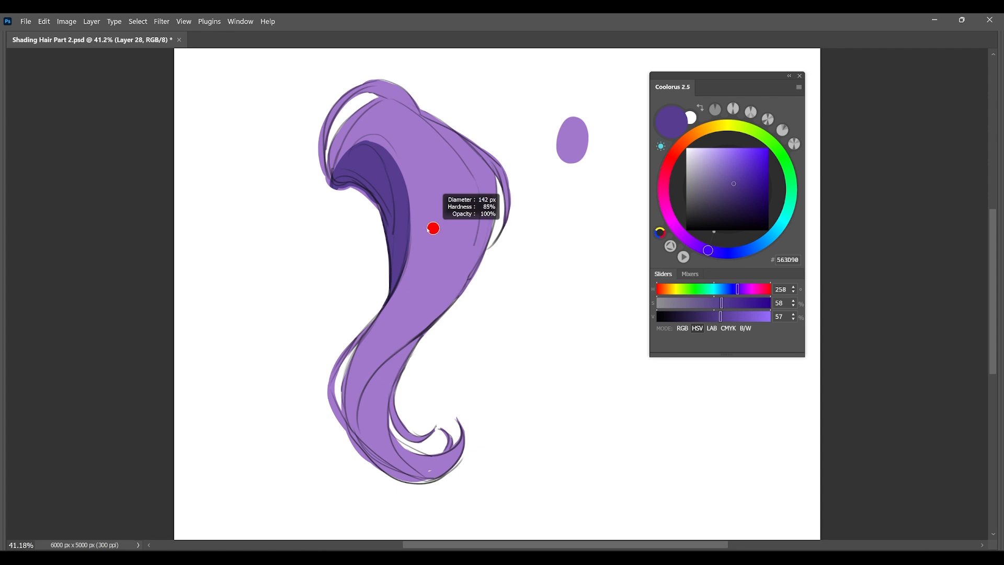
# Shade the lock's middle and lower section in 563D90 with a large soft-edged brush.
pyautogui.rightClick(496, 272)
pyautogui.click(635, 331)
pyautogui.keyDown('alt'); pyautogui.rightClick(384, 283); pyautogui.keyUp('alt')
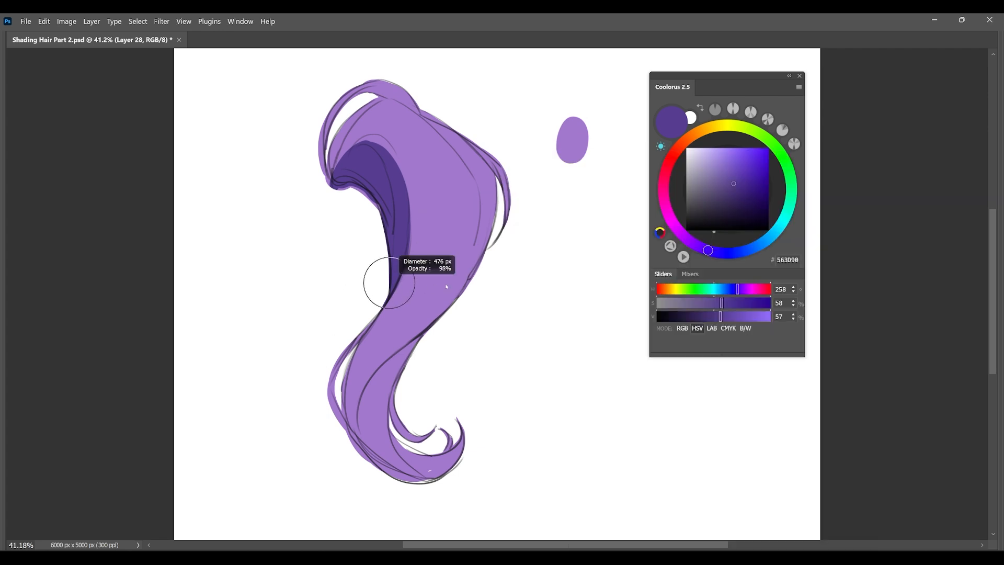
pyautogui.keyDown('alt'); pyautogui.rightClick(420, 276); pyautogui.keyUp('alt')
pyautogui.moveTo(448, 230)
pyautogui.mouseDown()
pyautogui.moveTo(399, 330)
pyautogui.moveTo(383, 337)
pyautogui.moveTo(372, 410)
pyautogui.mouseUp()
pyautogui.moveTo(387, 366); pyautogui.dragTo(369, 460)
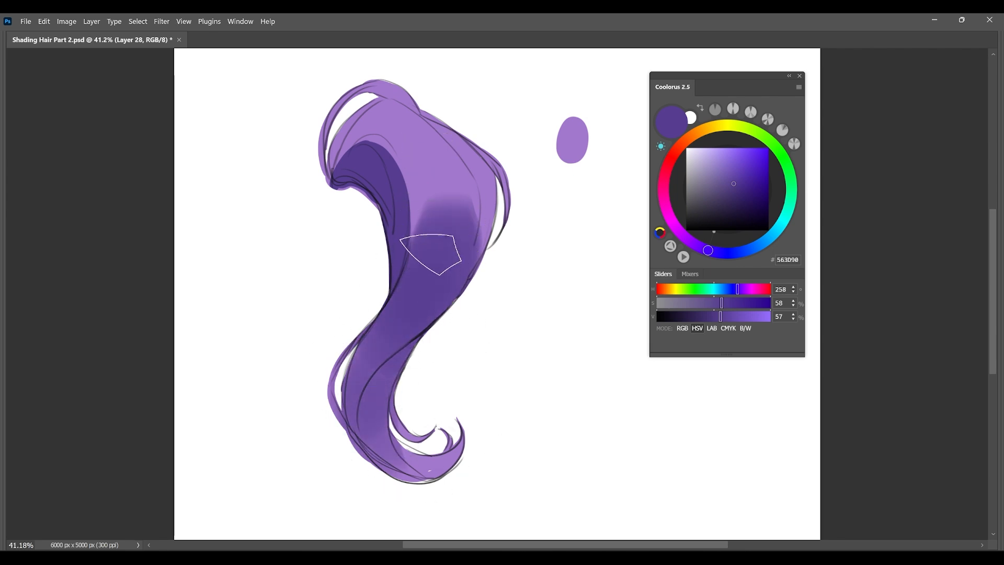
# Brush a soft purple shadow across the top of the lock near its root and blend its edges.
pyautogui.moveTo(413, 124)
pyautogui.mouseDown()
pyautogui.moveTo(423, 149)
pyautogui.moveTo(445, 145)
pyautogui.mouseUp()
pyautogui.moveTo(429, 221); pyautogui.dragTo(435, 234)
pyautogui.keyDown('alt'); pyautogui.click(437, 172); pyautogui.keyUp('alt')
pyautogui.moveTo(417, 145); pyautogui.dragTo(398, 133)
pyautogui.keyDown('alt'); pyautogui.click(426, 124); pyautogui.keyUp('alt')
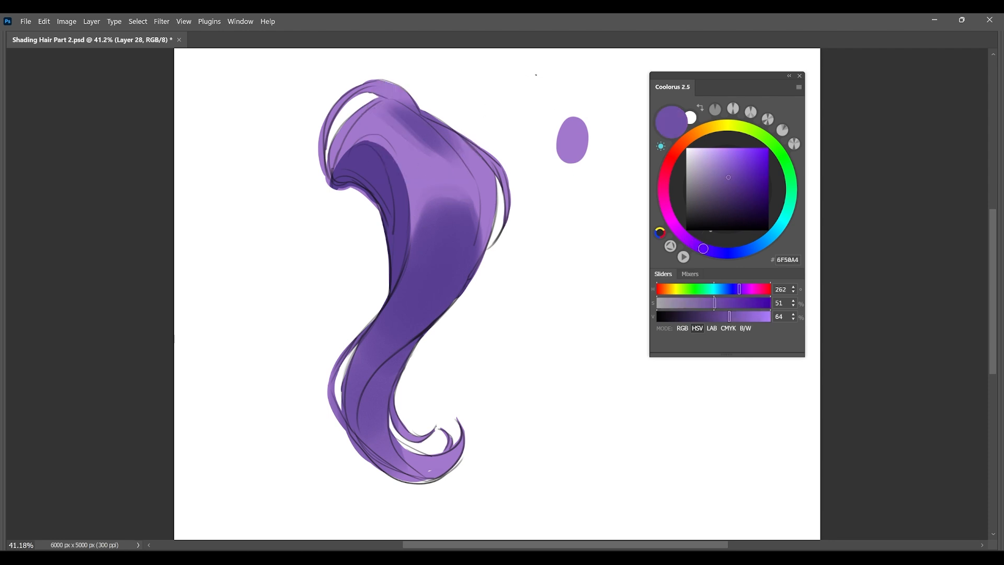
# Draw a red light-direction arrow pointing down toward the lock from its upper right.
pyautogui.keyDown('alt'); pyautogui.click(575, 130); pyautogui.keyUp('alt')
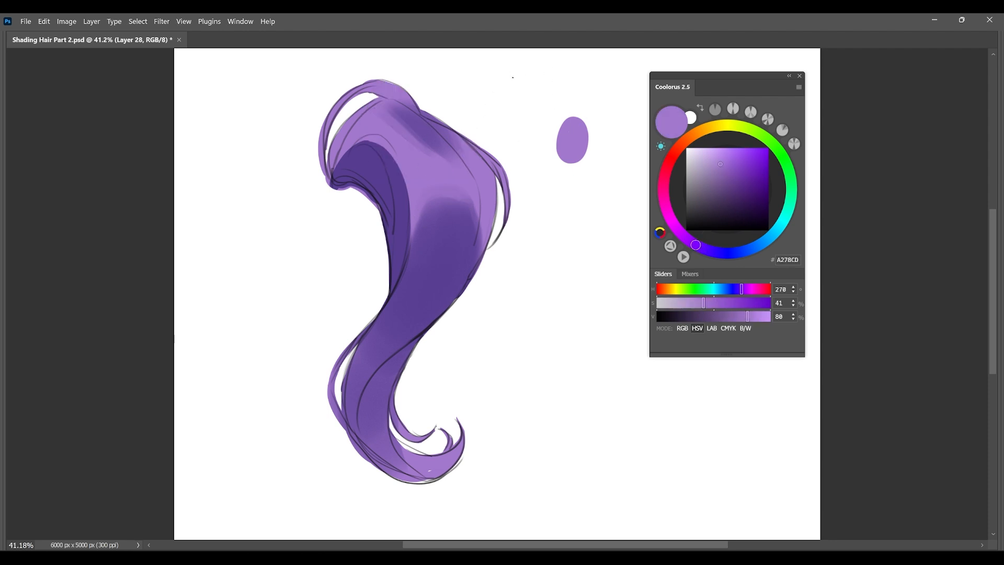
pyautogui.moveTo(515, 81); pyautogui.dragTo(523, 88)
pyautogui.hotkey('ctrl', 'z')
pyautogui.hotkey('ctrl', 'z')
pyautogui.click(675, 152)
pyautogui.hotkey('ctrl', 'z')
pyautogui.click(759, 148)
pyautogui.moveTo(523, 74); pyautogui.dragTo(512, 89)
pyautogui.moveTo(502, 79)
pyautogui.mouseDown()
pyautogui.moveTo(519, 84)
pyautogui.moveTo(503, 79)
pyautogui.mouseUp()
pyautogui.moveTo(503, 78)
pyautogui.mouseDown()
pyautogui.moveTo(497, 106)
pyautogui.moveTo(524, 94)
pyautogui.mouseUp()
pyautogui.hotkey('alt', '[')
# Deepen the lower lock down to the curled tail with sampled dark purple 593F92, and duplicate the layer.
pyautogui.keyDown('alt'); pyautogui.click(431, 281); pyautogui.keyUp('alt')
pyautogui.moveTo(431, 280)
pyautogui.mouseDown()
pyautogui.moveTo(374, 359)
pyautogui.moveTo(442, 460)
pyautogui.moveTo(425, 444)
pyautogui.moveTo(418, 464)
pyautogui.moveTo(464, 484)
pyautogui.moveTo(419, 459)
pyautogui.mouseUp()
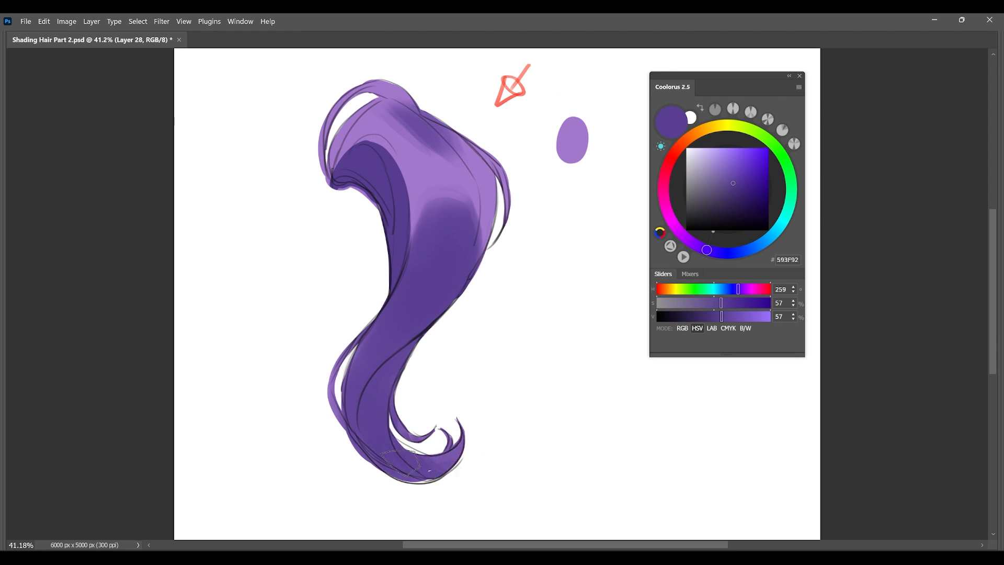
pyautogui.keyDown('alt'); pyautogui.click(426, 253); pyautogui.keyUp('alt')
pyautogui.moveTo(460, 231); pyautogui.dragTo(447, 222)
pyautogui.hotkey('ctrl', 'j')
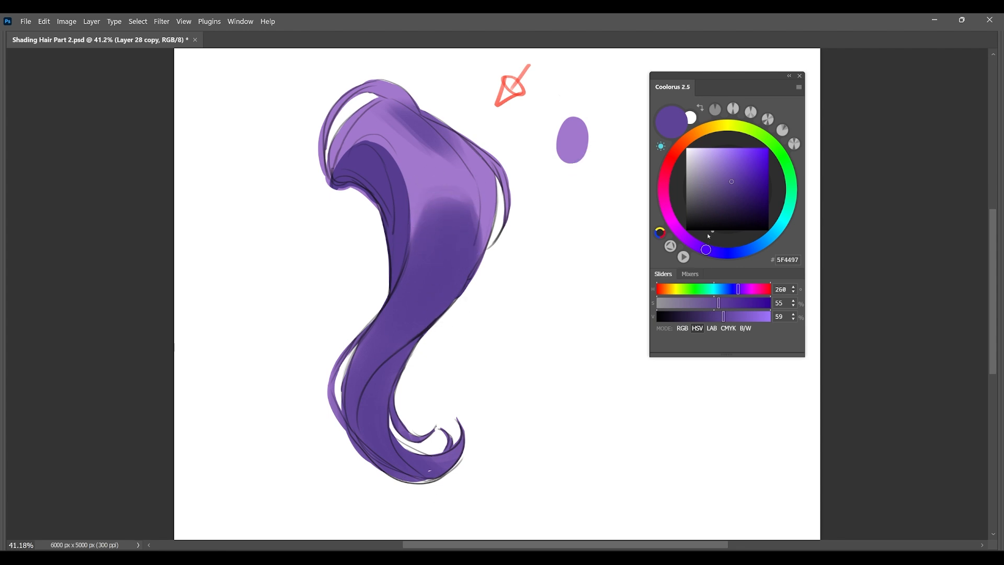
# Paint a 5F4497 shadow swatch overlapping the base swatch and sample both colours to compare them.
pyautogui.moveTo(585, 164)
pyautogui.mouseDown()
pyautogui.moveTo(590, 174)
pyautogui.moveTo(576, 178)
pyautogui.mouseUp()
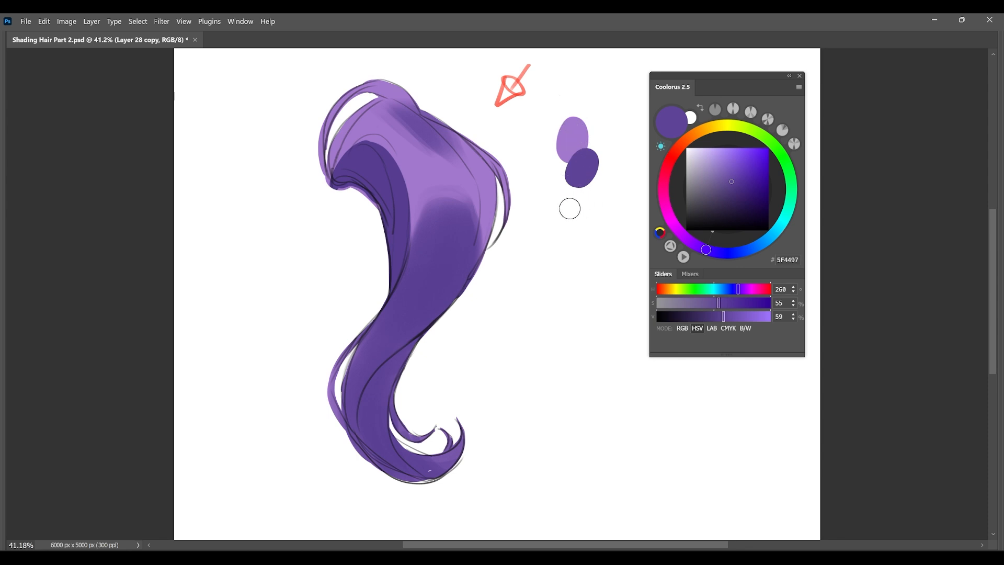
pyautogui.keyDown('alt'); pyautogui.click(581, 136); pyautogui.keyUp('alt')
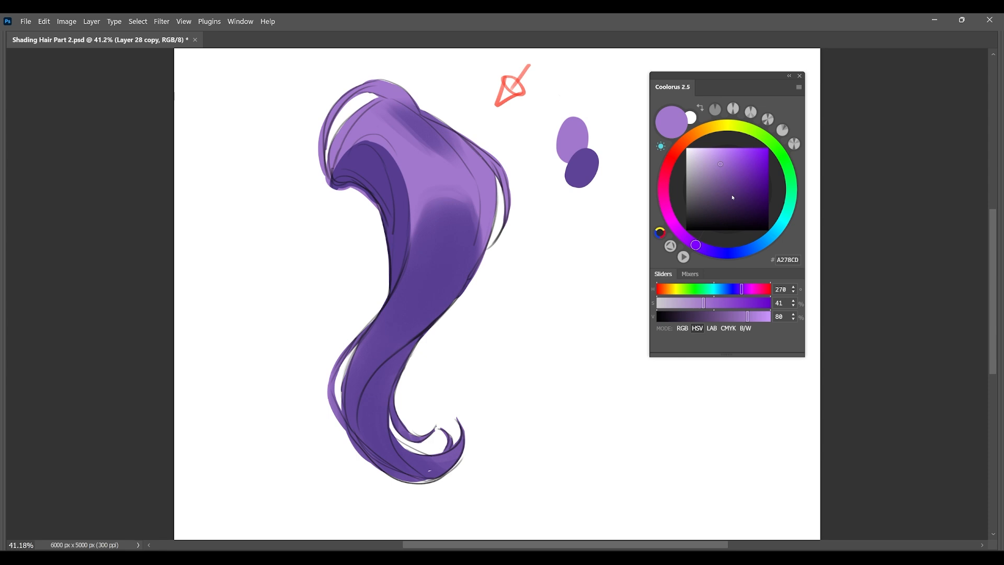
pyautogui.keyDown('alt'); pyautogui.click(583, 165); pyautogui.keyUp('alt')
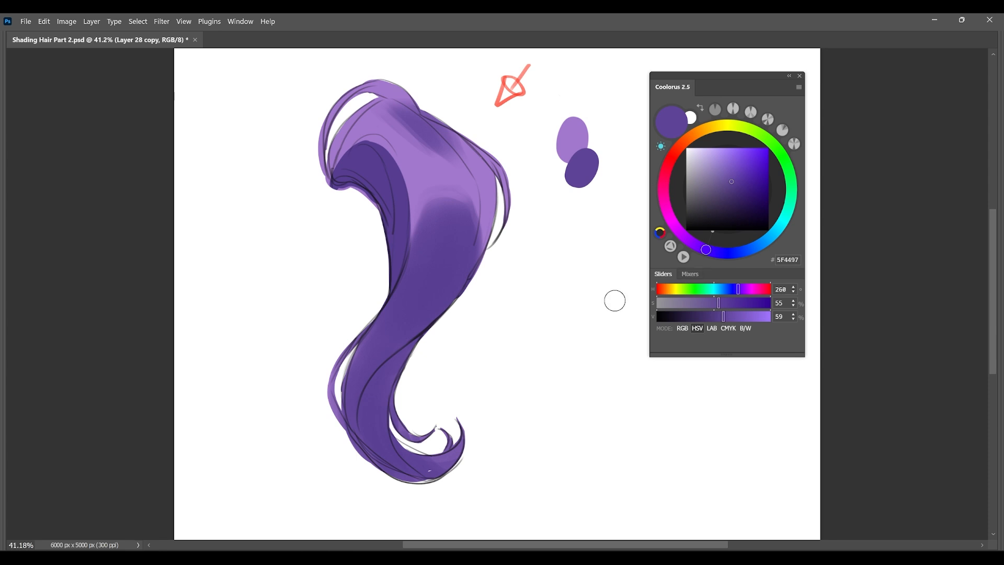
# Choose the 12 px course brush and darken the rim and right edge of the upper fold's shadow with 27234B.
pyautogui.rightClick(553, 225)
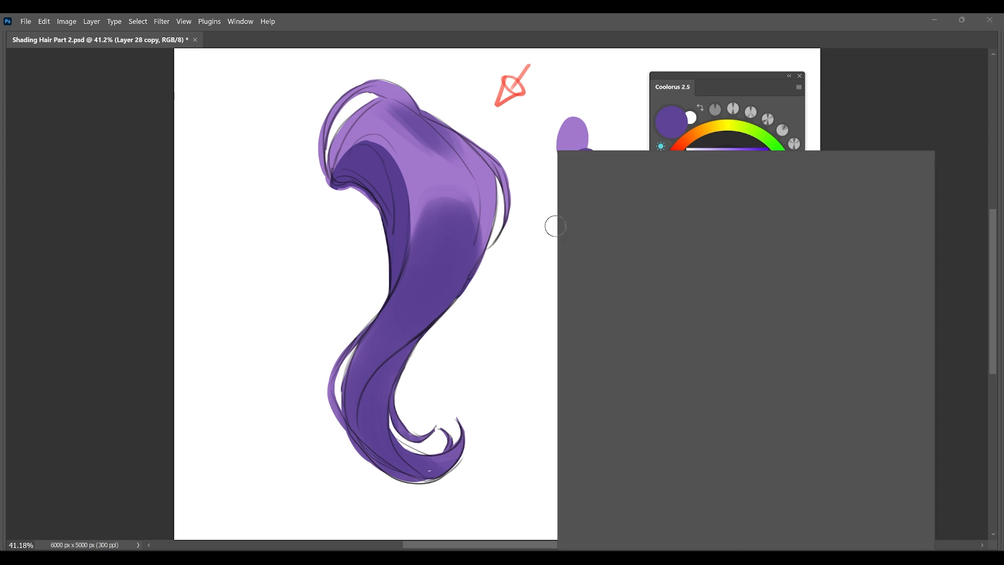
pyautogui.click(690, 331)
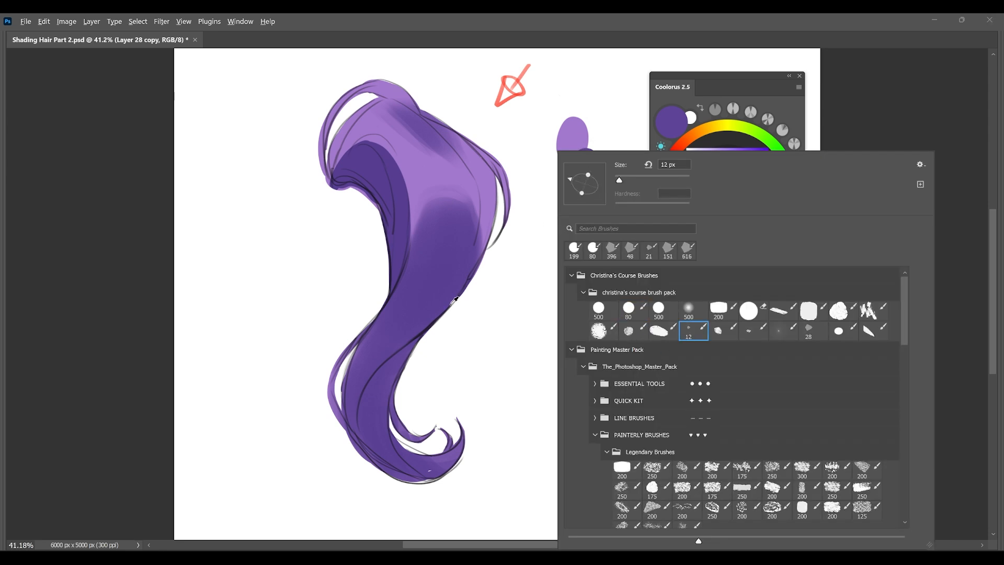
pyautogui.click(454, 300)
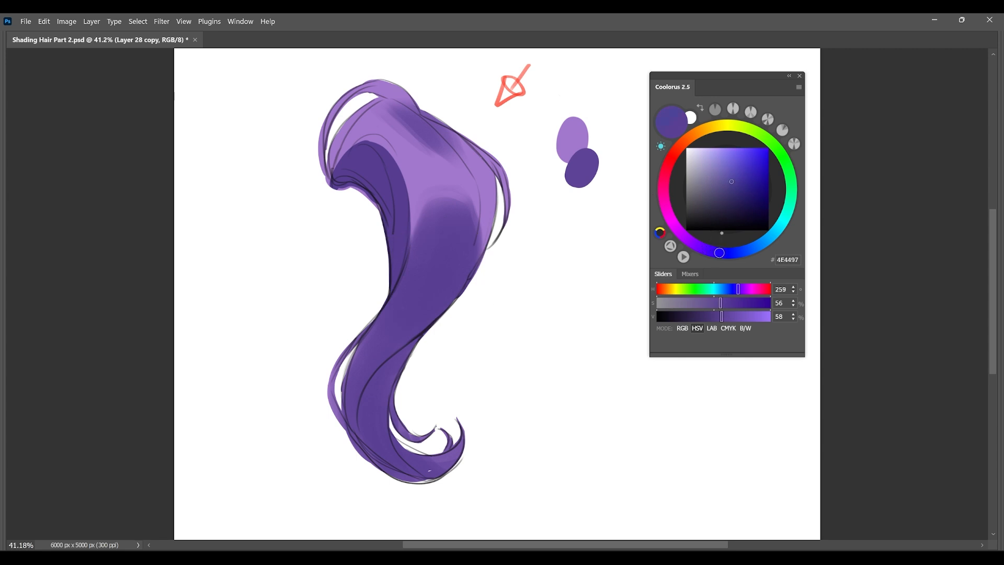
pyautogui.moveTo(732, 183); pyautogui.dragTo(730, 206)
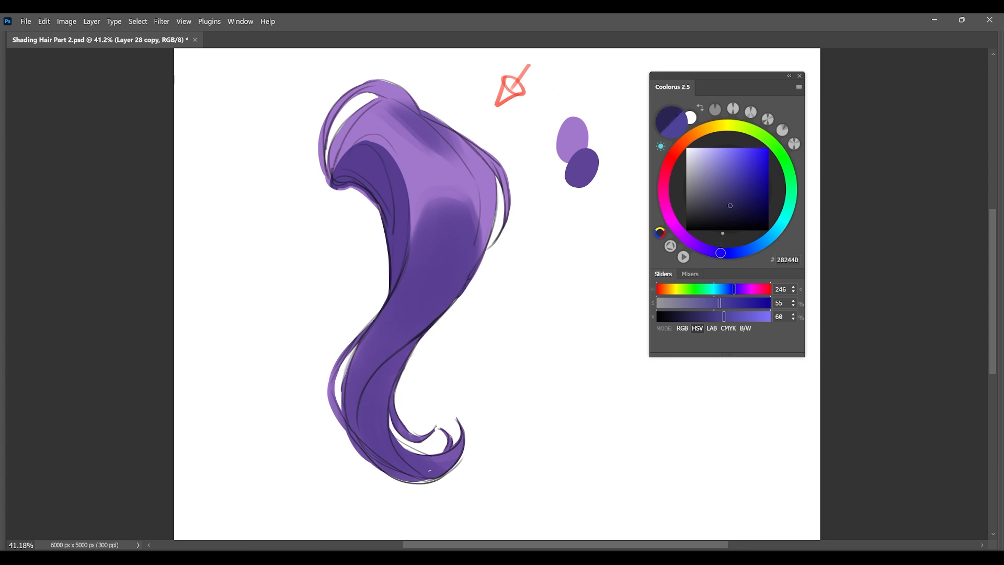
pyautogui.moveTo(362, 151)
pyautogui.mouseDown()
pyautogui.moveTo(341, 176)
pyautogui.moveTo(379, 194)
pyautogui.mouseUp()
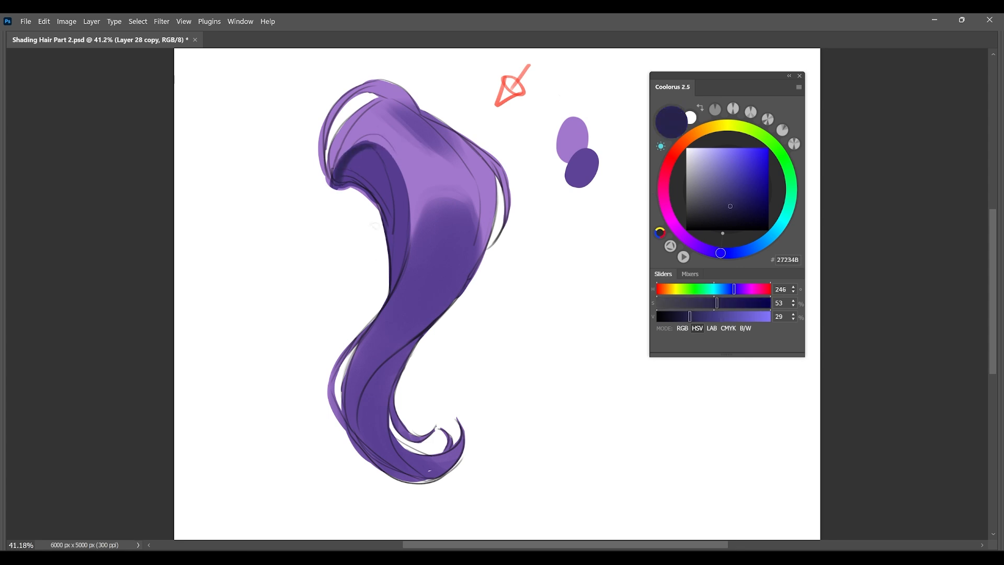
pyautogui.moveTo(400, 172)
pyautogui.mouseDown()
pyautogui.moveTo(400, 257)
pyautogui.moveTo(386, 298)
pyautogui.mouseUp()
pyautogui.hotkey('ctrl', 'z')
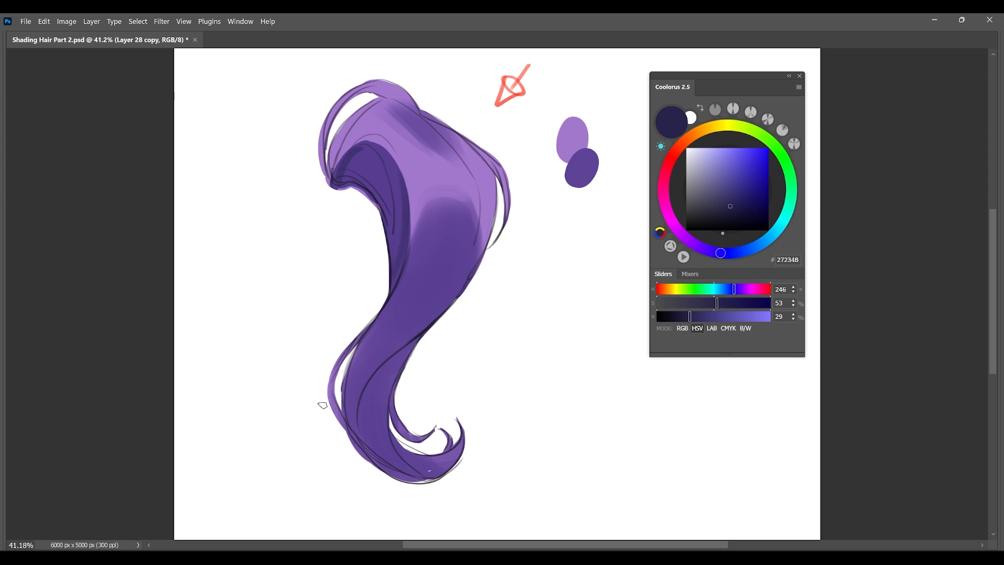
pyautogui.moveTo(402, 191); pyautogui.dragTo(391, 285)
pyautogui.moveTo(410, 223)
pyautogui.mouseDown()
pyautogui.moveTo(419, 208)
pyautogui.moveTo(395, 354)
pyautogui.mouseUp()
# Set the paint colour to 261846 and darken the body's edge beside the fold and the lock's right side.
pyautogui.scroll(-2, 403, 324)
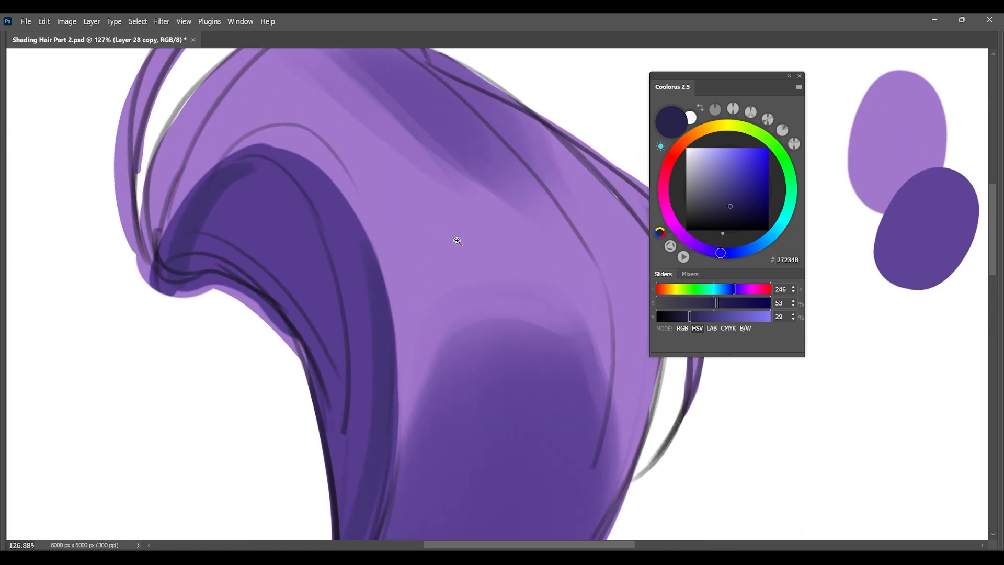
pyautogui.scroll(-2, 471, 249)
pyautogui.moveTo(484, 259); pyautogui.dragTo(474, 219)
pyautogui.keyDown('alt'); pyautogui.click(453, 195); pyautogui.keyUp('alt')
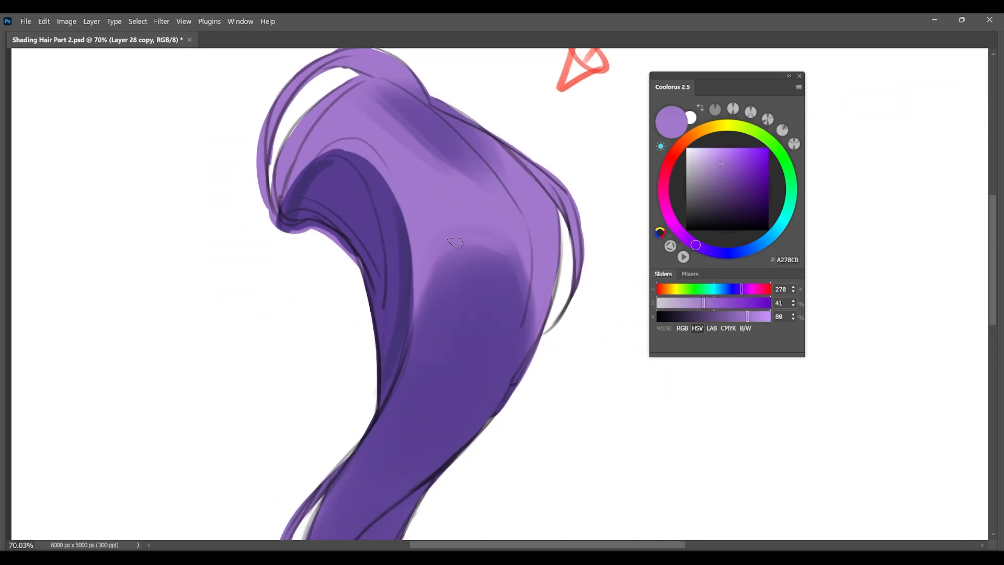
pyautogui.keyDown('alt'); pyautogui.click(486, 311); pyautogui.keyUp('alt')
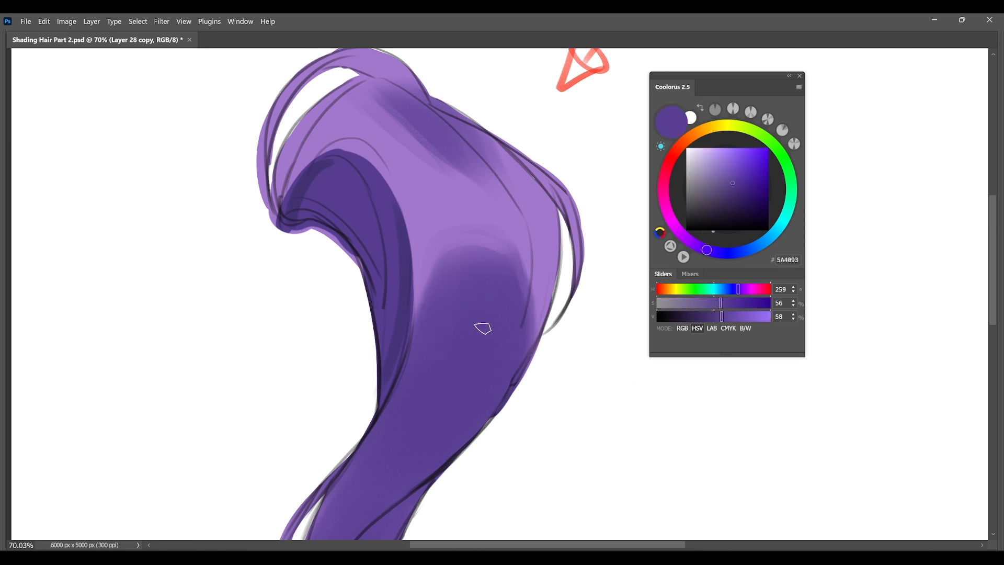
pyautogui.click(741, 208)
pyautogui.moveTo(434, 271); pyautogui.dragTo(380, 412)
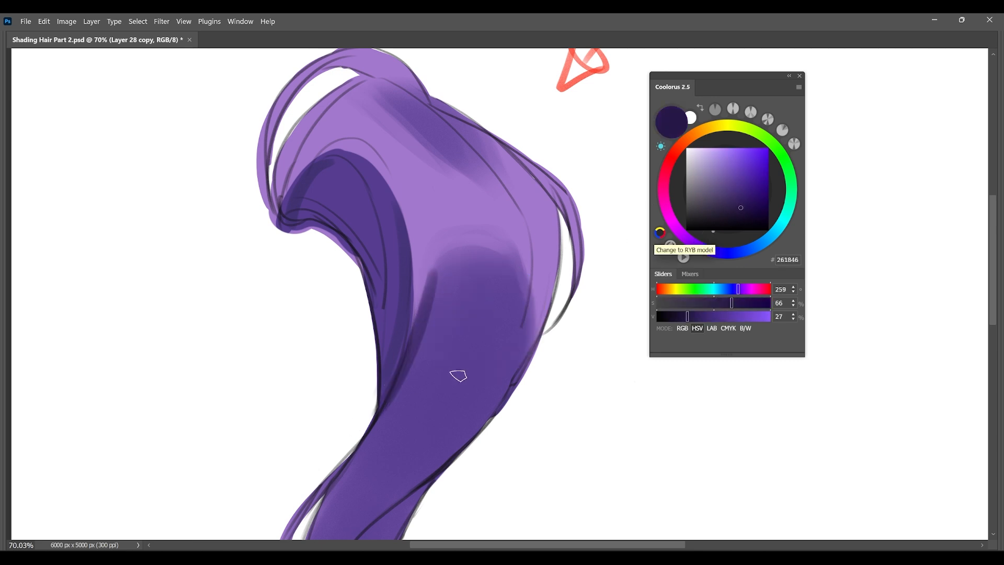
pyautogui.moveTo(478, 328); pyautogui.dragTo(480, 169)
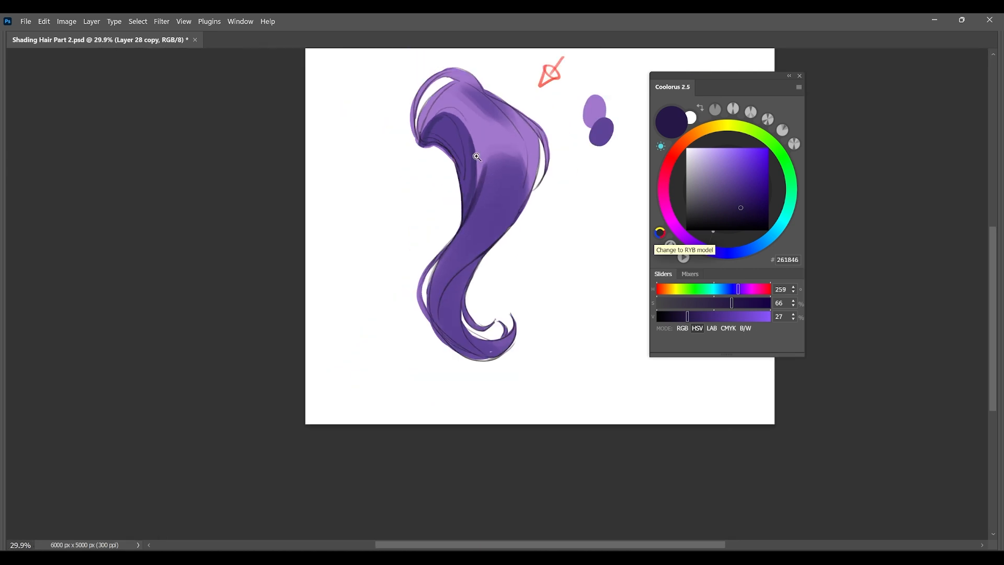
pyautogui.moveTo(485, 232); pyautogui.dragTo(472, 267)
pyautogui.moveTo(513, 193); pyautogui.dragTo(523, 197)
pyautogui.moveTo(523, 207); pyautogui.dragTo(489, 234)
# Shift the colour bluer to 21175D and deepen the hollow under the upper fold down its inner side.
pyautogui.moveTo(706, 250); pyautogui.dragTo(719, 253)
pyautogui.moveTo(381, 235); pyautogui.dragTo(389, 236)
pyautogui.moveTo(375, 170)
pyautogui.mouseDown()
pyautogui.moveTo(348, 197)
pyautogui.moveTo(365, 197)
pyautogui.moveTo(363, 181)
pyautogui.moveTo(379, 184)
pyautogui.moveTo(348, 199)
pyautogui.moveTo(384, 175)
pyautogui.moveTo(387, 201)
pyautogui.moveTo(369, 201)
pyautogui.moveTo(387, 224)
pyautogui.mouseUp()
pyautogui.hotkey('ctrl', 'z')
pyautogui.hotkey('ctrl', 'z')
pyautogui.moveTo(357, 189); pyautogui.dragTo(391, 237)
pyautogui.moveTo(370, 184); pyautogui.dragTo(391, 244)
pyautogui.moveTo(369, 181); pyautogui.dragTo(395, 264)
pyautogui.moveTo(369, 186)
pyautogui.mouseDown()
pyautogui.moveTo(379, 208)
pyautogui.moveTo(361, 182)
pyautogui.moveTo(387, 235)
pyautogui.moveTo(394, 216)
pyautogui.moveTo(379, 191)
pyautogui.moveTo(397, 283)
pyautogui.mouseUp()
pyautogui.moveTo(457, 347); pyautogui.dragTo(457, 366)
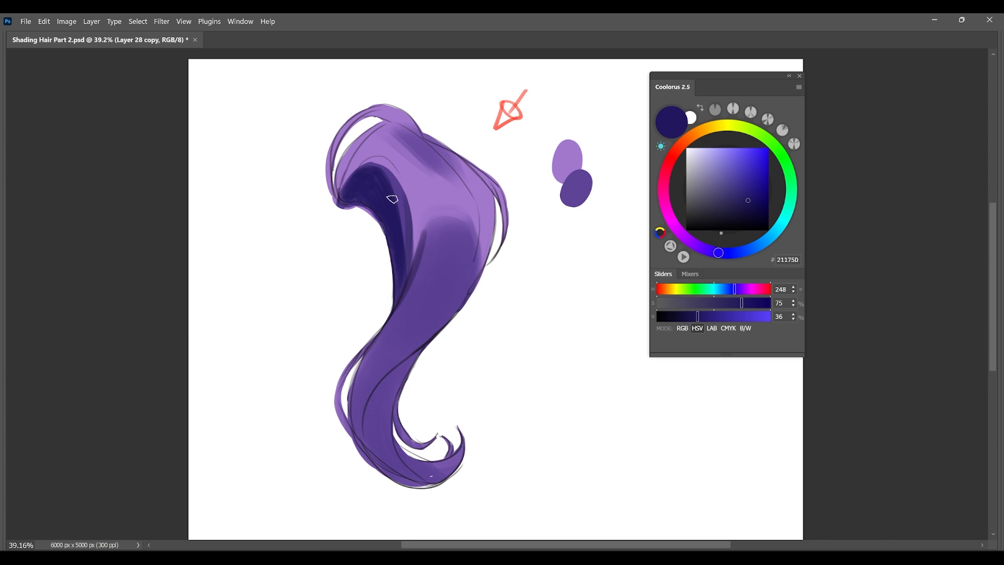
# Blend the shadow under the upper fold along its inner curve with sampled purples 2F216A and 2A1E66.
pyautogui.keyDown('alt'); pyautogui.click(387, 178); pyautogui.keyUp('alt')
pyautogui.moveTo(387, 178)
pyautogui.mouseDown()
pyautogui.moveTo(350, 184)
pyautogui.moveTo(392, 193)
pyautogui.moveTo(371, 175)
pyautogui.moveTo(405, 239)
pyautogui.mouseUp()
pyautogui.keyDown('alt'); pyautogui.click(387, 225); pyautogui.keyUp('alt')
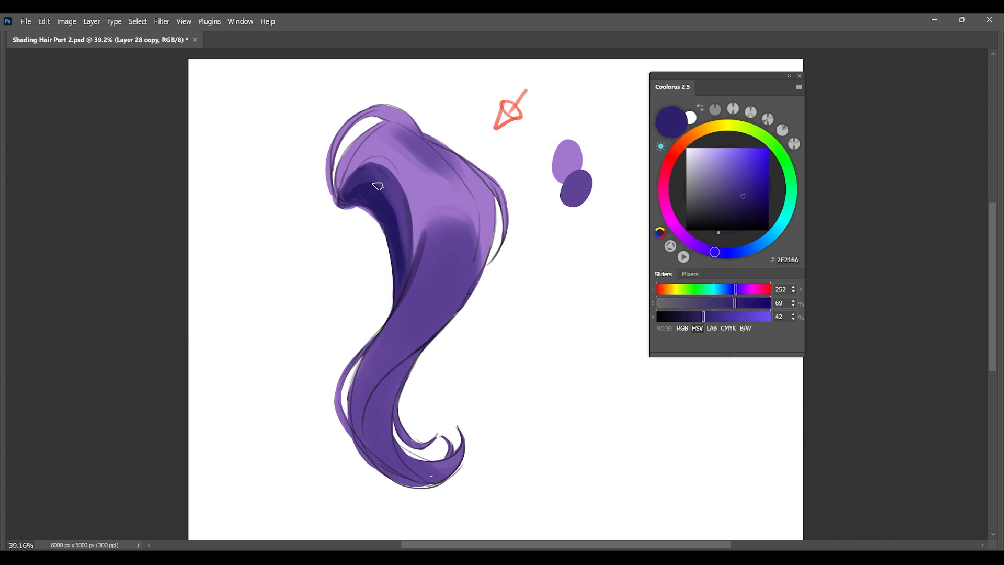
pyautogui.keyDown('alt'); pyautogui.click(403, 269); pyautogui.keyUp('alt')
pyautogui.moveTo(384, 187)
pyautogui.mouseDown()
pyautogui.moveTo(423, 295)
pyautogui.moveTo(429, 199)
pyautogui.moveTo(430, 231)
pyautogui.mouseUp()
pyautogui.keyDown('alt'); pyautogui.click(426, 204); pyautogui.keyUp('alt')
pyautogui.keyDown('alt'); pyautogui.click(394, 229); pyautogui.keyUp('alt')
pyautogui.moveTo(344, 205)
pyautogui.mouseDown()
pyautogui.moveTo(370, 210)
pyautogui.moveTo(393, 252)
pyautogui.mouseUp()
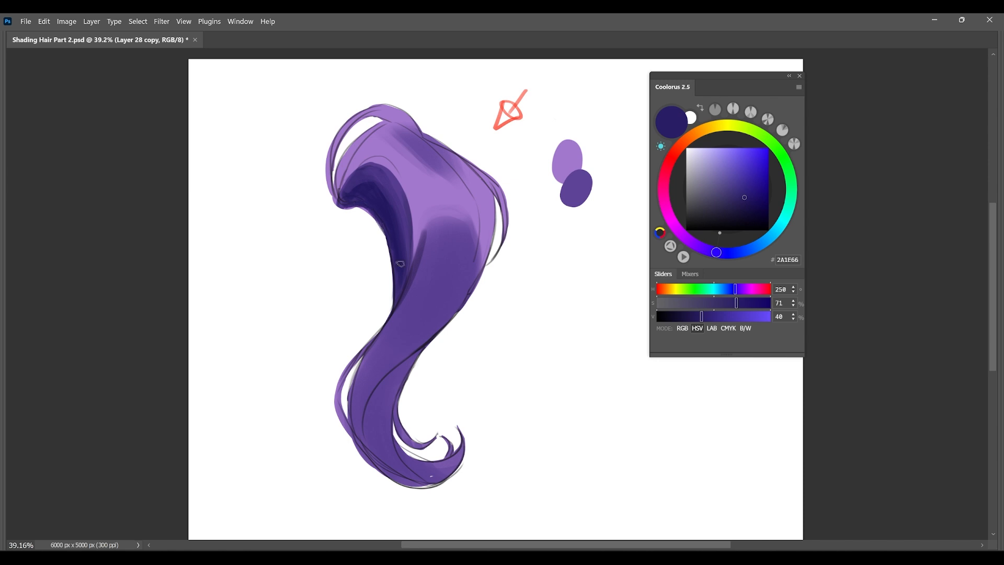
# Paint 2A1E66 shadow strands through the lock's lower bend and down the right side of its body.
pyautogui.moveTo(421, 350); pyautogui.dragTo(372, 395)
pyautogui.moveTo(402, 365)
pyautogui.mouseDown()
pyautogui.moveTo(370, 410)
pyautogui.moveTo(388, 380)
pyautogui.moveTo(368, 422)
pyautogui.moveTo(399, 377)
pyautogui.moveTo(368, 438)
pyautogui.moveTo(404, 368)
pyautogui.moveTo(375, 454)
pyautogui.mouseUp()
pyautogui.moveTo(392, 382); pyautogui.dragTo(369, 419)
pyautogui.moveTo(413, 362); pyautogui.dragTo(386, 455)
pyautogui.hotkey('ctrl', 'z')
pyautogui.hotkey('ctrl', 'z')
pyautogui.moveTo(405, 374); pyautogui.dragTo(389, 435)
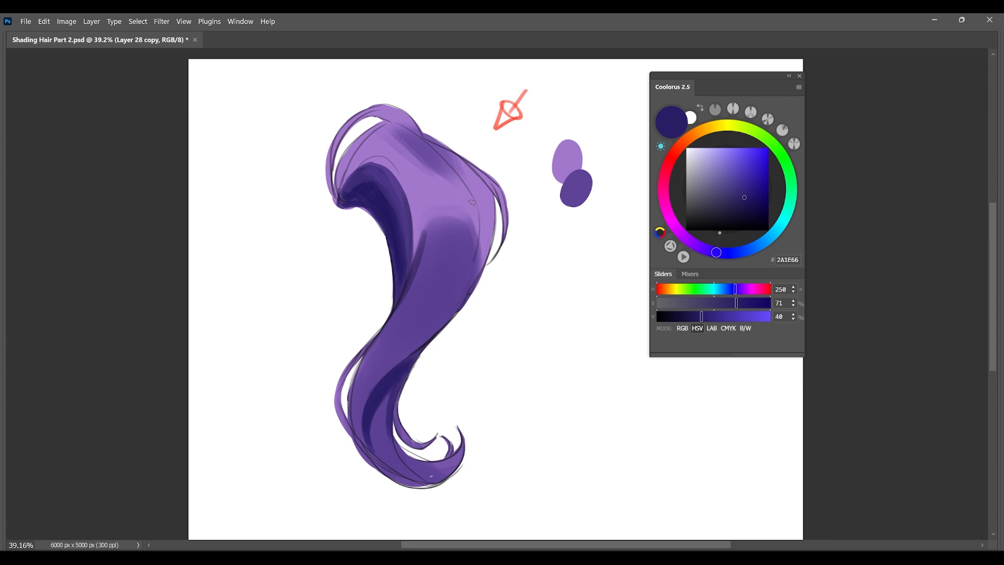
pyautogui.moveTo(478, 216); pyautogui.dragTo(468, 283)
pyautogui.moveTo(518, 327); pyautogui.dragTo(527, 307)
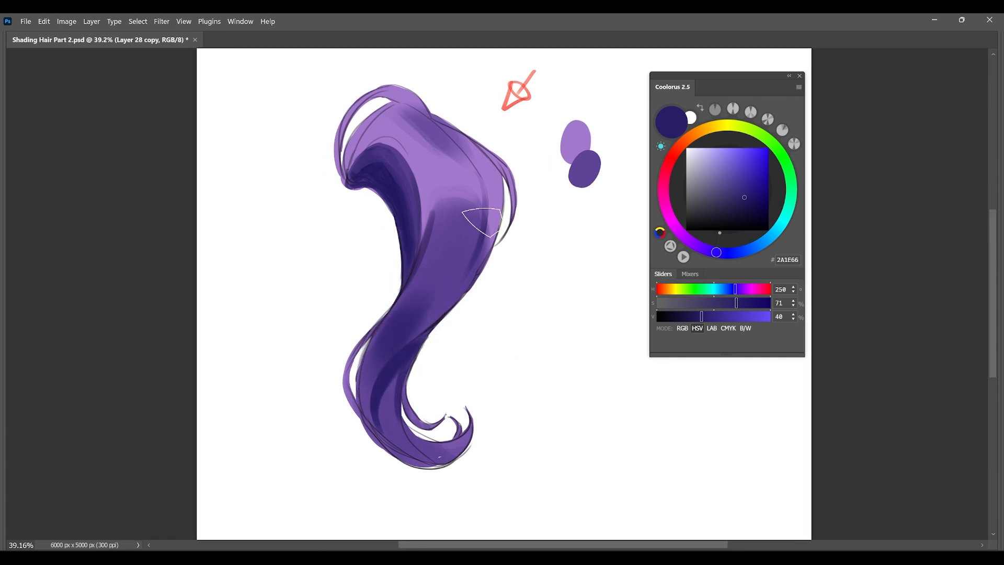
# Soften the shading at the lock's narrow twist with 573E91 and deepen the strands below it with 2B1F67.
pyautogui.keyDown('alt'); pyautogui.click(400, 314); pyautogui.keyUp('alt')
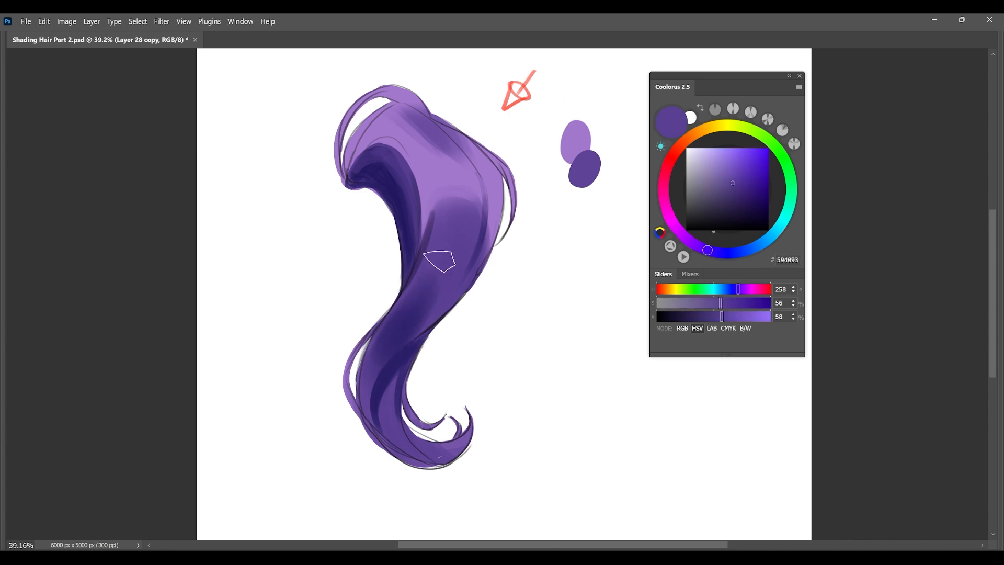
pyautogui.keyDown('alt'); pyautogui.click(451, 255); pyautogui.keyUp('alt')
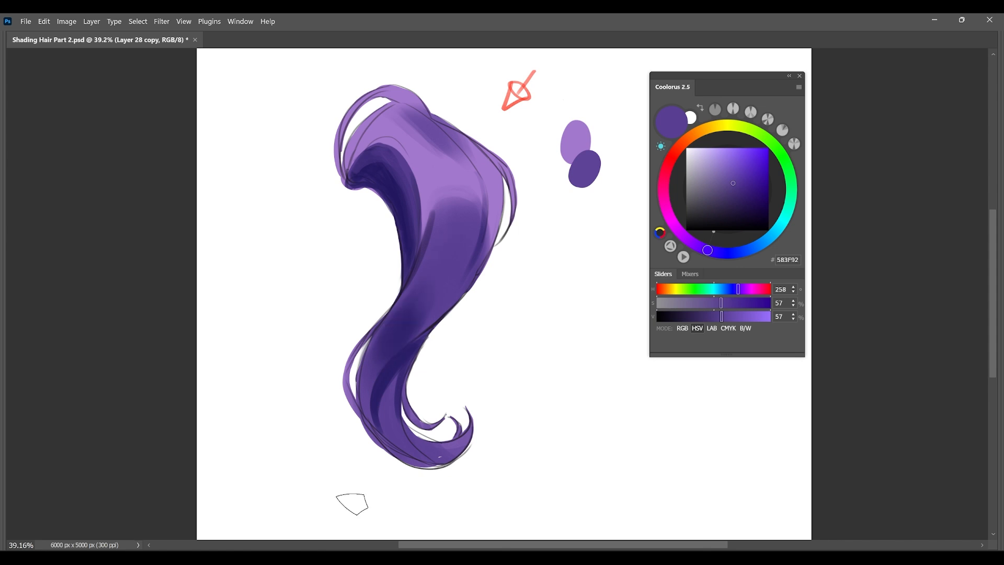
pyautogui.keyDown('alt'); pyautogui.click(454, 245); pyautogui.keyUp('alt')
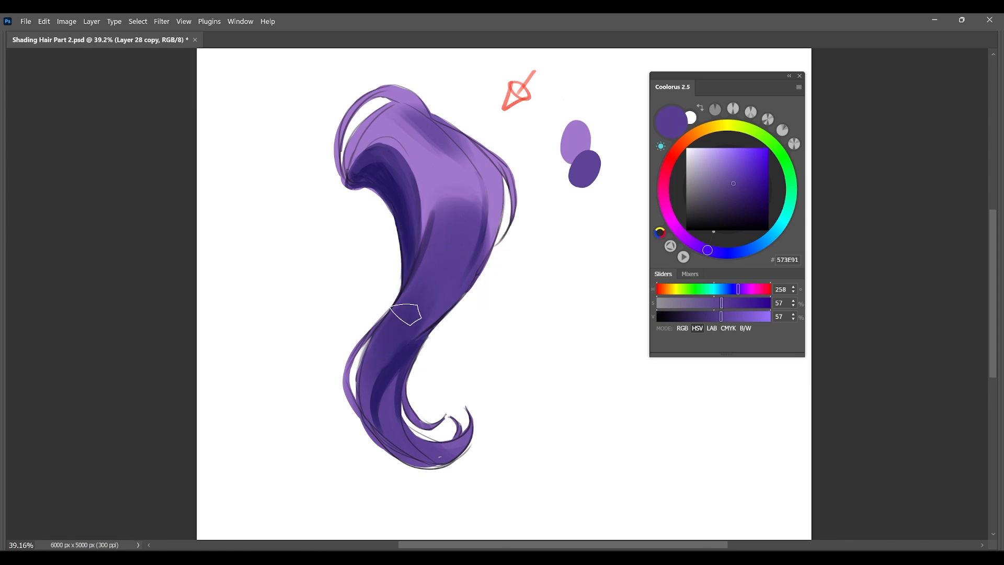
pyautogui.keyDown('alt'); pyautogui.click(404, 350); pyautogui.keyUp('alt')
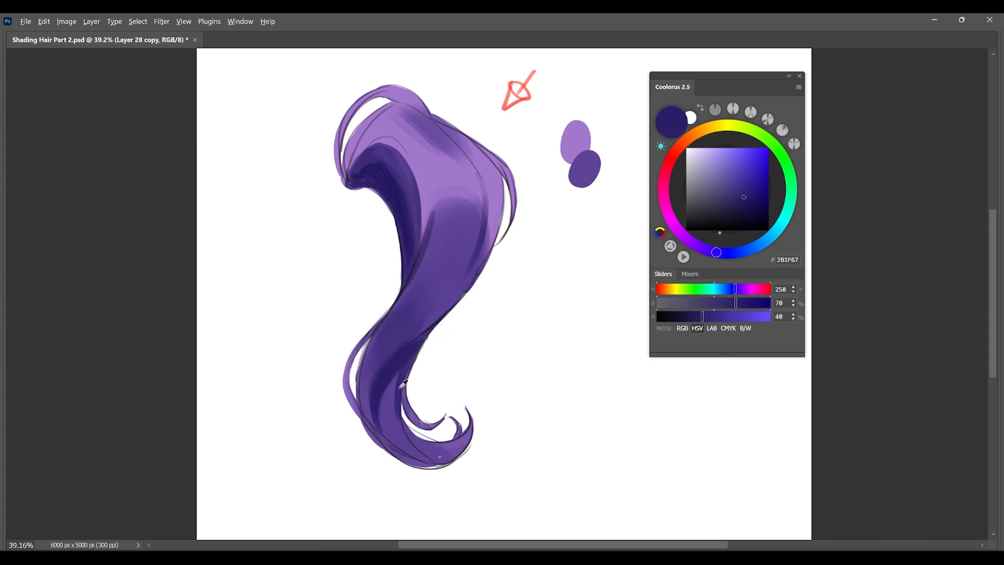
pyautogui.moveTo(400, 370)
pyautogui.mouseDown()
pyautogui.moveTo(393, 435)
pyautogui.moveTo(405, 450)
pyautogui.mouseUp()
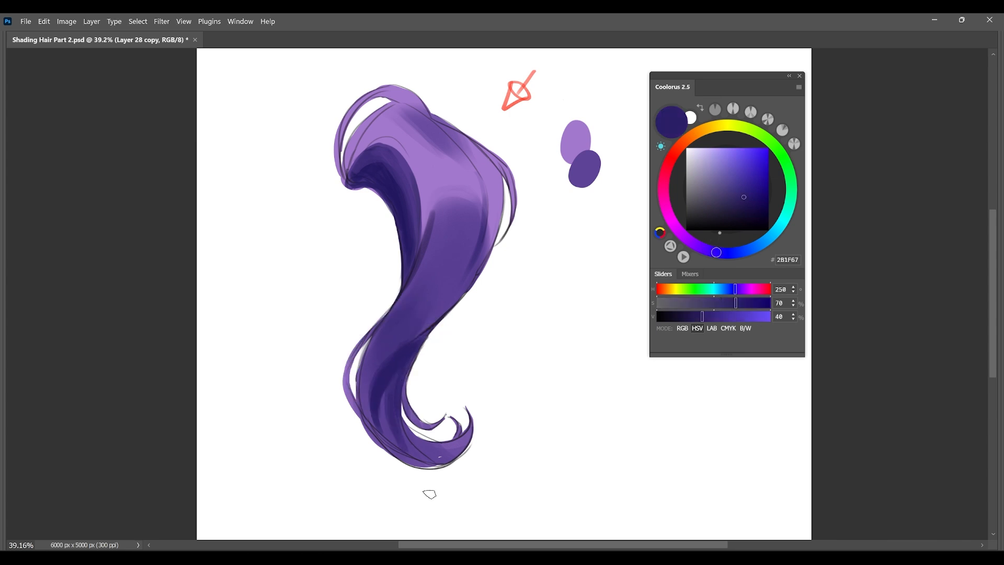
# Paint strand strokes in 674A9D over the top of the upper fold and down its right side.
pyautogui.keyDown('alt'); pyautogui.click(444, 183); pyautogui.keyUp('alt')
pyautogui.moveTo(393, 134); pyautogui.dragTo(353, 156)
pyautogui.moveTo(398, 104); pyautogui.dragTo(349, 163)
pyautogui.moveTo(423, 134)
pyautogui.mouseDown()
pyautogui.moveTo(461, 185)
pyautogui.moveTo(443, 155)
pyautogui.moveTo(456, 145)
pyautogui.moveTo(475, 195)
pyautogui.moveTo(446, 143)
pyautogui.moveTo(477, 177)
pyautogui.mouseUp()
pyautogui.keyDown('alt'); pyautogui.click(456, 153); pyautogui.keyUp('alt')
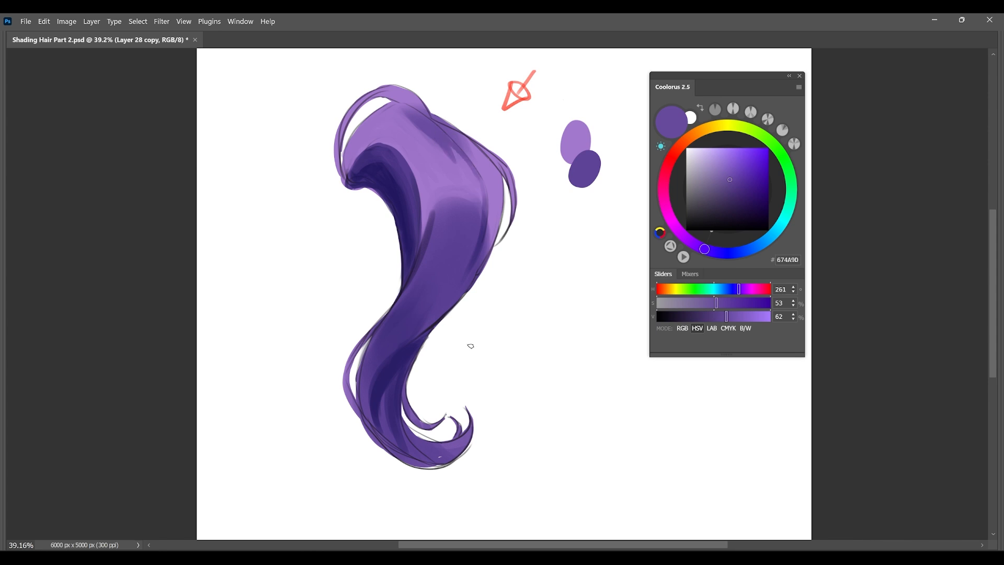
# Add 5A4094 strokes beside the fold's inner shadow and along the fold's outer left edge.
pyautogui.keyDown('alt'); pyautogui.click(442, 179); pyautogui.keyUp('alt')
pyautogui.moveTo(418, 155); pyautogui.dragTo(430, 217)
pyautogui.moveTo(434, 176); pyautogui.dragTo(429, 211)
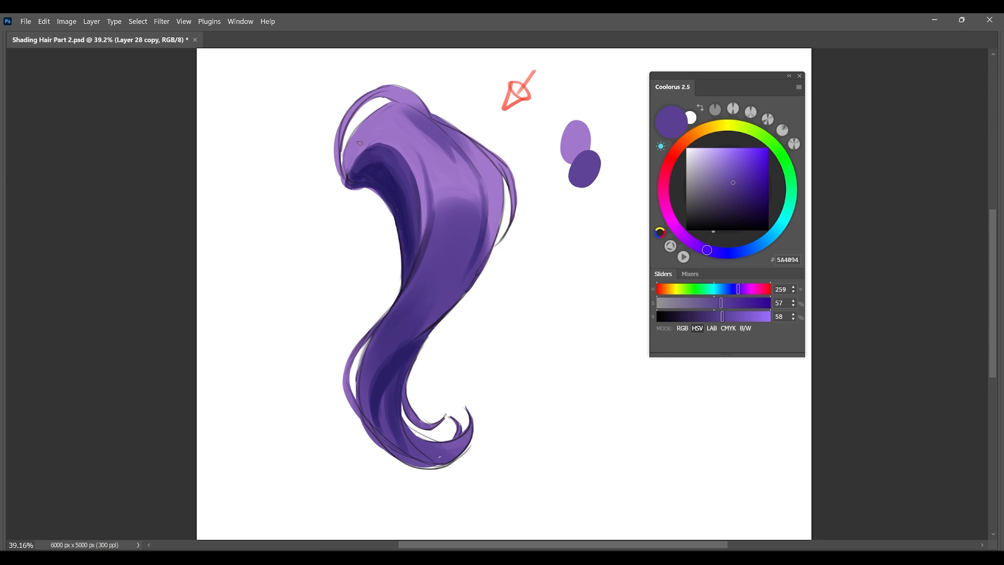
pyautogui.moveTo(349, 156); pyautogui.dragTo(370, 125)
# Try darkening the upper fold's outer edge with a larger brush in 261A61.
pyautogui.press('alt')
pyautogui.press('alt')
pyautogui.keyDown('alt'); pyautogui.rightClick(392, 180); pyautogui.keyUp('alt')
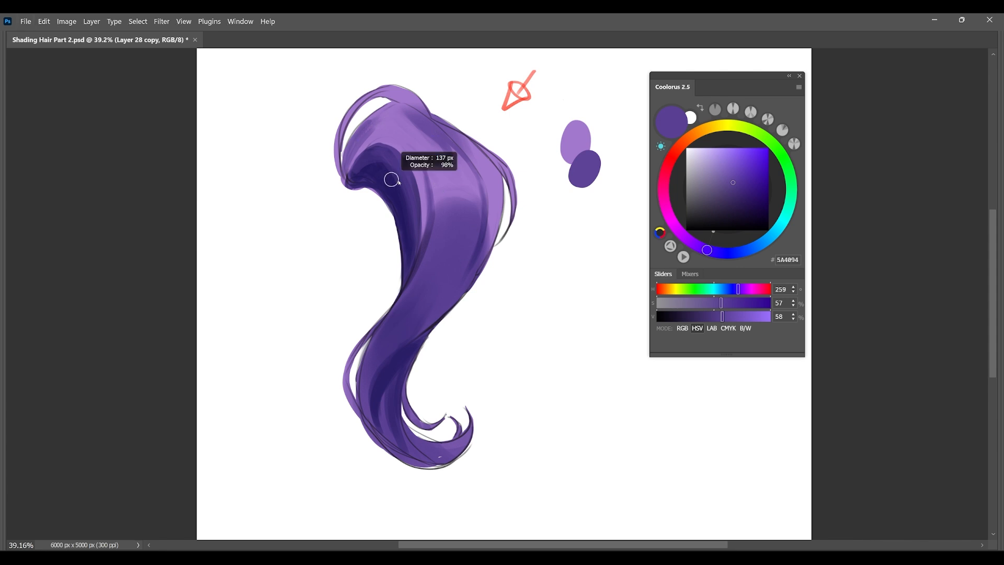
pyautogui.keyDown('alt'); pyautogui.click(373, 170); pyautogui.keyUp('alt')
pyautogui.keyDown('alt'); pyautogui.rightClick(353, 148); pyautogui.keyUp('alt')
pyautogui.moveTo(351, 170); pyautogui.dragTo(386, 111)
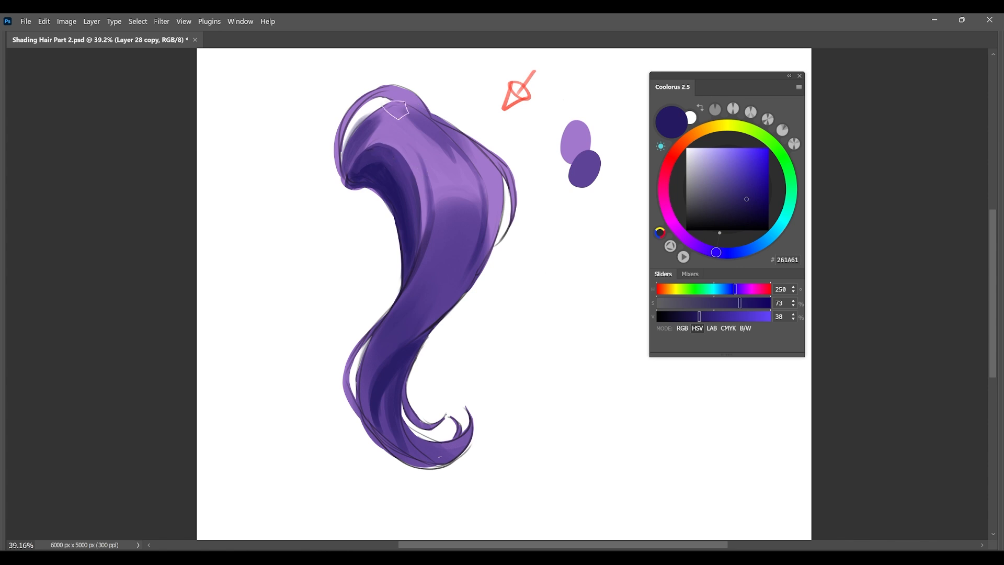
pyautogui.hotkey('ctrl', 'z')
# Darken the upper fold's outer edge and the loose strands above and beside it with 3F2D79.
pyautogui.keyDown('alt'); pyautogui.click(365, 153); pyautogui.keyUp('alt')
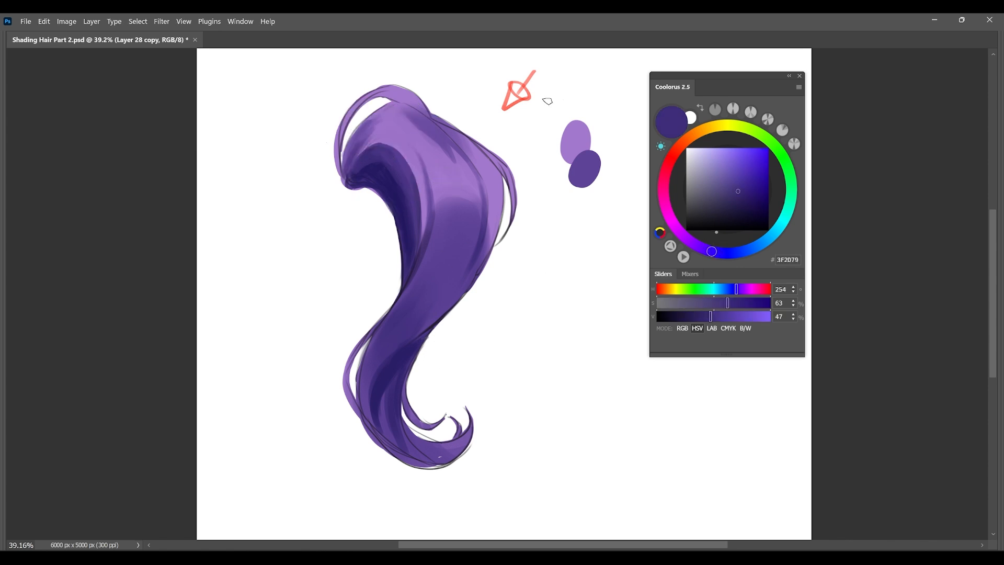
pyautogui.moveTo(349, 157)
pyautogui.mouseDown()
pyautogui.moveTo(373, 117)
pyautogui.moveTo(400, 114)
pyautogui.mouseUp()
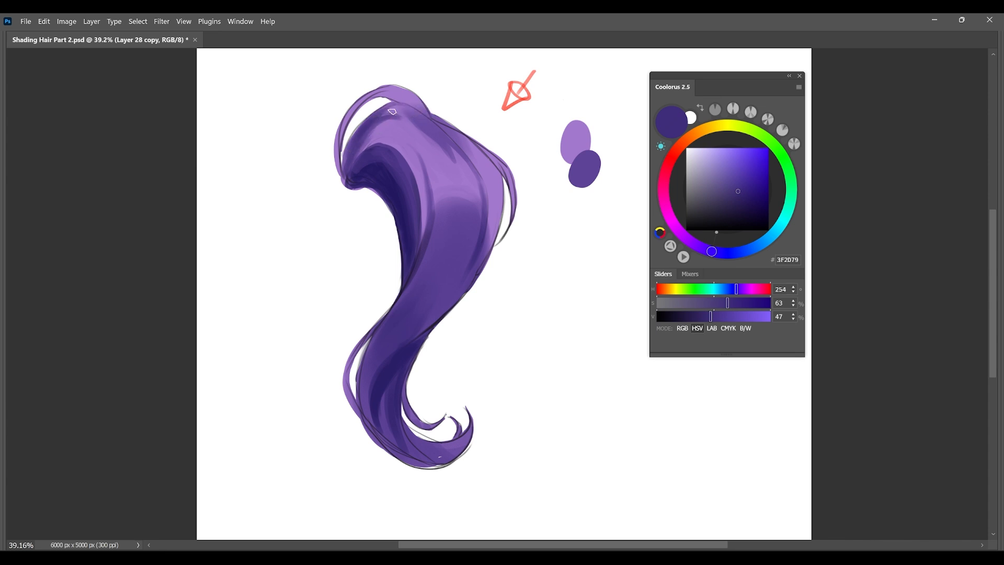
pyautogui.moveTo(375, 97)
pyautogui.mouseDown()
pyautogui.moveTo(403, 91)
pyautogui.moveTo(388, 94)
pyautogui.moveTo(412, 104)
pyautogui.moveTo(396, 91)
pyautogui.moveTo(377, 97)
pyautogui.moveTo(406, 102)
pyautogui.moveTo(402, 93)
pyautogui.moveTo(421, 105)
pyautogui.moveTo(362, 98)
pyautogui.moveTo(376, 95)
pyautogui.moveTo(329, 180)
pyautogui.moveTo(401, 100)
pyautogui.moveTo(411, 105)
pyautogui.moveTo(398, 102)
pyautogui.moveTo(432, 125)
pyautogui.mouseUp()
pyautogui.hotkey('ctrl', 'z')
pyautogui.hotkey('ctrl', 'z')
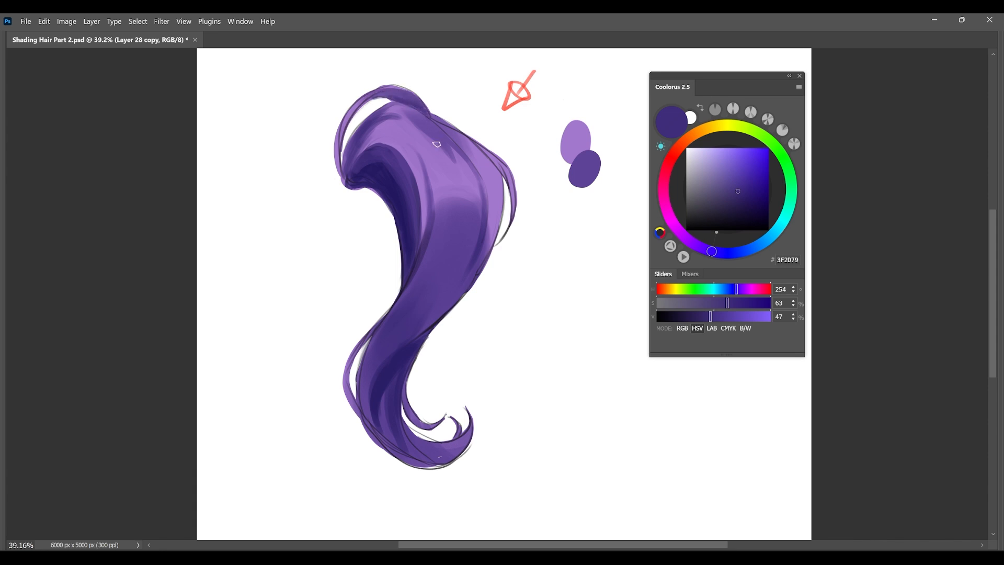
pyautogui.moveTo(485, 152); pyautogui.dragTo(501, 171)
# Paint a thin loose strand in medium purple curving off the lower right side of the lock's body.
pyautogui.moveTo(491, 241); pyautogui.dragTo(447, 308)
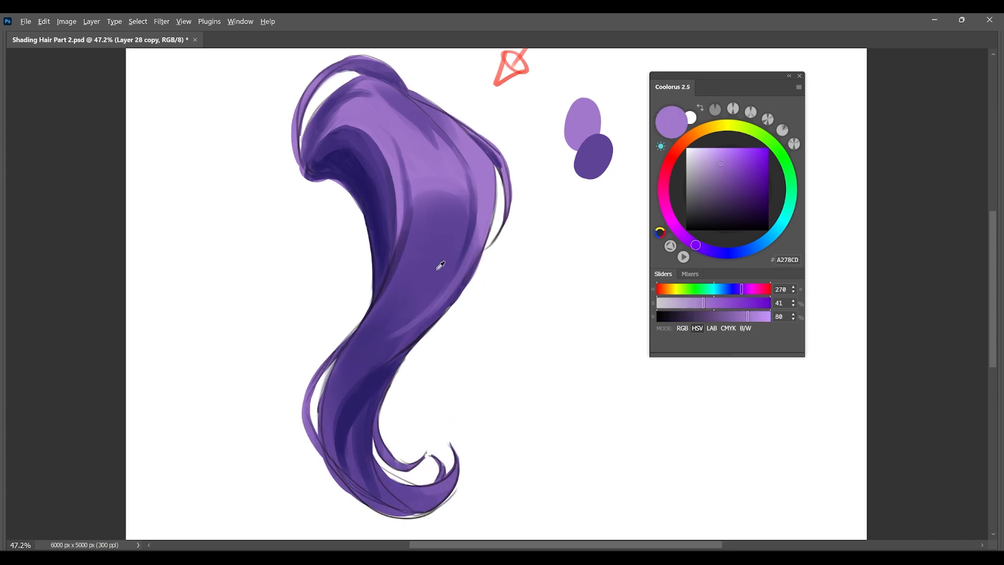
pyautogui.keyDown('alt'); pyautogui.click(464, 253); pyautogui.keyUp('alt')
pyautogui.moveTo(479, 277); pyautogui.dragTo(403, 349)
pyautogui.hotkey('ctrl', 'z')
pyautogui.moveTo(480, 256); pyautogui.dragTo(427, 338)
pyautogui.moveTo(474, 273)
pyautogui.mouseDown()
pyautogui.moveTo(464, 308)
pyautogui.moveTo(467, 297)
pyautogui.mouseUp()
pyautogui.moveTo(479, 266)
pyautogui.mouseDown()
pyautogui.moveTo(471, 301)
pyautogui.moveTo(417, 343)
pyautogui.mouseUp()
pyautogui.moveTo(459, 299)
pyautogui.mouseDown()
pyautogui.moveTo(408, 347)
pyautogui.moveTo(435, 325)
pyautogui.mouseUp()
pyautogui.moveTo(475, 264); pyautogui.dragTo(438, 322)
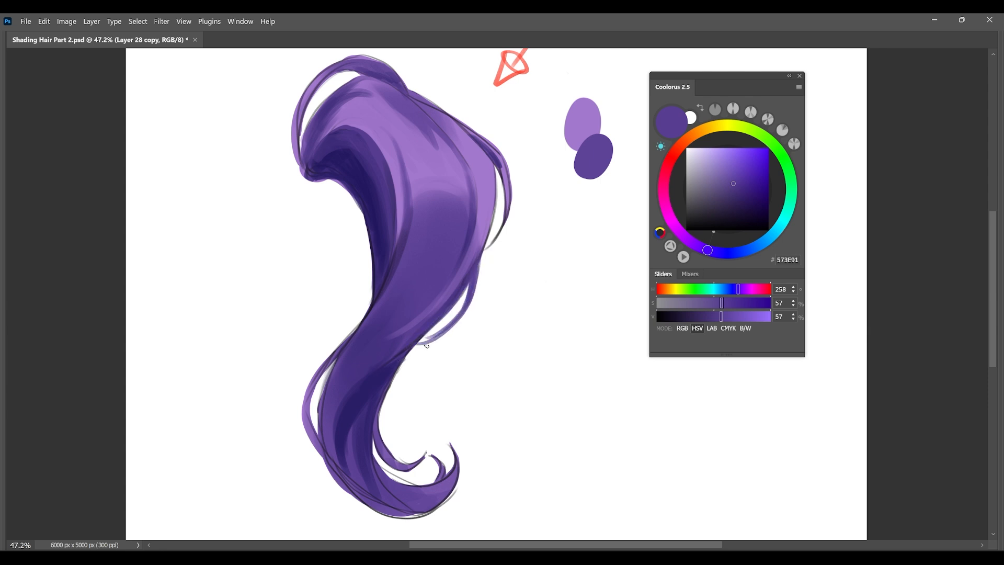
# Extend the tapered end of the loose strand at the body's upper right using sampled darker purples.
pyautogui.moveTo(361, 324)
pyautogui.mouseDown()
pyautogui.moveTo(304, 408)
pyautogui.moveTo(315, 373)
pyautogui.moveTo(306, 421)
pyautogui.moveTo(343, 361)
pyautogui.mouseUp()
pyautogui.hotkey('ctrl', 'z')
pyautogui.keyDown('alt'); pyautogui.click(332, 390); pyautogui.keyUp('alt')
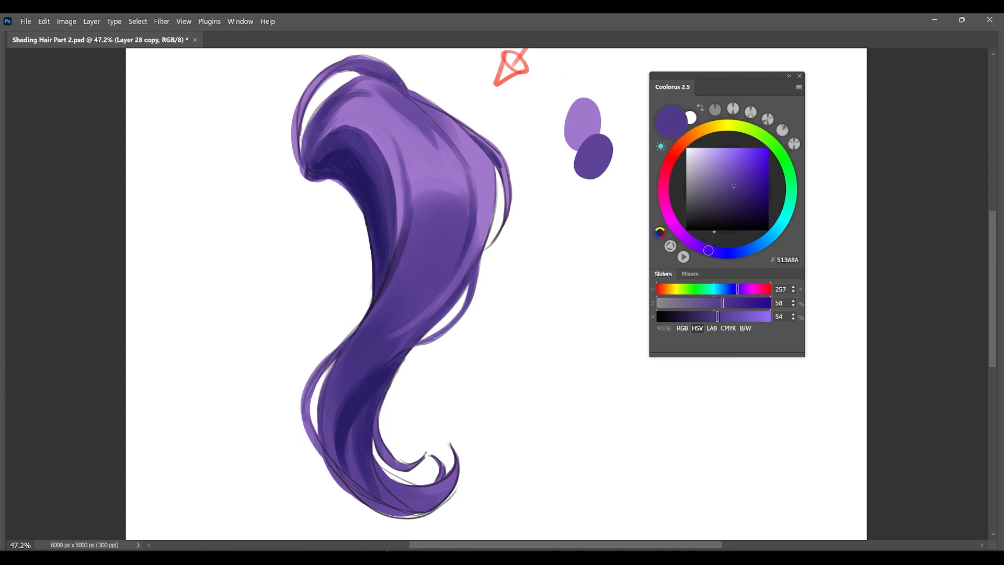
pyautogui.keyDown('alt'); pyautogui.click(490, 179); pyautogui.keyUp('alt')
pyautogui.keyDown('alt'); pyautogui.click(496, 158); pyautogui.keyUp('alt')
pyautogui.moveTo(502, 168); pyautogui.dragTo(497, 229)
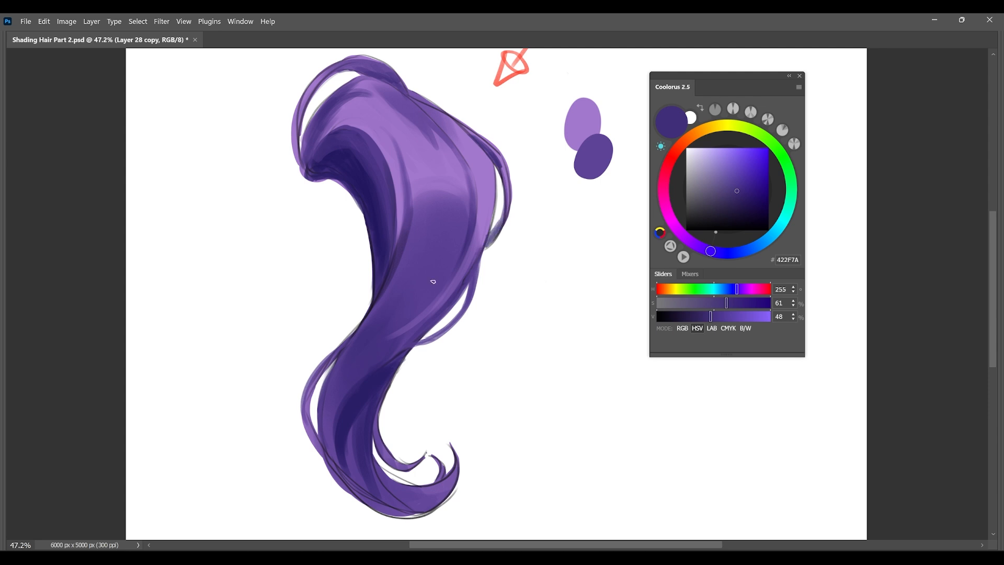
# Choose the 80 px round course brush and paint a 422F7A swatch overlapping the shadow swatch.
pyautogui.rightClick(575, 267)
pyautogui.click(654, 313)
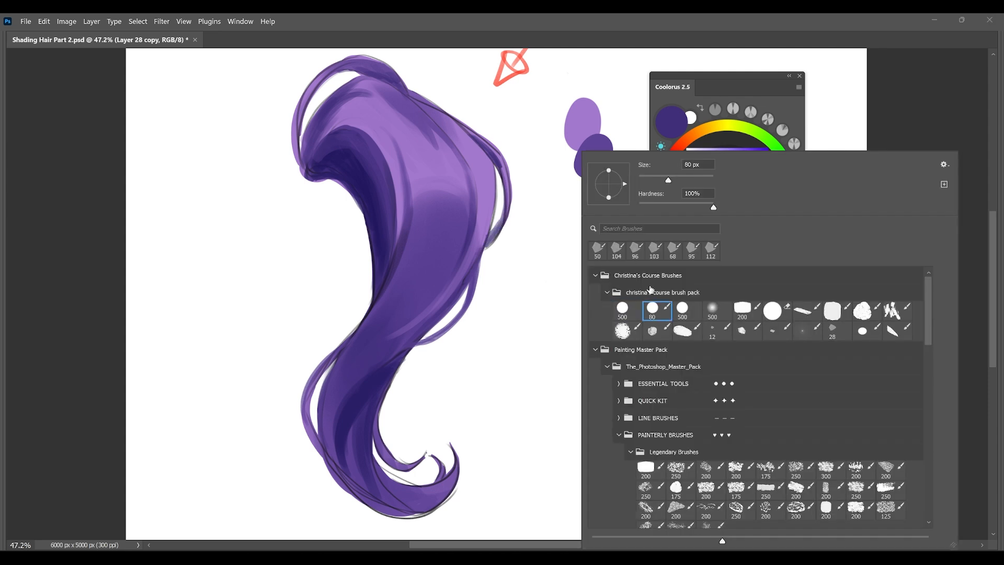
pyautogui.click(529, 241)
pyautogui.moveTo(606, 179)
pyautogui.mouseDown()
pyautogui.moveTo(590, 204)
pyautogui.moveTo(611, 175)
pyautogui.moveTo(603, 191)
pyautogui.mouseUp()
pyautogui.hotkey('ctrl', 'z')
pyautogui.keyDown('alt'); pyautogui.rightClick(606, 182); pyautogui.keyUp('alt')
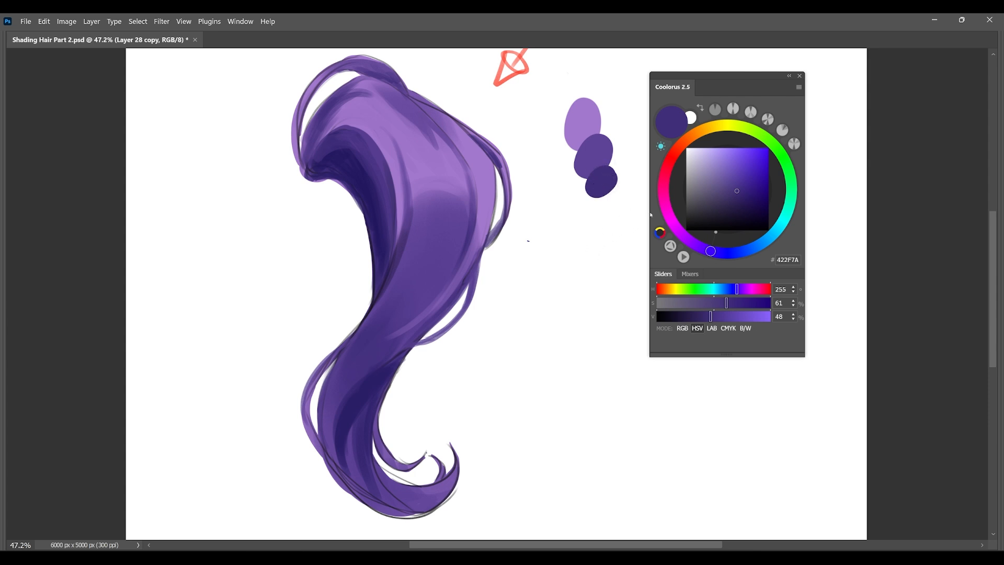
# Shade the curled tip and its small inner strands with 281C64.
pyautogui.moveTo(605, 262); pyautogui.dragTo(602, 270)
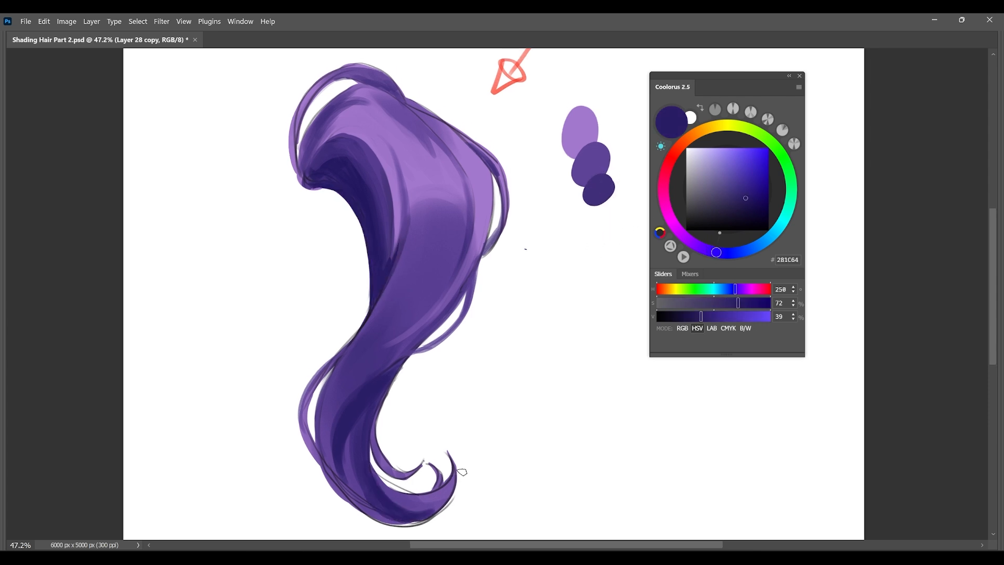
pyautogui.moveTo(459, 468); pyautogui.dragTo(495, 358)
pyautogui.moveTo(458, 387); pyautogui.dragTo(502, 299)
pyautogui.moveTo(490, 343)
pyautogui.mouseDown()
pyautogui.moveTo(485, 301)
pyautogui.moveTo(494, 343)
pyautogui.moveTo(505, 335)
pyautogui.moveTo(484, 348)
pyautogui.moveTo(514, 315)
pyautogui.mouseUp()
pyautogui.hotkey('ctrl', 'z')
pyautogui.moveTo(426, 356); pyautogui.dragTo(509, 320)
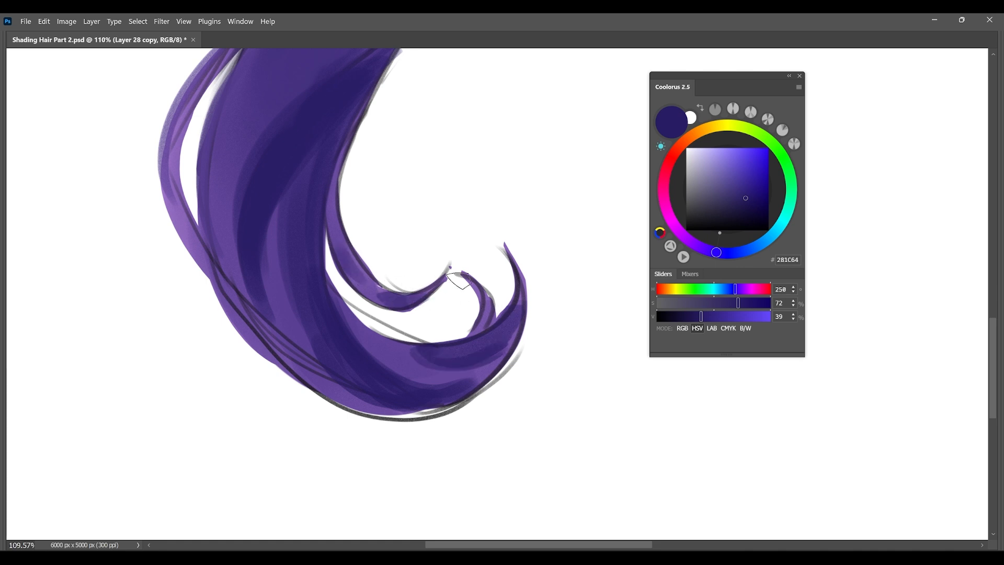
# Darken the underside of the curl and the lock's lower left edge with 281C64.
pyautogui.moveTo(502, 357); pyautogui.dragTo(449, 397)
pyautogui.moveTo(329, 383); pyautogui.dragTo(392, 409)
pyautogui.moveTo(267, 324); pyautogui.dragTo(342, 399)
pyautogui.moveTo(220, 266); pyautogui.dragTo(298, 364)
pyautogui.moveTo(224, 298); pyautogui.dragTo(285, 367)
pyautogui.moveTo(463, 297); pyautogui.dragTo(430, 298)
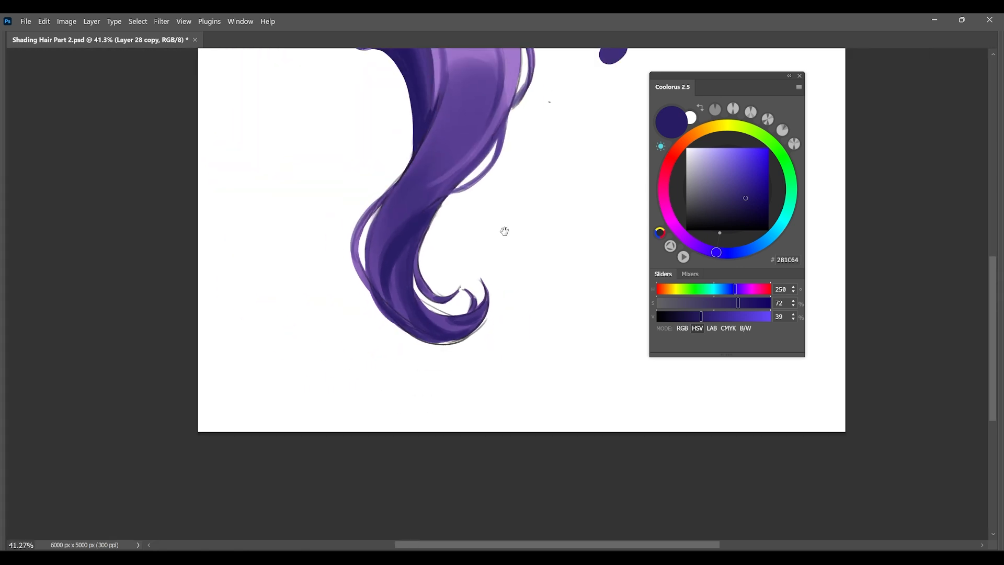
pyautogui.moveTo(505, 230); pyautogui.dragTo(486, 317)
pyautogui.moveTo(426, 355); pyautogui.dragTo(454, 349)
pyautogui.moveTo(401, 407)
pyautogui.mouseDown()
pyautogui.moveTo(472, 383)
pyautogui.moveTo(514, 322)
pyautogui.mouseUp()
pyautogui.moveTo(510, 361); pyautogui.dragTo(484, 365)
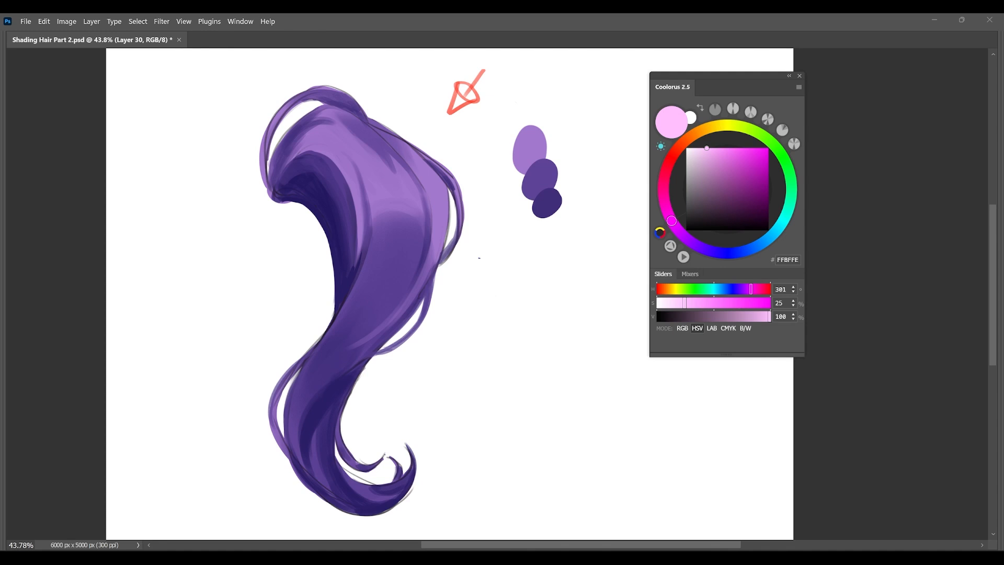
# Try light pink FFBAFE highlight patches across the lock's upper body and check their value in the greyscale proof view.
pyautogui.click(729, 148)
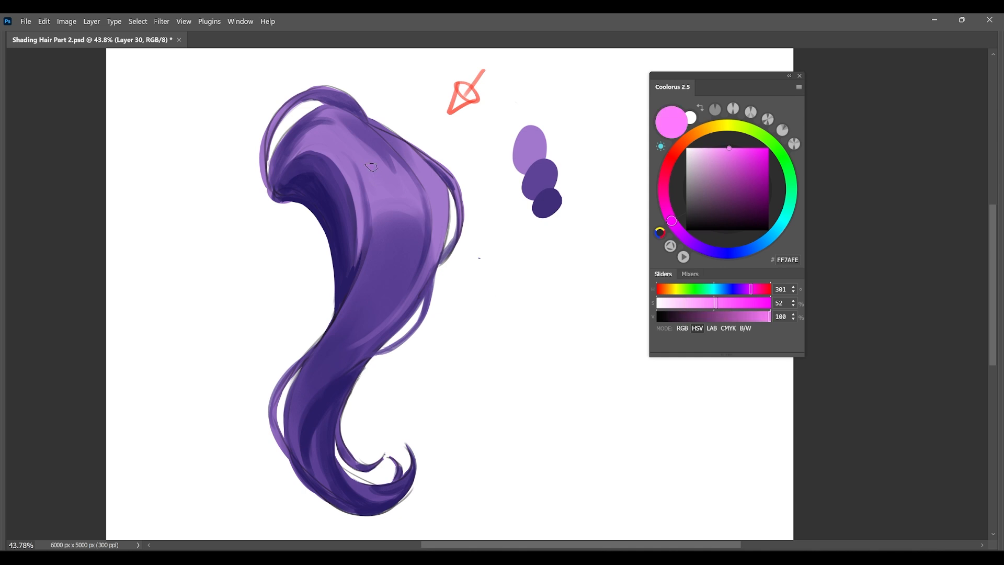
pyautogui.click(709, 148)
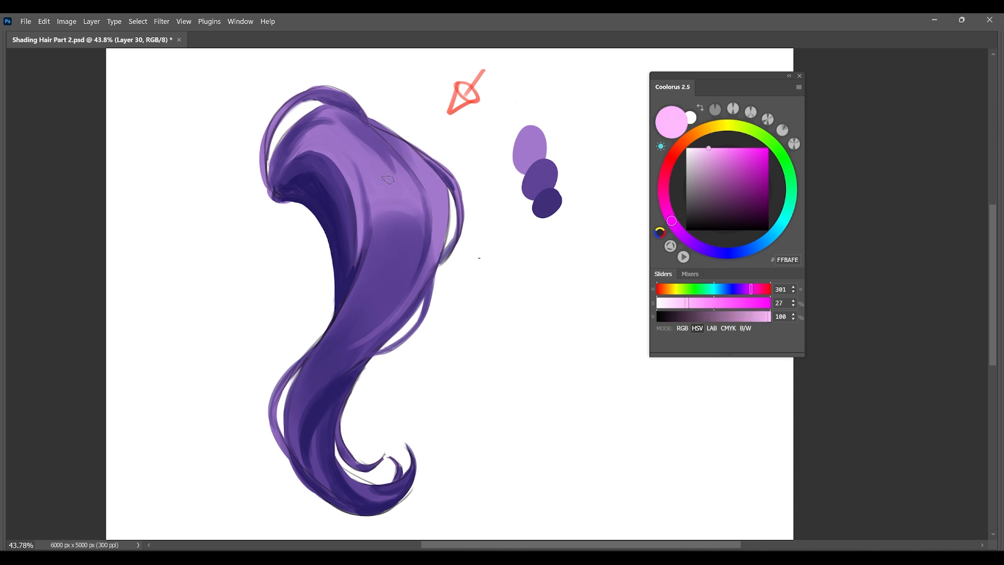
pyautogui.hotkey('ctrl', 'y')
pyautogui.moveTo(375, 173); pyautogui.dragTo(411, 193)
pyautogui.moveTo(424, 172); pyautogui.dragTo(433, 194)
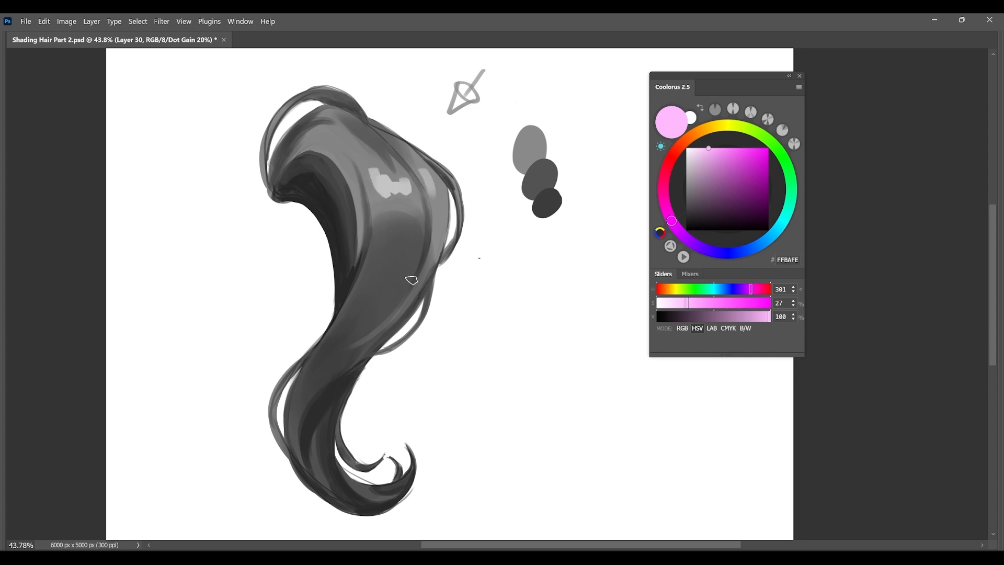
pyautogui.hotkey('ctrl', 'y')
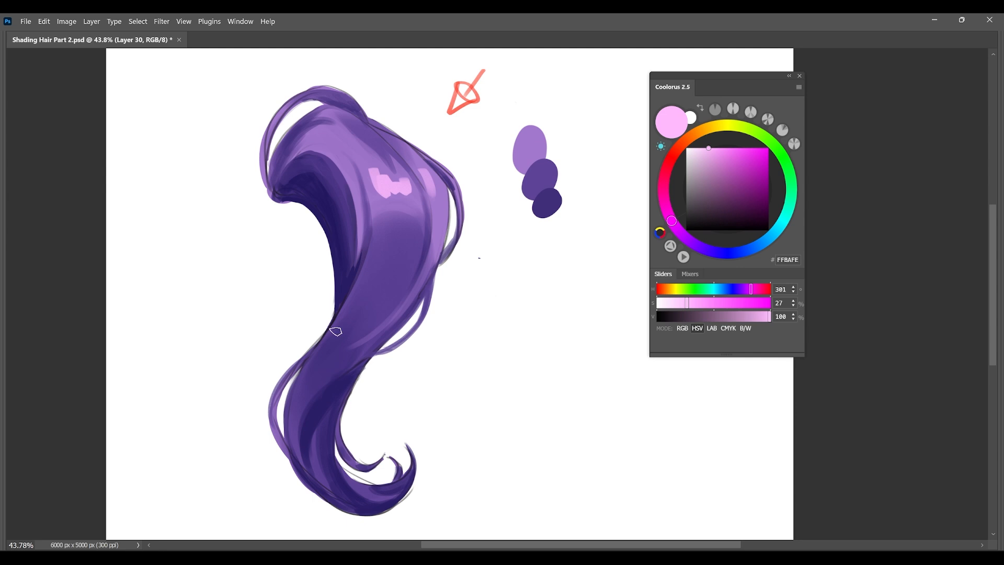
pyautogui.hotkey('ctrl', 'z')
pyautogui.hotkey('ctrl', 'z')
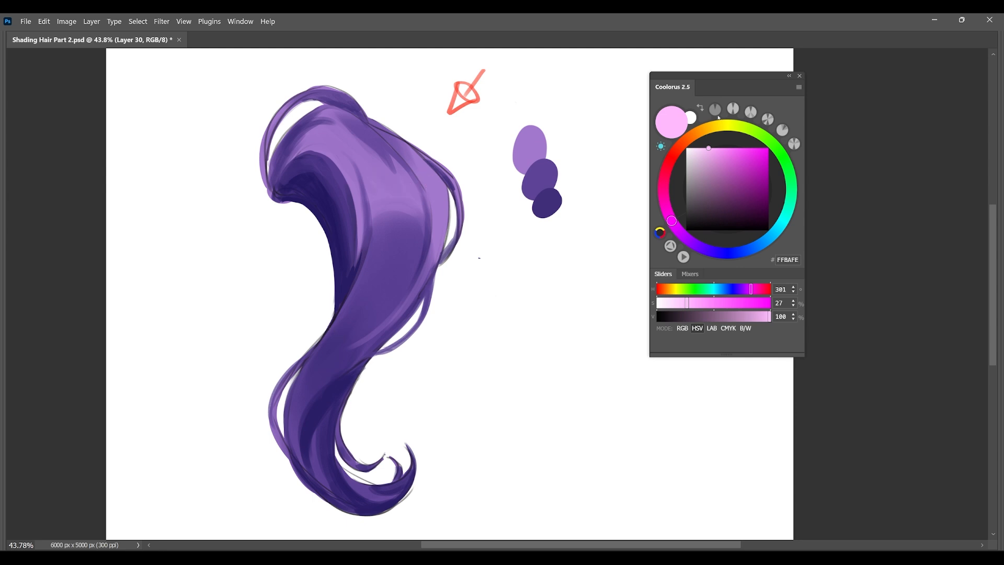
# Try pale yellow EBDD86 highlight patches across the lock's upper body.
pyautogui.click(719, 120)
pyautogui.moveTo(721, 157); pyautogui.dragTo(722, 154)
pyautogui.moveTo(371, 173); pyautogui.dragTo(434, 193)
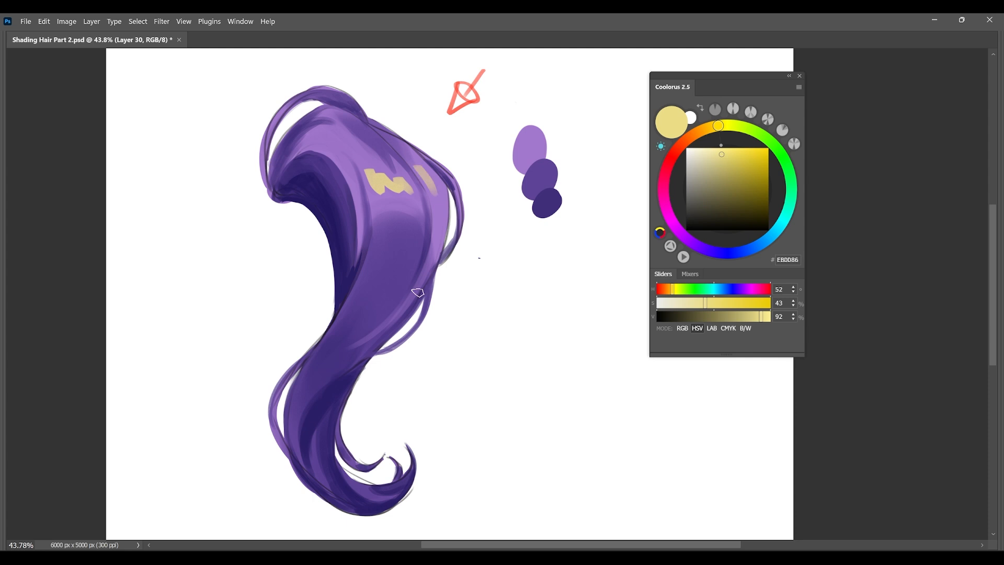
pyautogui.hotkey('ctrl', 'z')
pyautogui.hotkey('ctrl', 'z')
# Try light orange FFBA80 highlight patches across the lock's upper body.
pyautogui.click(693, 135)
pyautogui.click(727, 148)
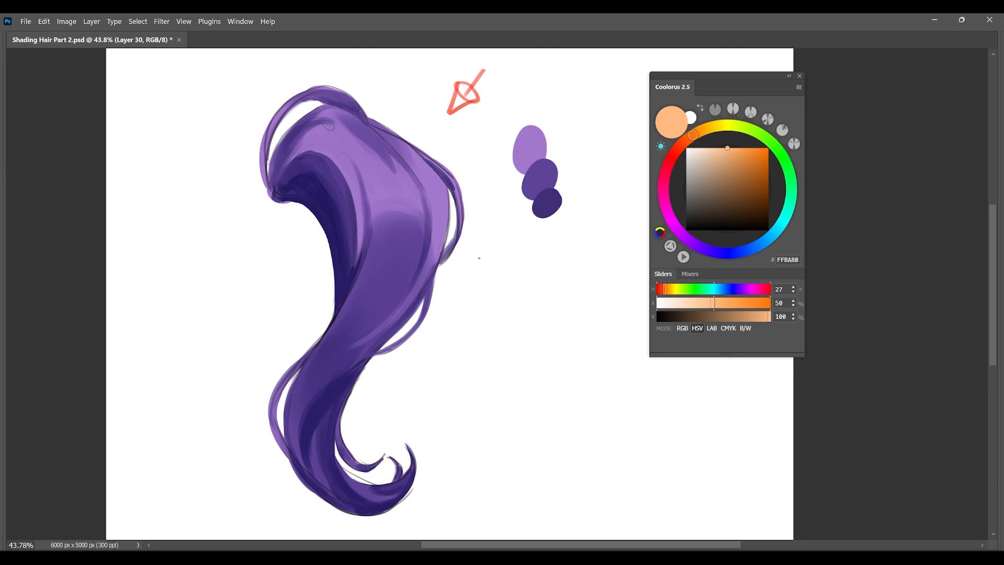
pyautogui.moveTo(384, 180); pyautogui.dragTo(429, 191)
pyautogui.moveTo(348, 164)
pyautogui.mouseDown()
pyautogui.moveTo(361, 204)
pyautogui.moveTo(349, 160)
pyautogui.mouseUp()
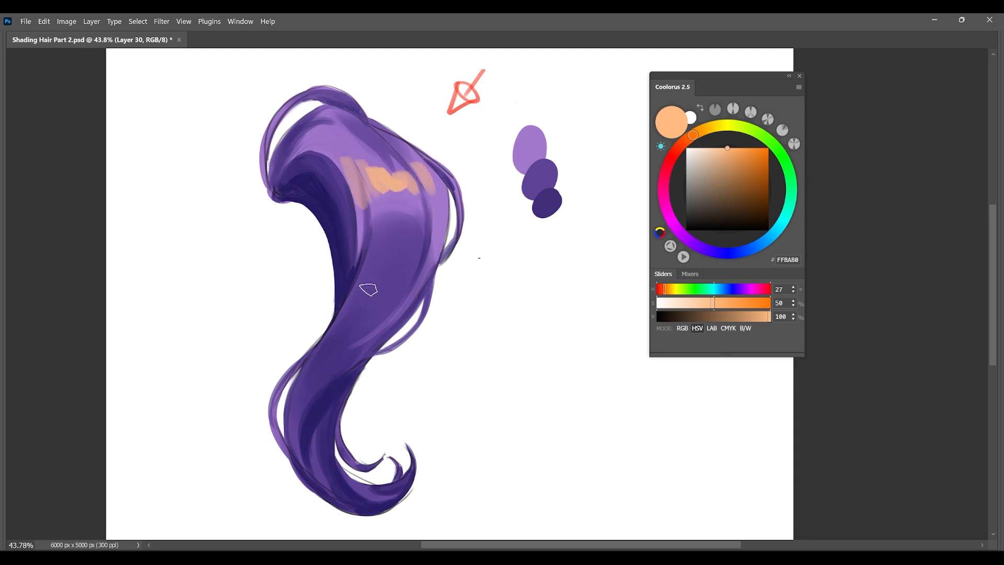
pyautogui.hotkey('ctrl', 'z')
pyautogui.hotkey('ctrl', 'z')
pyautogui.hotkey('ctrl', 'z')
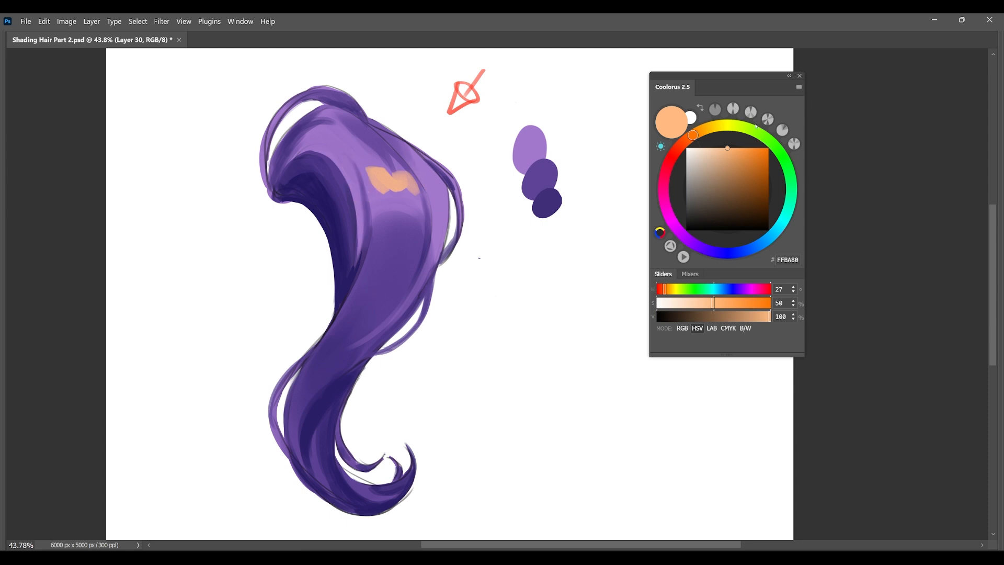
# Try mint green 98FFCD highlight patches across the lock's upper body and check their value in the greyscale proof view.
pyautogui.moveTo(757, 126); pyautogui.dragTo(791, 180)
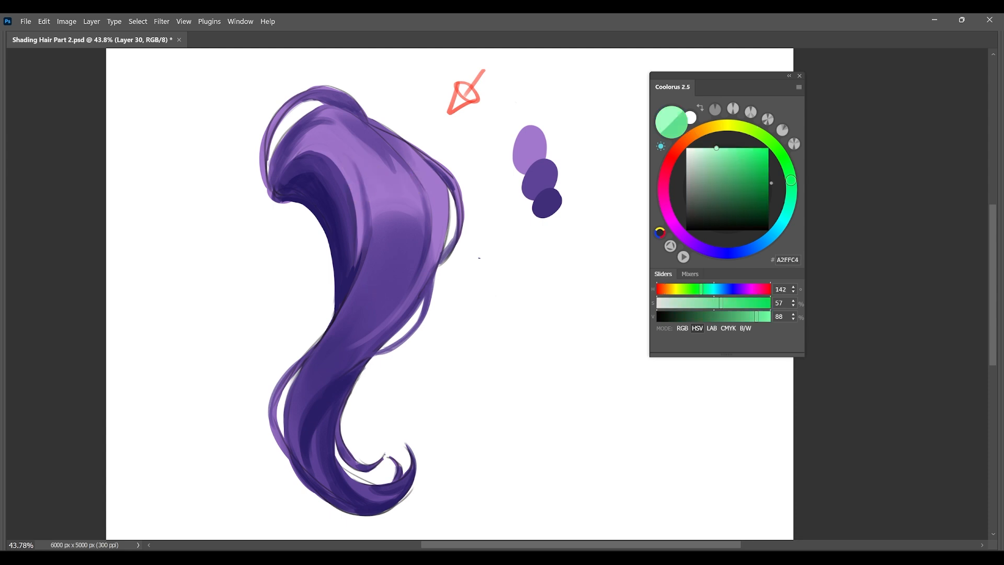
pyautogui.moveTo(368, 170)
pyautogui.mouseDown()
pyautogui.moveTo(395, 194)
pyautogui.moveTo(429, 157)
pyautogui.moveTo(426, 183)
pyautogui.moveTo(358, 204)
pyautogui.moveTo(387, 173)
pyautogui.moveTo(413, 200)
pyautogui.moveTo(437, 178)
pyautogui.mouseUp()
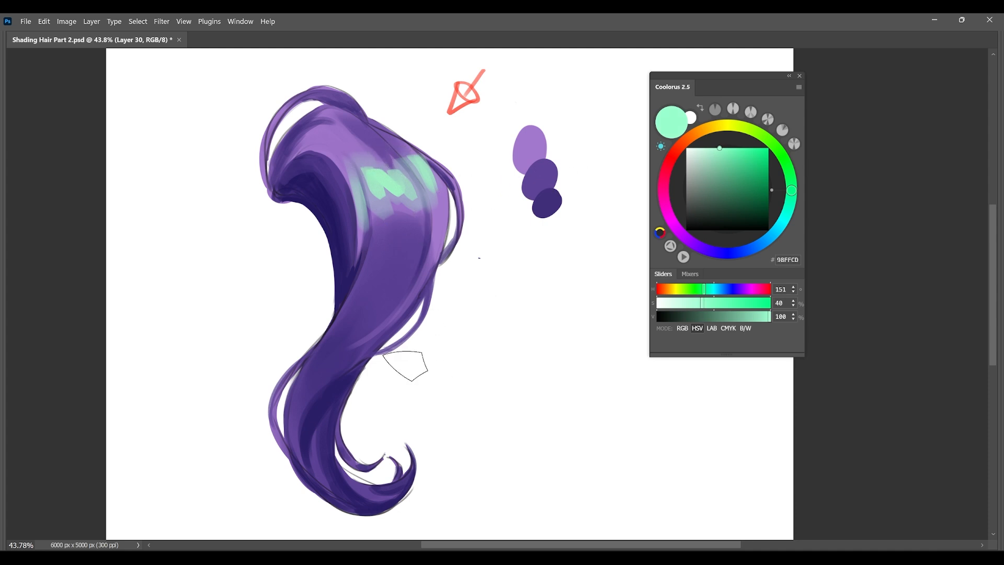
pyautogui.hotkey('ctrl', 'y')
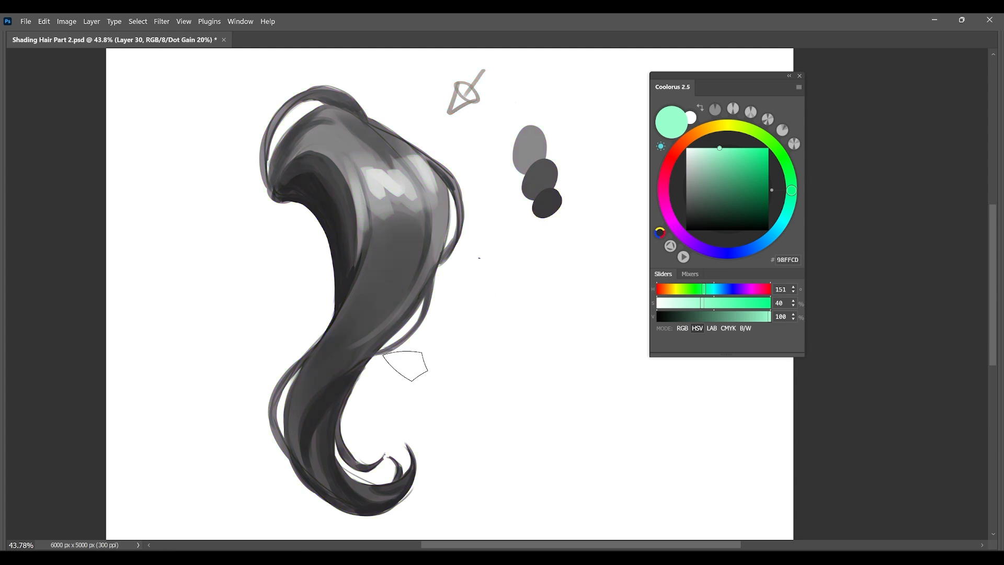
pyautogui.hotkey('ctrl', 'y')
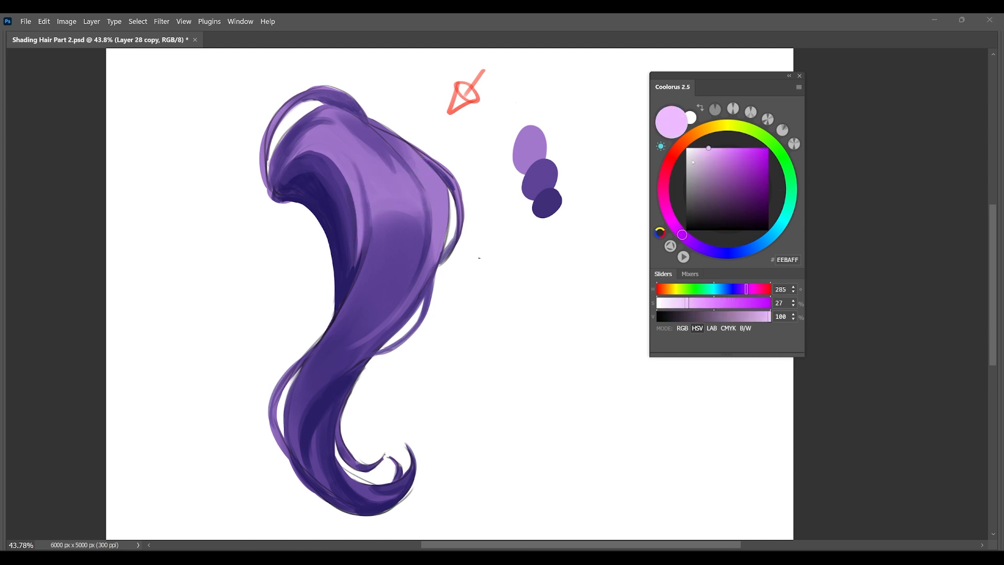
# Try a pale magenta-pink FFCBFE highlight patch on the lock's upper body and undo it.
pyautogui.moveTo(683, 234); pyautogui.dragTo(671, 221)
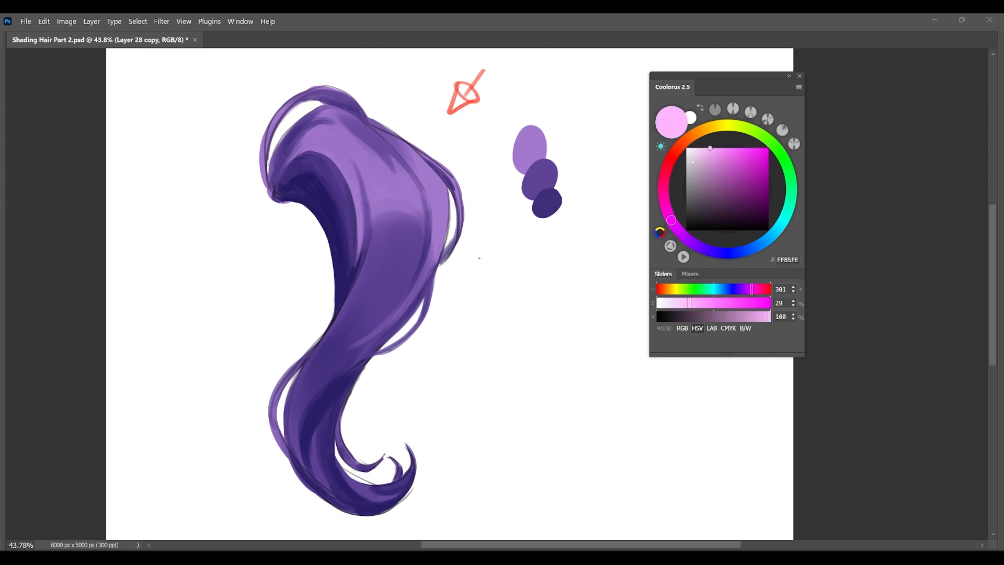
pyautogui.moveTo(710, 148)
pyautogui.mouseDown()
pyautogui.moveTo(722, 150)
pyautogui.moveTo(703, 148)
pyautogui.mouseUp()
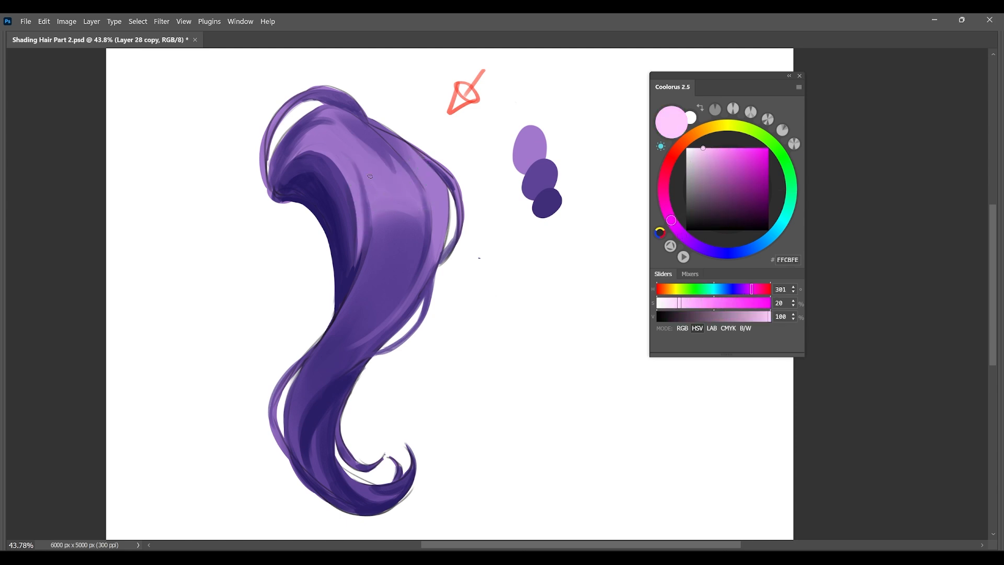
pyautogui.moveTo(378, 195); pyautogui.dragTo(388, 166)
pyautogui.hotkey('ctrl', 'z')
# Try a rose pink FFA0CA highlight patch on the upper body, check its value in greyscale, and undo it.
pyautogui.moveTo(672, 221)
pyautogui.mouseDown()
pyautogui.moveTo(685, 201)
pyautogui.moveTo(656, 167)
pyautogui.moveTo(652, 140)
pyautogui.mouseUp()
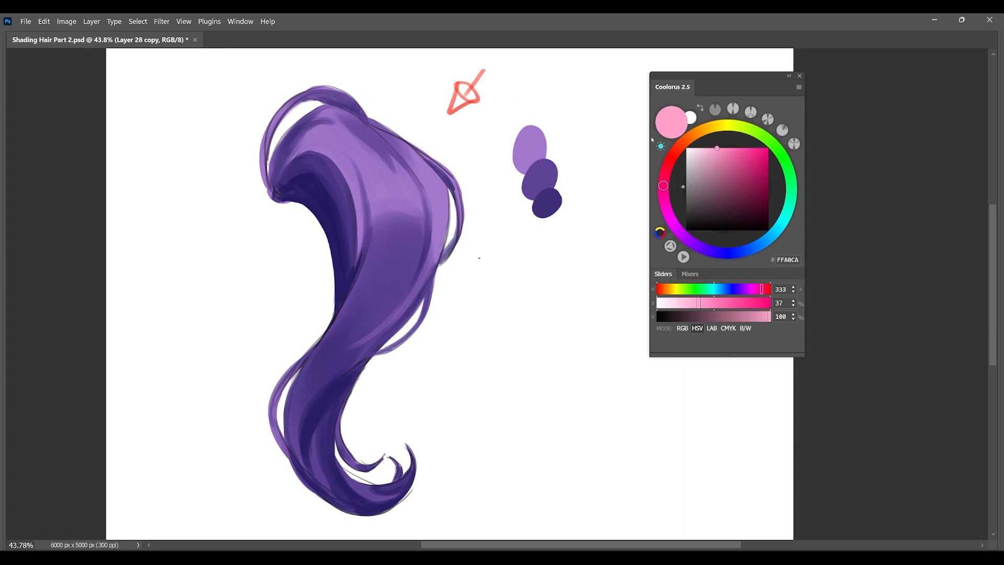
pyautogui.moveTo(367, 167); pyautogui.dragTo(380, 180)
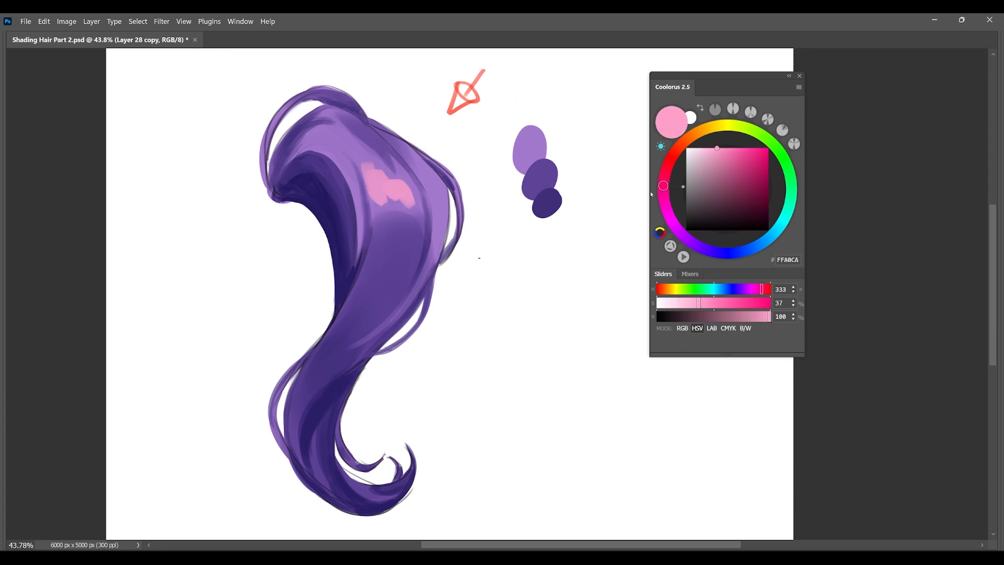
pyautogui.hotkey('ctrl', 'z')
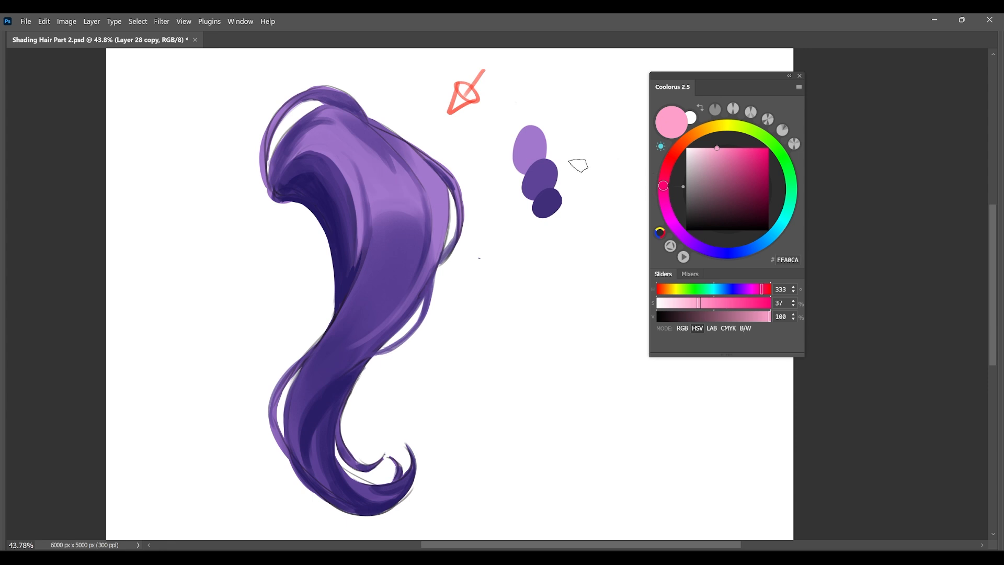
pyautogui.moveTo(362, 172); pyautogui.dragTo(407, 199)
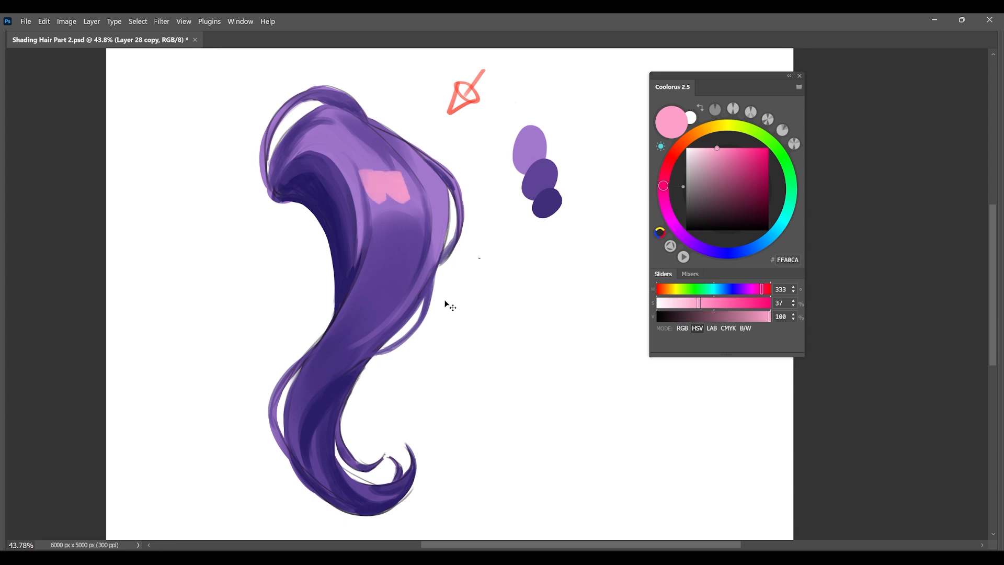
pyautogui.hotkey('ctrl', 'y')
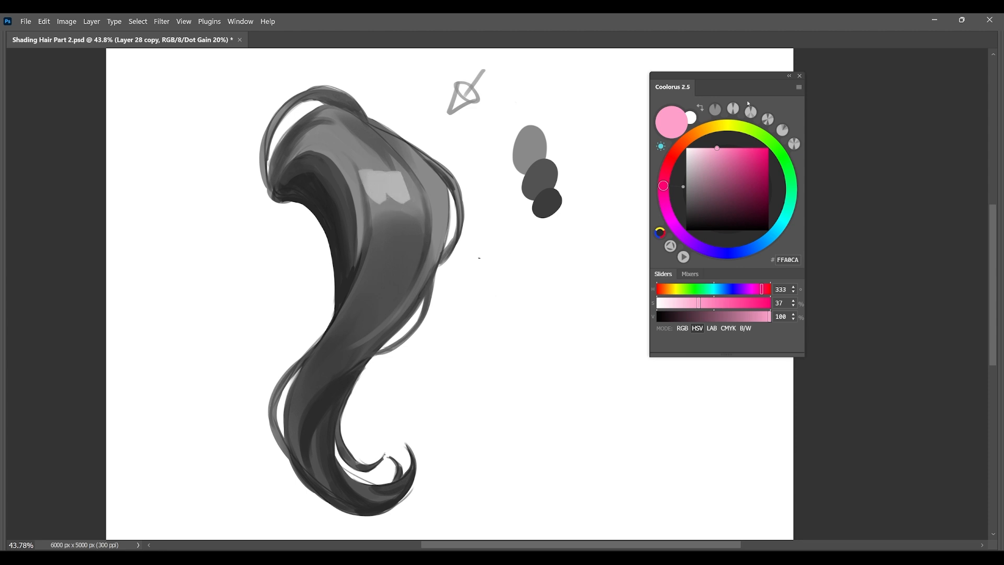
pyautogui.click(703, 148)
pyautogui.hotkey('ctrl', 'y')
pyautogui.hotkey('ctrl', 'z')
pyautogui.hotkey('ctrl', 'shift', 'z')
pyautogui.hotkey('ctrl', 'z')
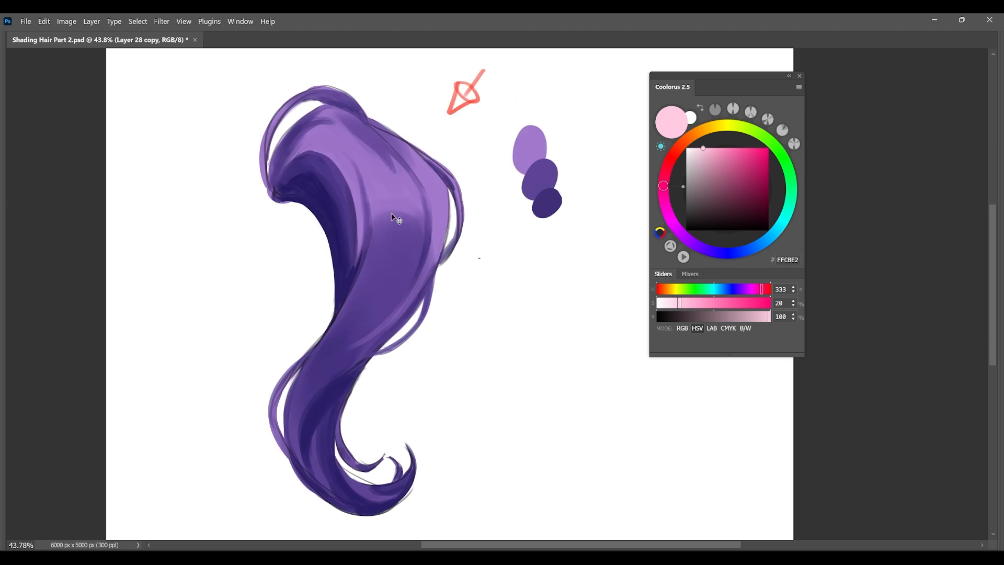
# On a new layer, paint light pink FFC5DF highlights across the lock's upper body and near its crown.
pyautogui.click(717, 148)
pyautogui.press('alt')
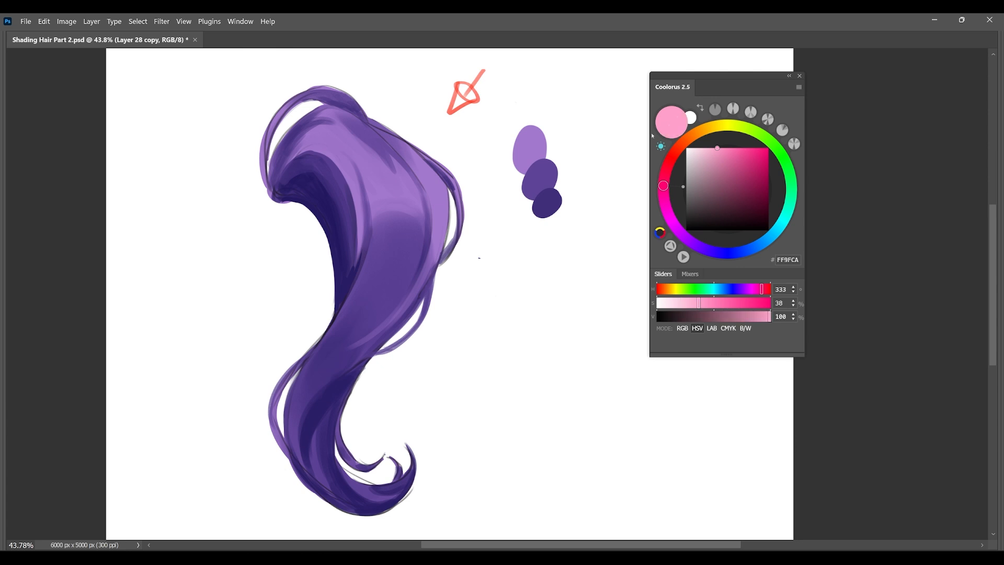
pyautogui.click(705, 149)
pyautogui.keyDown('alt'); pyautogui.rightClick(389, 168); pyautogui.keyUp('alt')
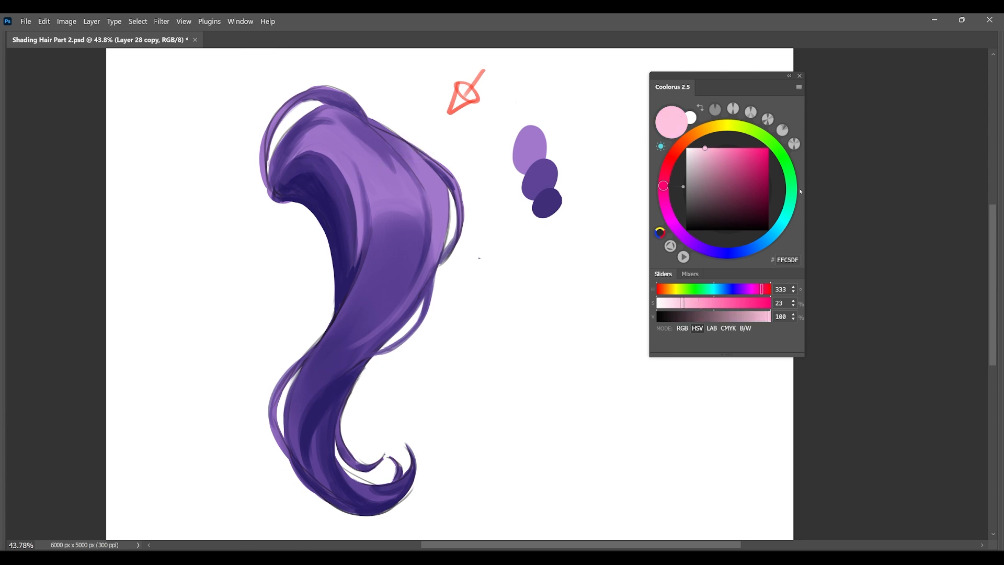
pyautogui.hotkey('ctrl', 'shift', 'alt', 'n')
pyautogui.moveTo(361, 167)
pyautogui.mouseDown()
pyautogui.moveTo(382, 195)
pyautogui.moveTo(384, 176)
pyautogui.moveTo(404, 191)
pyautogui.moveTo(400, 171)
pyautogui.moveTo(421, 210)
pyautogui.moveTo(441, 196)
pyautogui.mouseUp()
pyautogui.moveTo(372, 184)
pyautogui.mouseDown()
pyautogui.moveTo(375, 212)
pyautogui.moveTo(402, 200)
pyautogui.mouseUp()
pyautogui.hotkey('ctrl', 'z')
pyautogui.moveTo(350, 167); pyautogui.dragTo(361, 207)
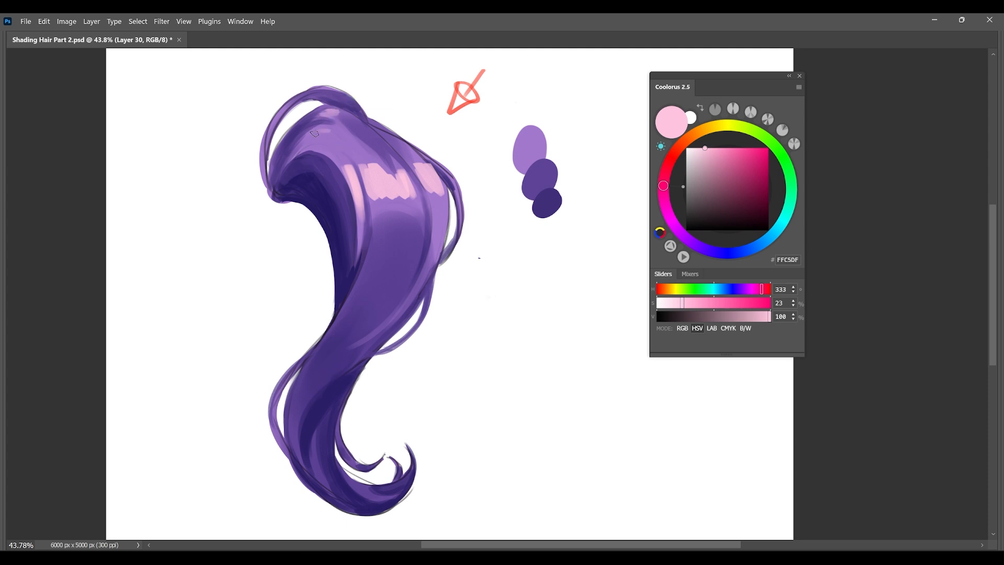
pyautogui.moveTo(325, 133); pyautogui.dragTo(333, 126)
# Break up and blend the edges of the pink highlights with purples sampled from the lock, such as 9B72C7, A27BCD and 8E69BD.
pyautogui.keyDown('alt'); pyautogui.click(362, 142); pyautogui.keyUp('alt')
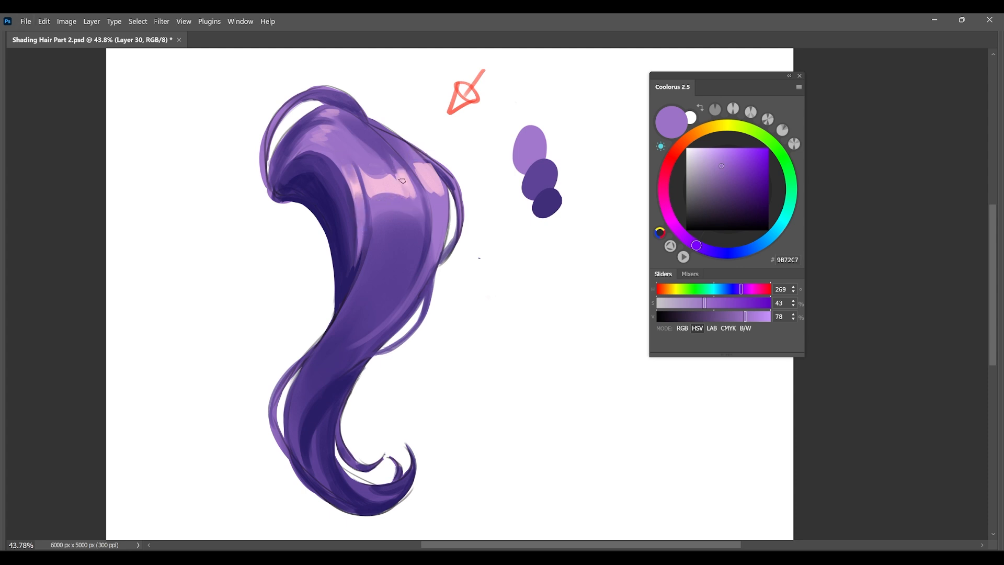
pyautogui.keyDown('alt'); pyautogui.click(443, 199); pyautogui.keyUp('alt')
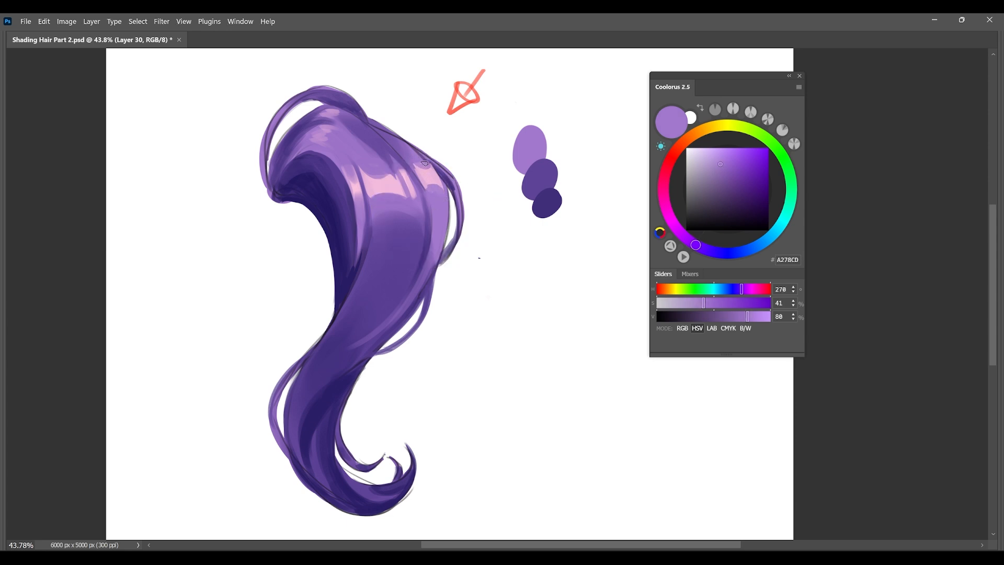
pyautogui.keyDown('alt'); pyautogui.click(445, 173); pyautogui.keyUp('alt')
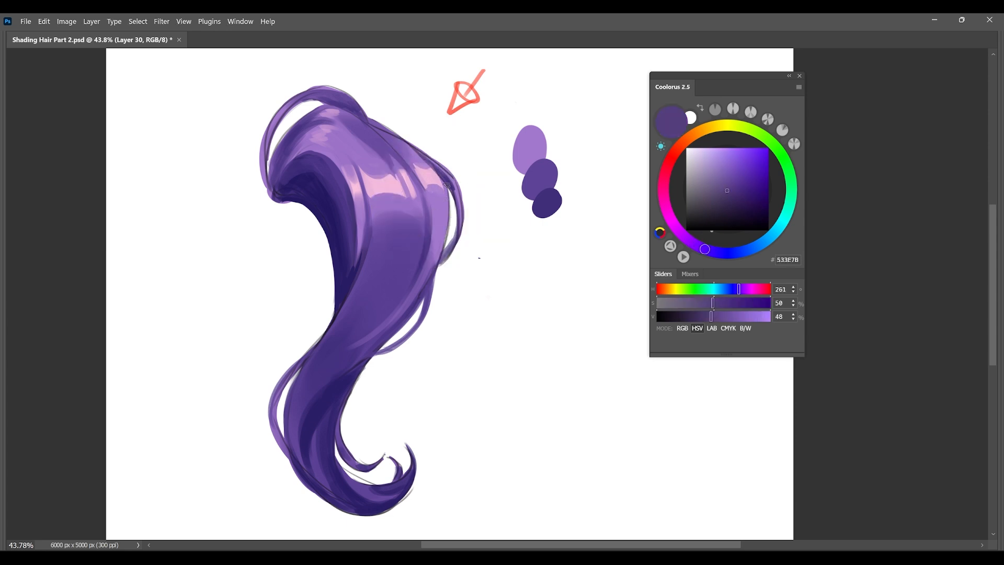
pyautogui.keyDown('alt'); pyautogui.click(407, 165); pyautogui.keyUp('alt')
pyautogui.keyDown('alt'); pyautogui.click(427, 189); pyautogui.keyUp('alt')
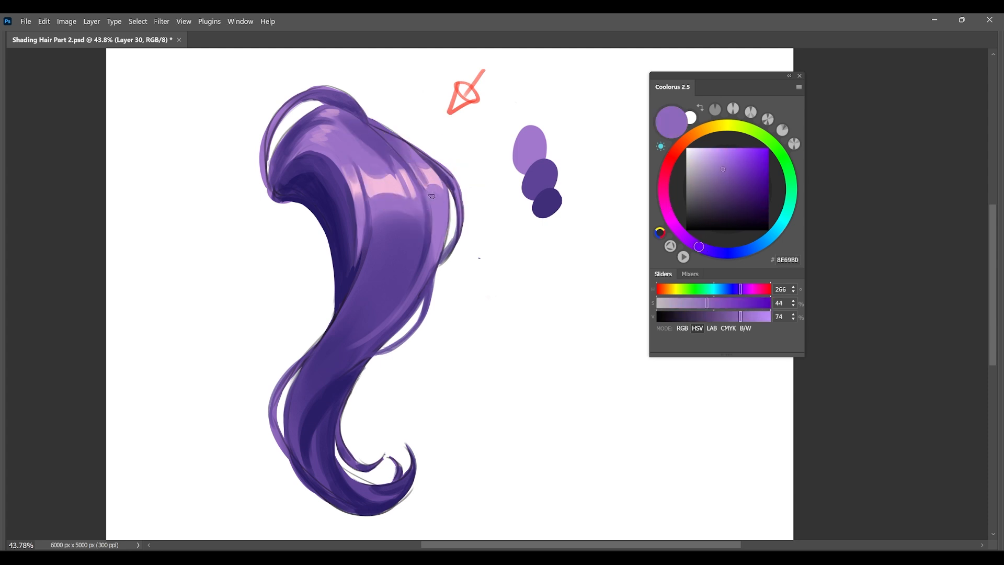
pyautogui.keyDown('alt'); pyautogui.click(417, 175); pyautogui.keyUp('alt')
pyautogui.keyDown('alt'); pyautogui.click(435, 187); pyautogui.keyUp('alt')
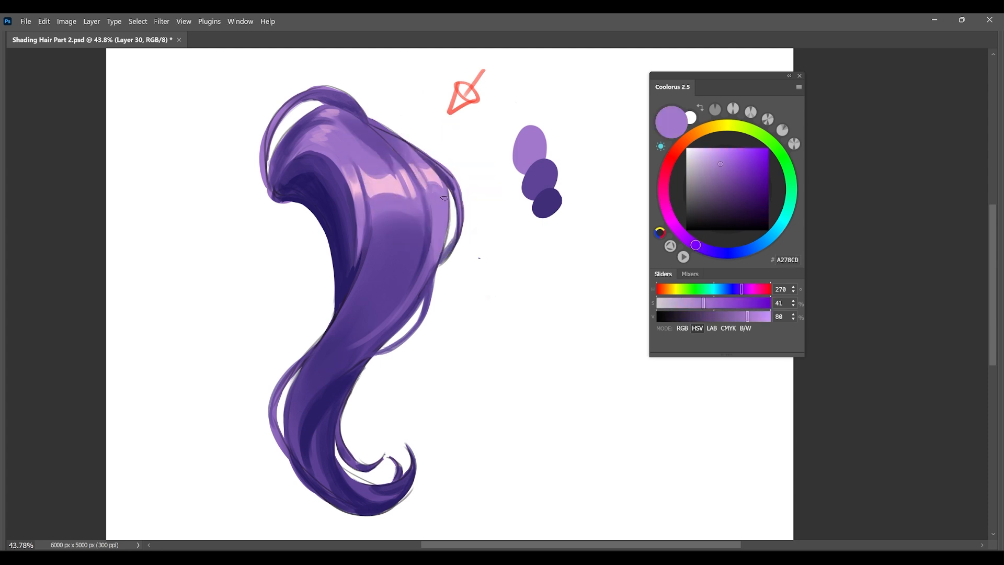
# Blend the area below the central pink highlight into fine strands with sampled purples, including 614699 and 976FC4.
pyautogui.keyDown('alt'); pyautogui.click(393, 204); pyautogui.keyUp('alt')
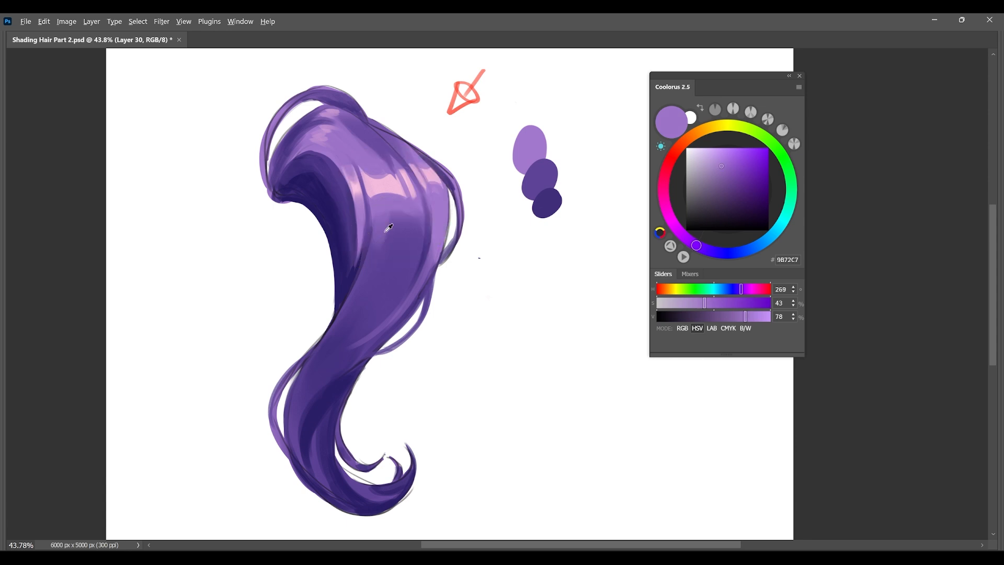
pyautogui.keyDown('alt'); pyautogui.click(387, 224); pyautogui.keyUp('alt')
pyautogui.keyDown('alt'); pyautogui.click(399, 220); pyautogui.keyUp('alt')
pyautogui.keyDown('alt'); pyautogui.click(403, 190); pyautogui.keyUp('alt')
pyautogui.keyDown('alt'); pyautogui.click(400, 225); pyautogui.keyUp('alt')
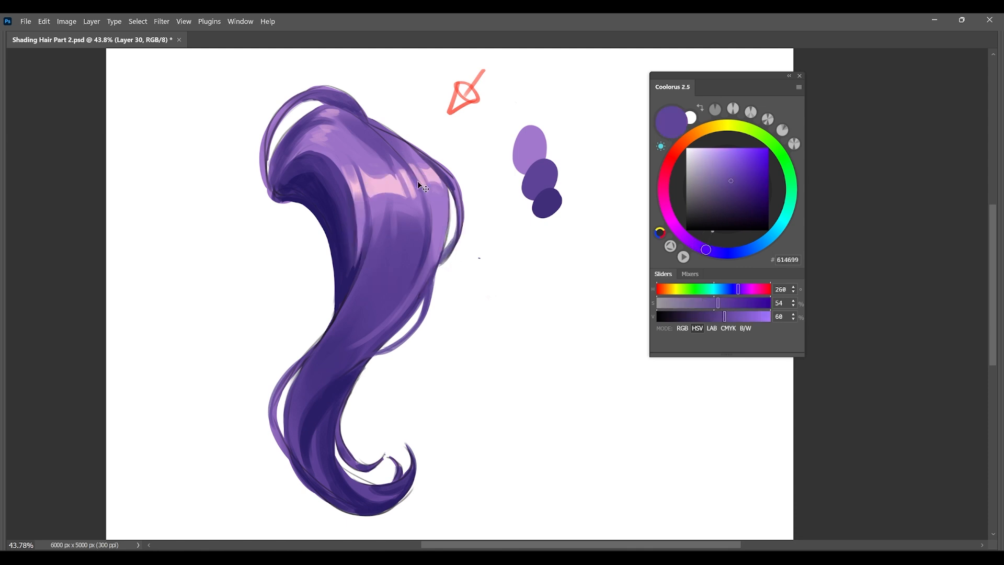
pyautogui.keyDown('alt'); pyautogui.click(400, 205); pyautogui.keyUp('alt')
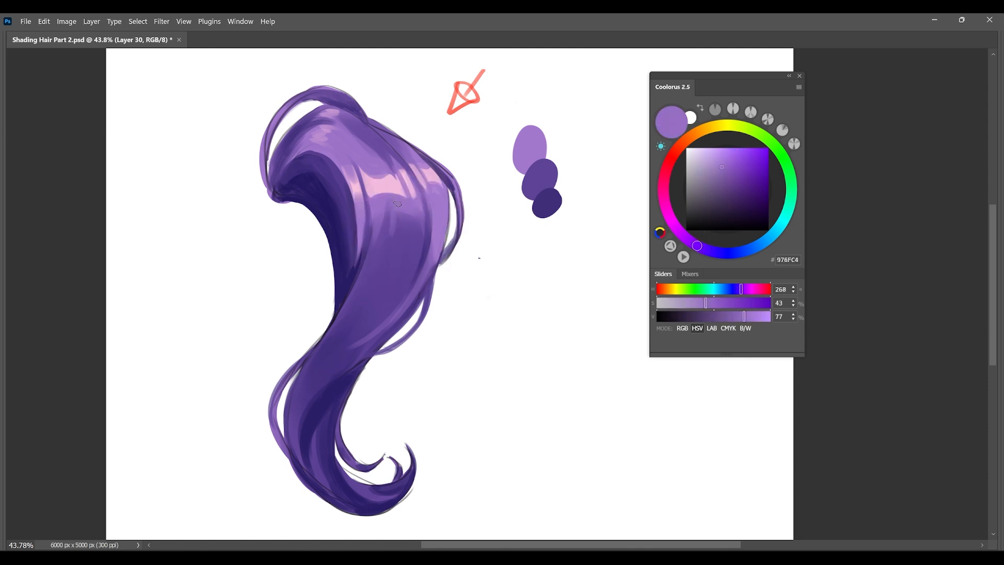
# Refine the strands in the lock's middle and deepen the one near its outer edge with dark violet 251A61.
pyautogui.keyDown('alt'); pyautogui.click(379, 261); pyautogui.keyUp('alt')
pyautogui.moveTo(381, 254)
pyautogui.mouseDown()
pyautogui.moveTo(398, 197)
pyautogui.moveTo(424, 277)
pyautogui.mouseUp()
pyautogui.keyDown('alt'); pyautogui.click(333, 237); pyautogui.keyUp('alt')
pyautogui.moveTo(428, 214); pyautogui.dragTo(429, 252)
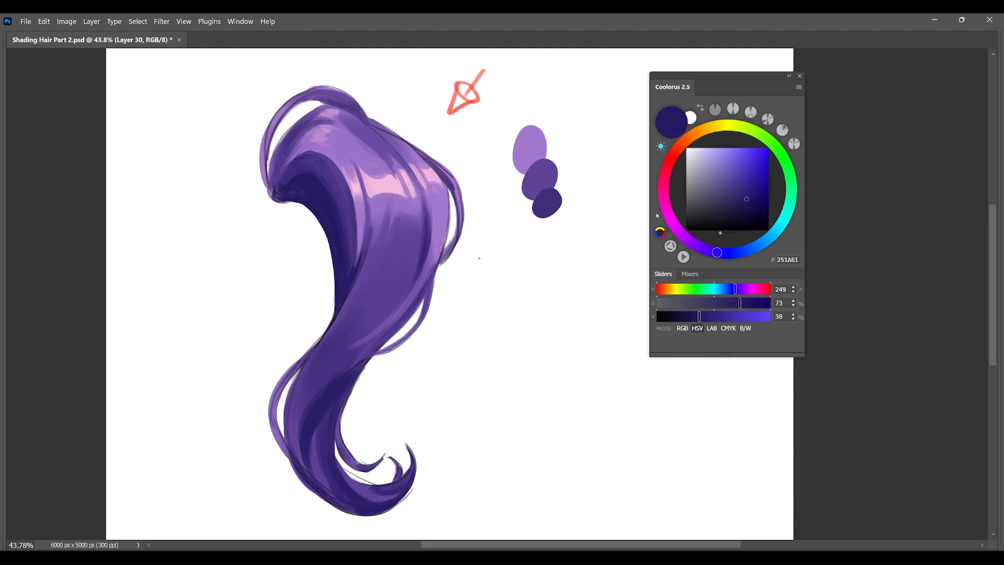
# Glaze the lock's middle with saturated blue-violet 2F1AA3 using an enlarged brush, undoing the unwanted trial strokes.
pyautogui.click(749, 156)
pyautogui.press(']')
pyautogui.press(']')
pyautogui.press(']')
pyautogui.press(']')
pyautogui.press(']')
pyautogui.press(']')
pyautogui.press(']')
pyautogui.press(']')
pyautogui.press(']')
pyautogui.moveTo(392, 285); pyautogui.dragTo(327, 367)
pyautogui.moveTo(366, 318)
pyautogui.mouseDown()
pyautogui.moveTo(365, 340)
pyautogui.moveTo(351, 353)
pyautogui.moveTo(369, 283)
pyautogui.moveTo(346, 334)
pyautogui.moveTo(389, 292)
pyautogui.moveTo(314, 383)
pyautogui.moveTo(395, 281)
pyautogui.moveTo(303, 418)
pyautogui.mouseUp()
pyautogui.hotkey('ctrl', 'z')
pyautogui.click(755, 177)
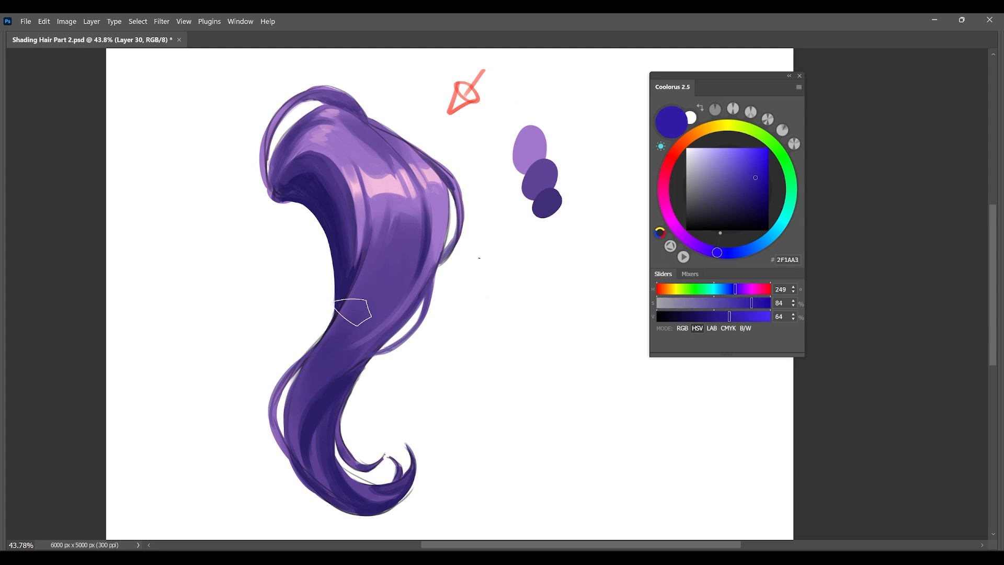
pyautogui.click(391, 276)
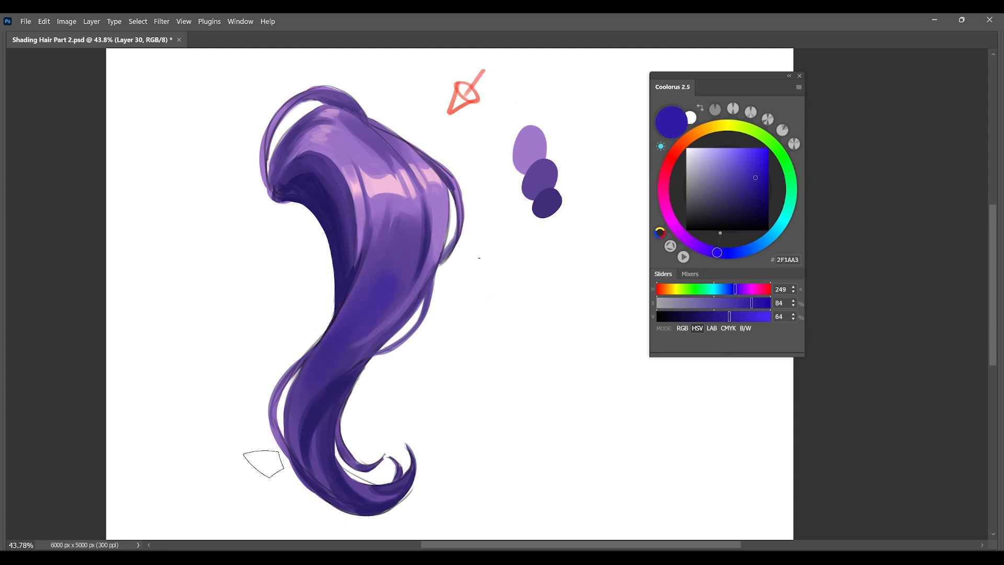
pyautogui.hotkey('ctrl', 'z')
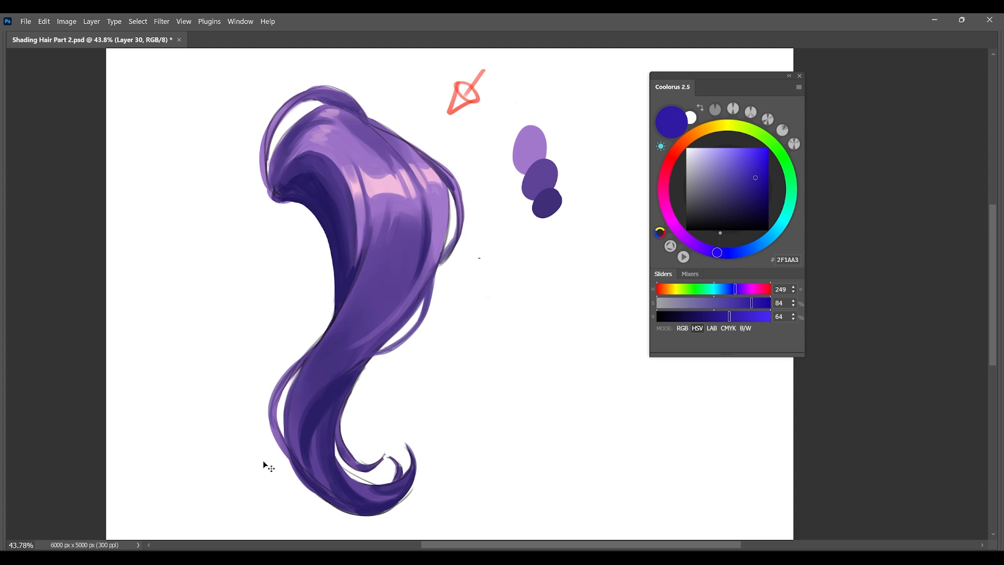
pyautogui.click(388, 285)
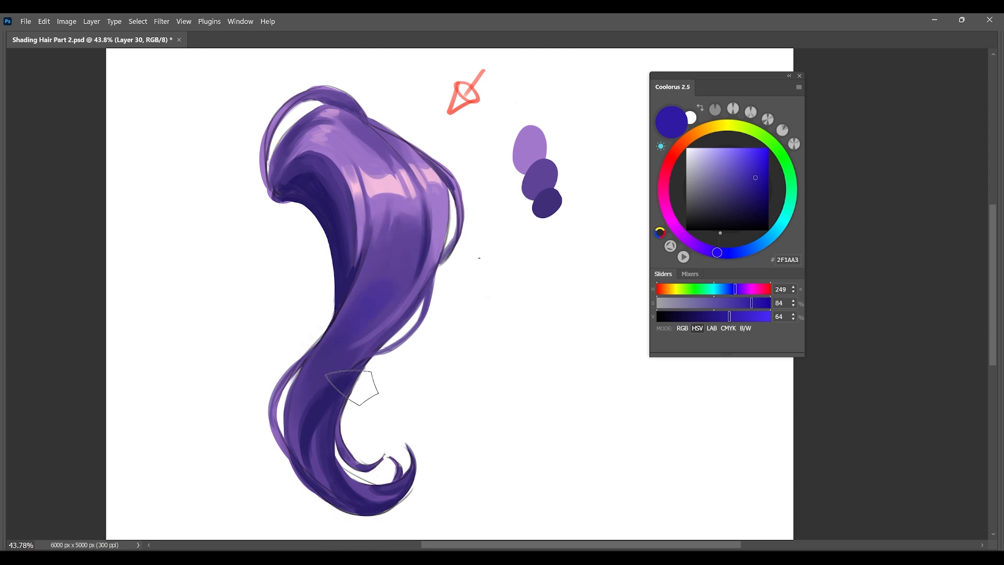
# Deepen the shadow strands on the lock's inner curve and tidy its root with dark violet 23185F.
pyautogui.keyDown('alt'); pyautogui.click(335, 207); pyautogui.keyUp('alt')
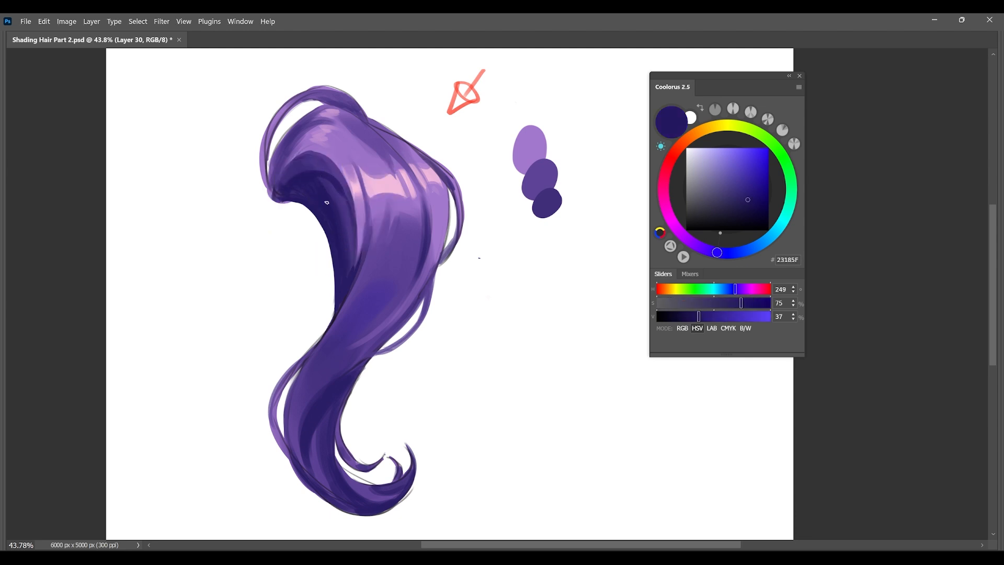
pyautogui.moveTo(337, 185); pyautogui.dragTo(355, 240)
pyautogui.moveTo(278, 188)
pyautogui.mouseDown()
pyautogui.moveTo(306, 160)
pyautogui.moveTo(287, 184)
pyautogui.moveTo(300, 162)
pyautogui.moveTo(290, 165)
pyautogui.moveTo(313, 159)
pyautogui.moveTo(275, 198)
pyautogui.mouseUp()
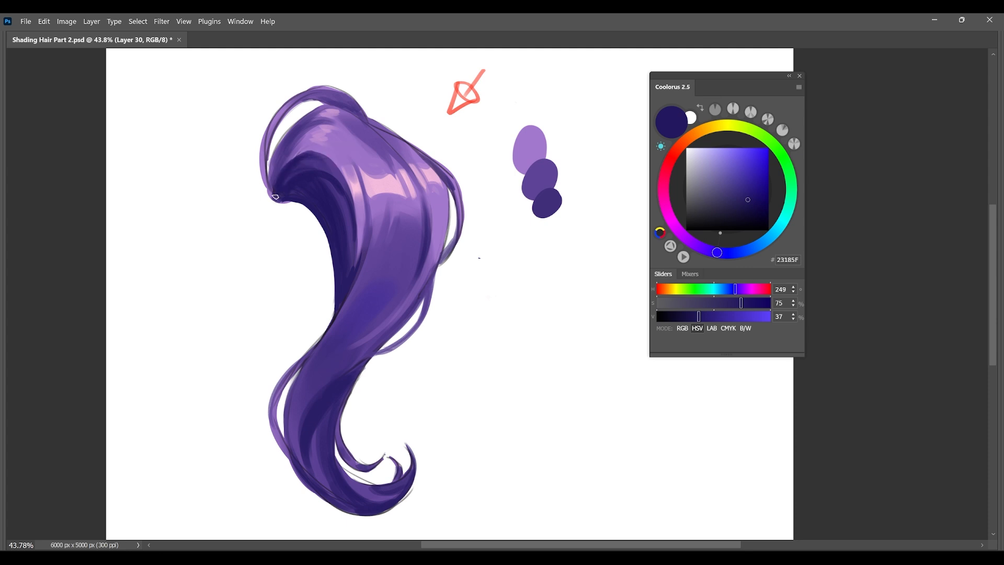
pyautogui.moveTo(283, 149)
pyautogui.mouseDown()
pyautogui.moveTo(271, 193)
pyautogui.moveTo(282, 152)
pyautogui.mouseUp()
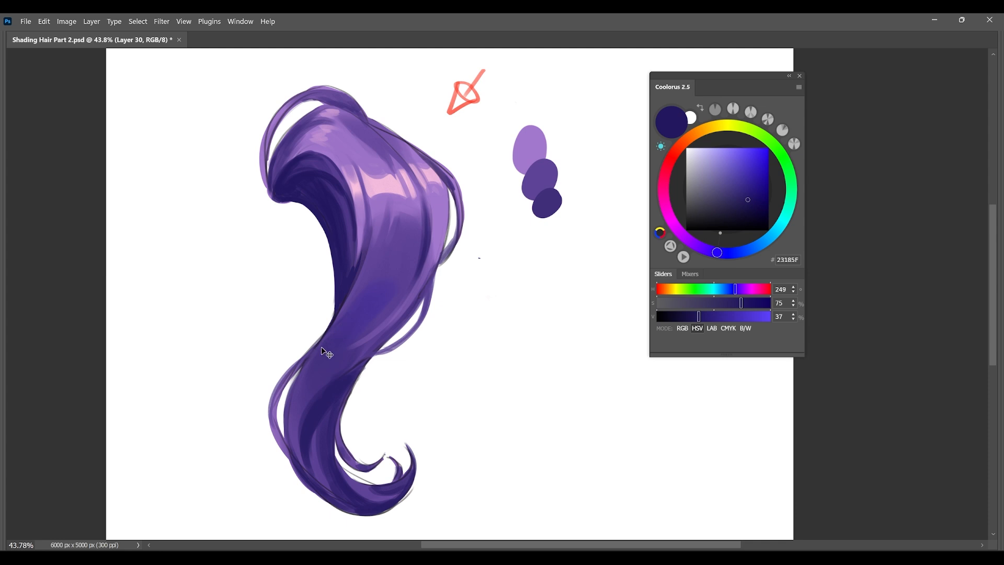
# Darken and blend the strands along the lock's lower outer bend with violets such as 473286 and 281C64.
pyautogui.moveTo(320, 350)
pyautogui.mouseDown()
pyautogui.moveTo(294, 399)
pyautogui.moveTo(293, 455)
pyautogui.mouseUp()
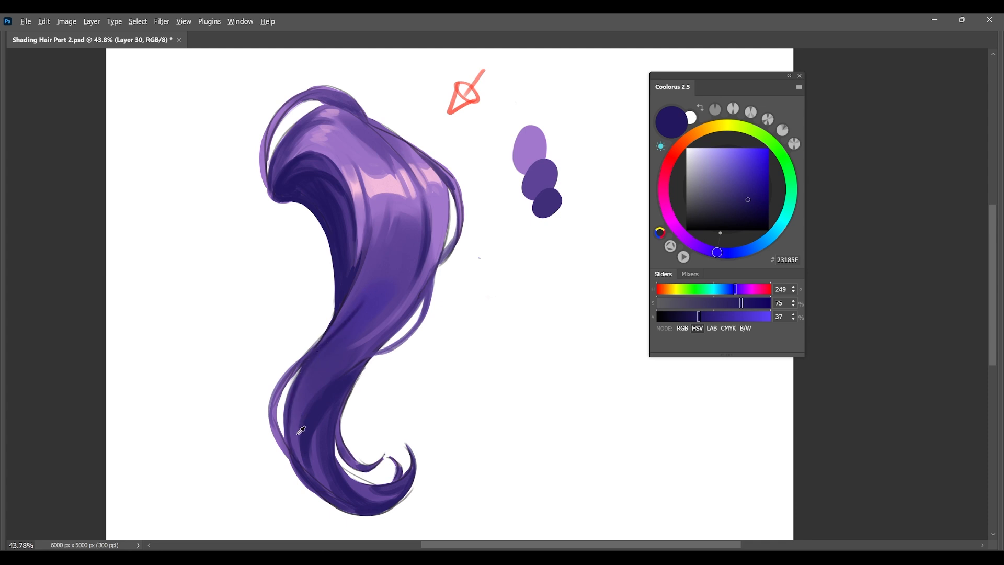
pyautogui.keyDown('alt'); pyautogui.click(348, 332); pyautogui.keyUp('alt')
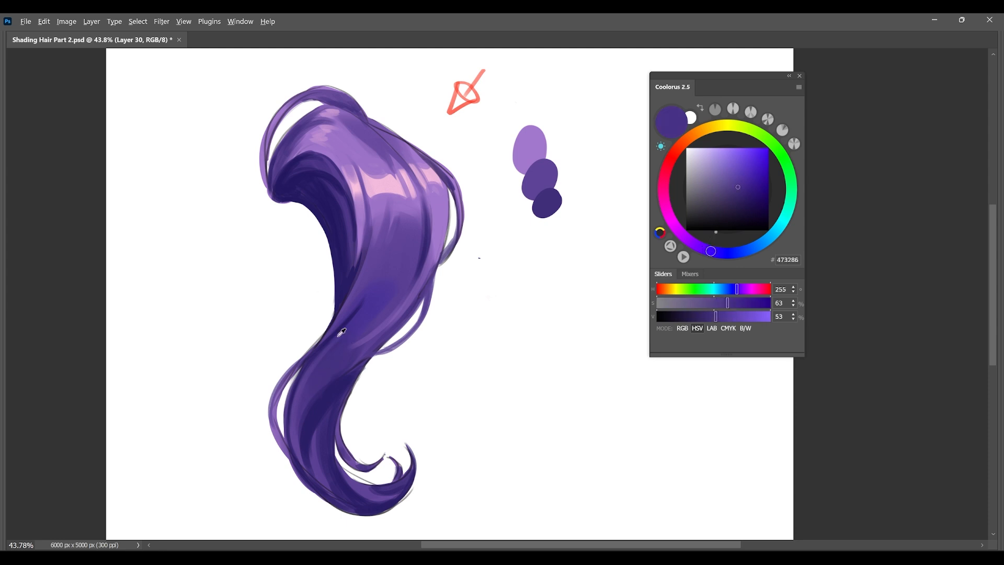
pyautogui.keyDown('alt'); pyautogui.click(350, 281); pyautogui.keyUp('alt')
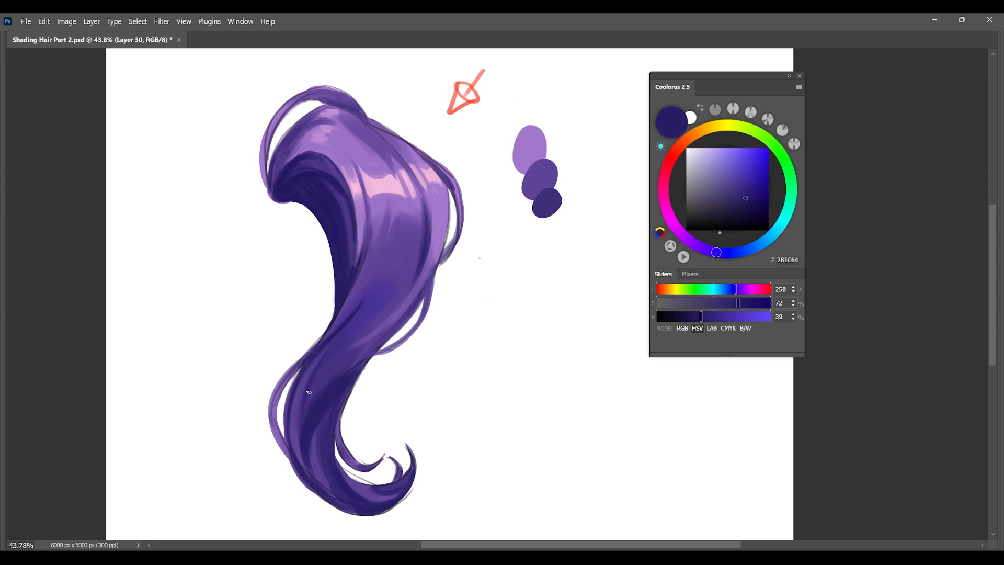
pyautogui.moveTo(289, 378)
pyautogui.mouseDown()
pyautogui.moveTo(281, 447)
pyautogui.moveTo(293, 459)
pyautogui.mouseUp()
pyautogui.click(748, 213)
pyautogui.keyDown('alt'); pyautogui.click(334, 205); pyautogui.keyUp('alt')
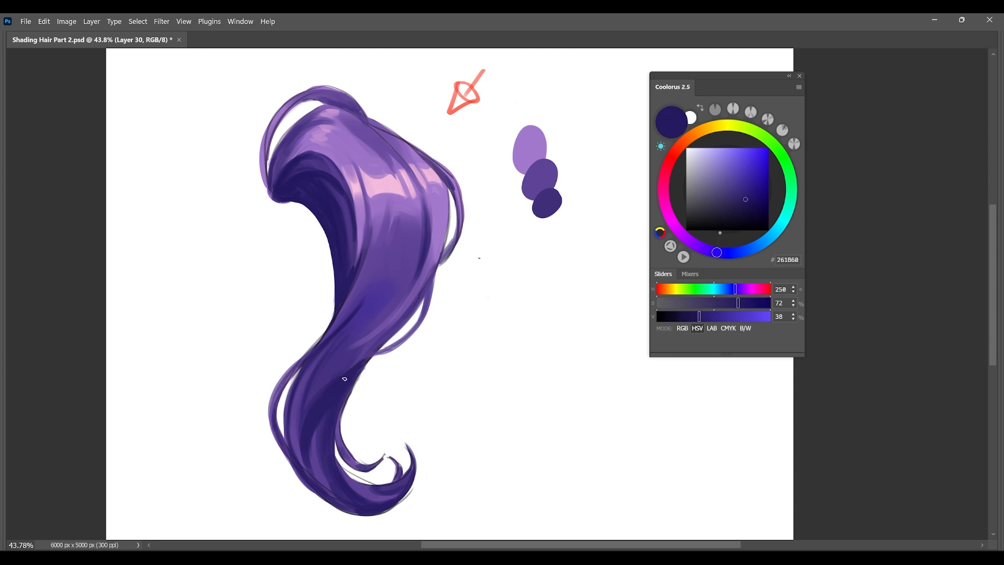
# Deepen the shadow on the inner edge below the lock's twist with near-black violet 150E3D.
pyautogui.click(750, 210)
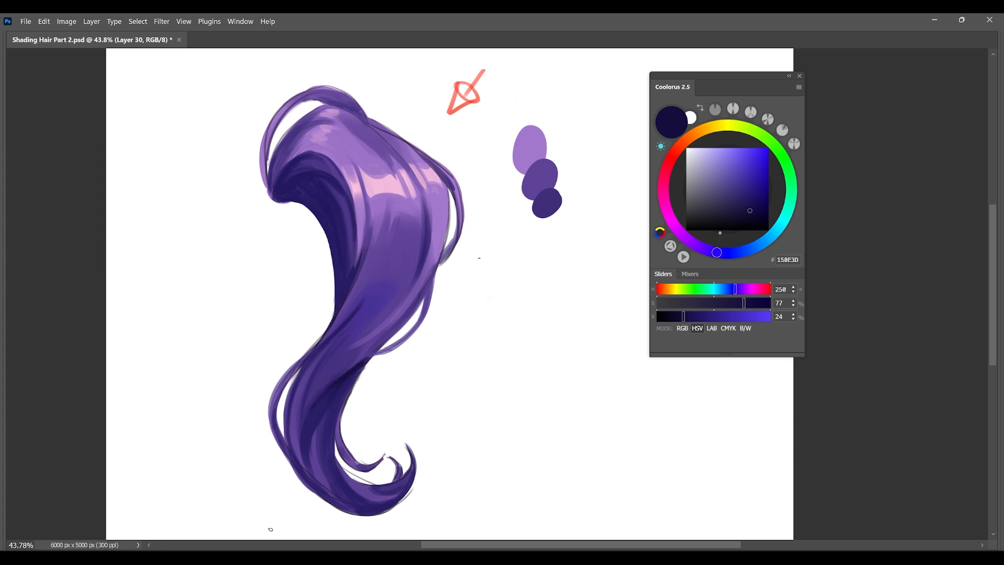
pyautogui.moveTo(345, 417); pyautogui.dragTo(376, 405)
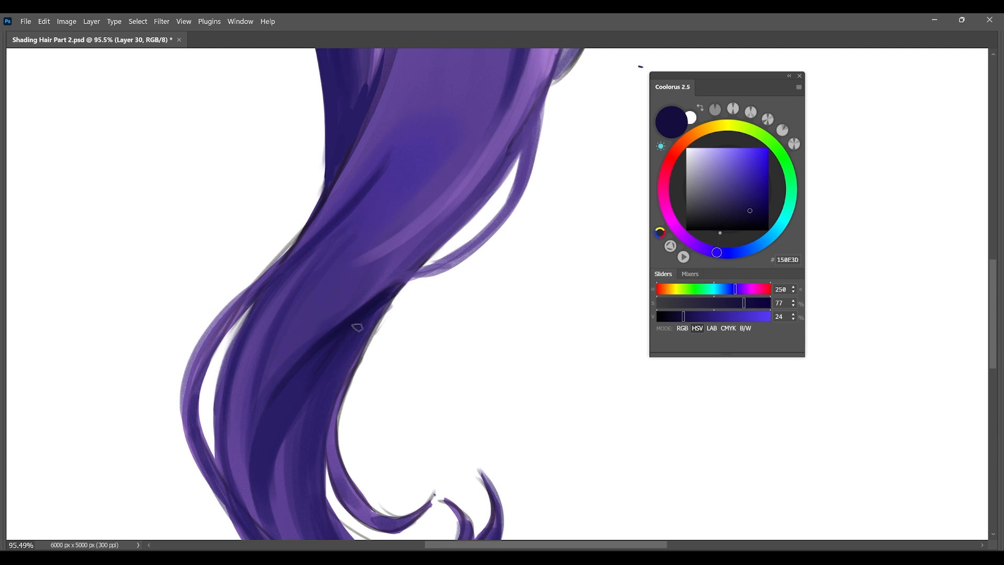
pyautogui.moveTo(392, 352); pyautogui.dragTo(358, 345)
pyautogui.moveTo(444, 312); pyautogui.dragTo(434, 332)
# Sample the highlight pink F6BEDD from the hair and paint an oval swatch above the purple swatches with a round brush.
pyautogui.click(665, 203)
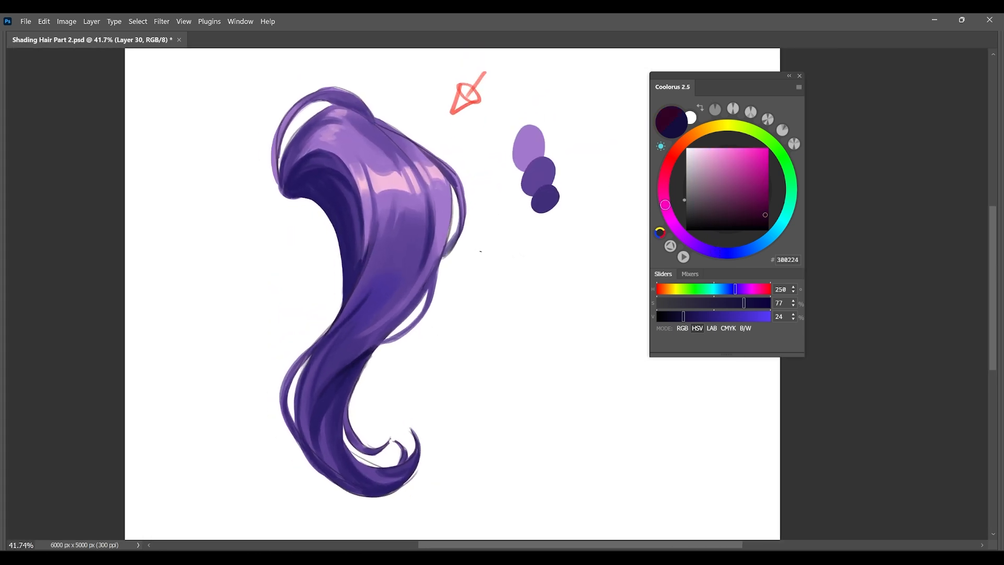
pyautogui.click(743, 152)
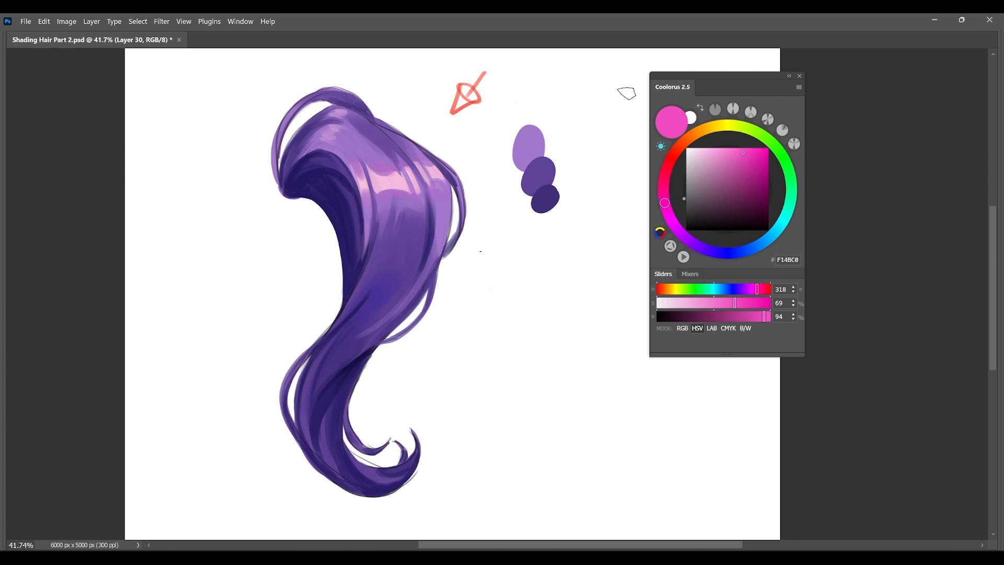
pyautogui.keyDown('alt'); pyautogui.click(401, 179); pyautogui.keyUp('alt')
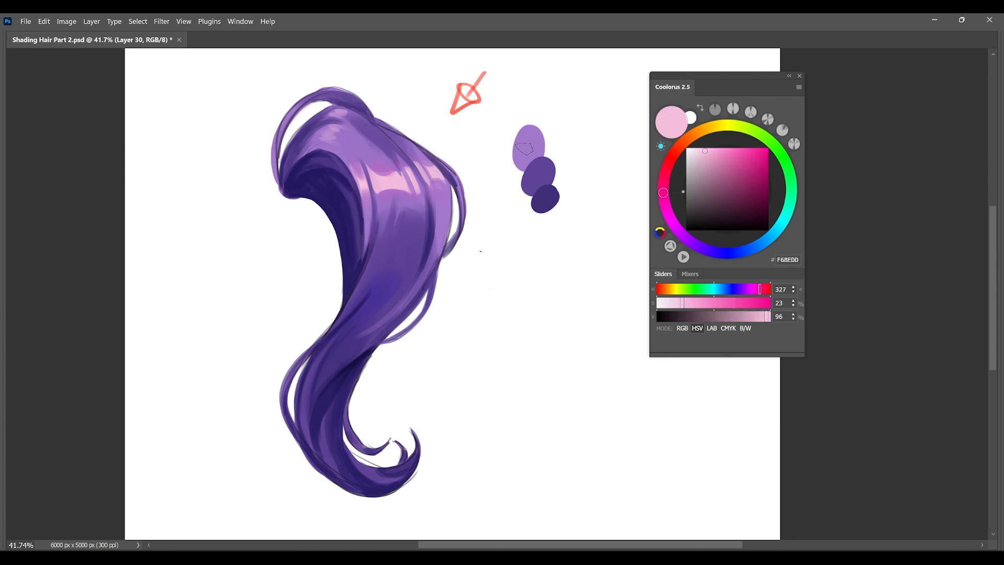
pyautogui.rightClick(540, 171)
pyautogui.click(619, 316)
pyautogui.click(512, 118)
pyautogui.moveTo(516, 113)
pyautogui.mouseDown()
pyautogui.moveTo(511, 138)
pyautogui.moveTo(518, 123)
pyautogui.mouseUp()
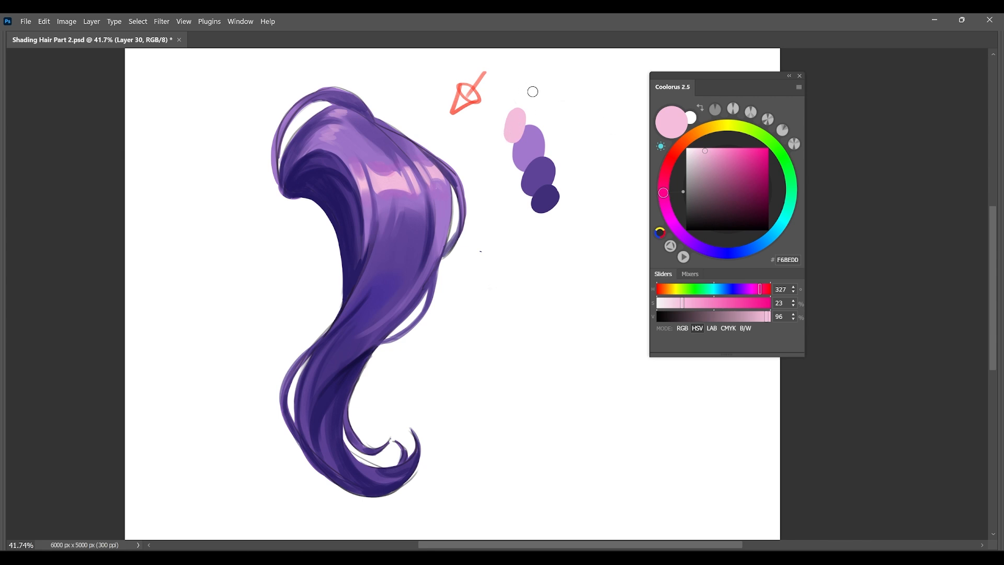
# Sample the pink, light purple, mid purple and dark purple swatches in turn to compare their hue, saturation and value.
pyautogui.scroll(4, 579, 110)
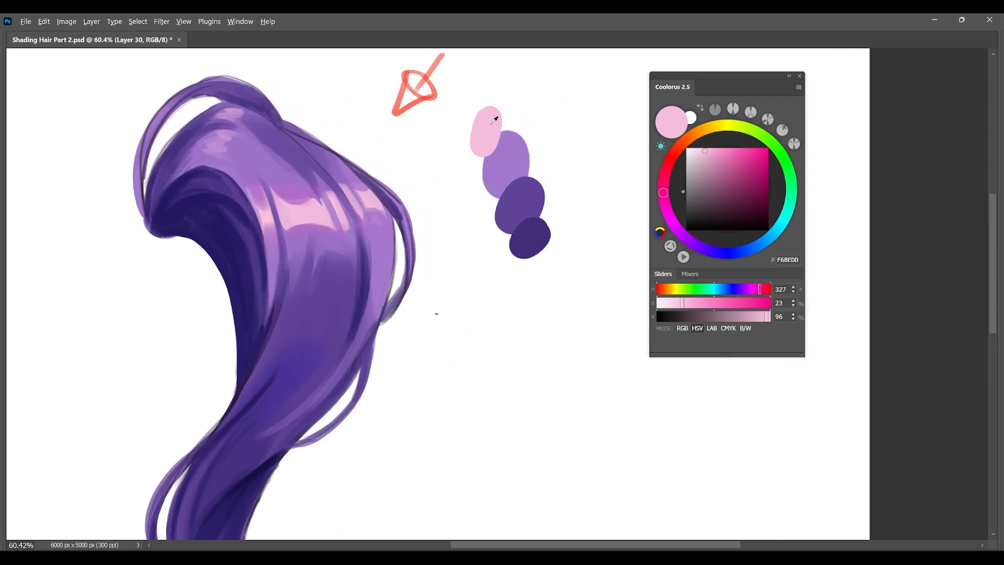
pyautogui.keyDown('alt'); pyautogui.click(502, 175); pyautogui.keyUp('alt')
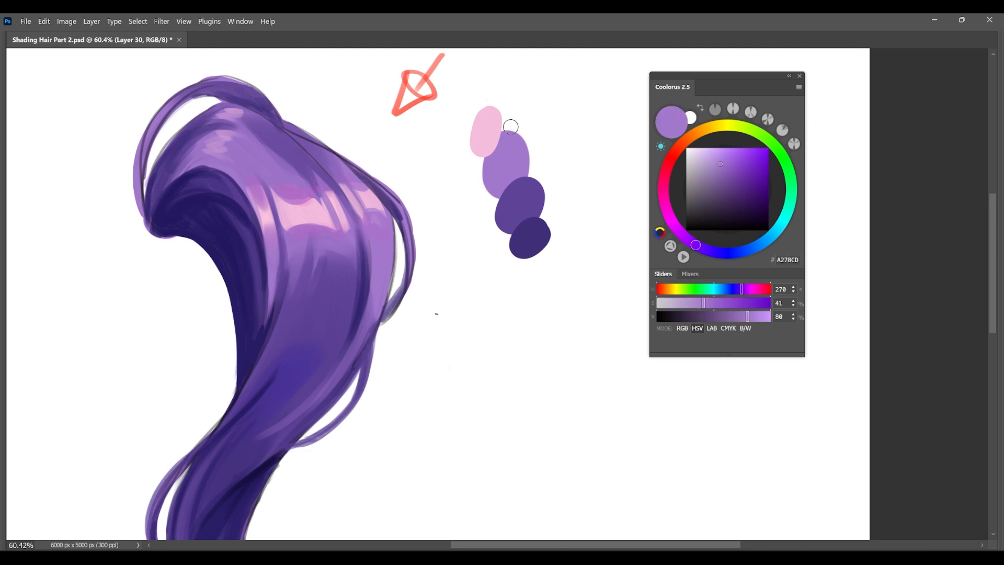
pyautogui.keyDown('alt'); pyautogui.click(493, 117); pyautogui.keyUp('alt')
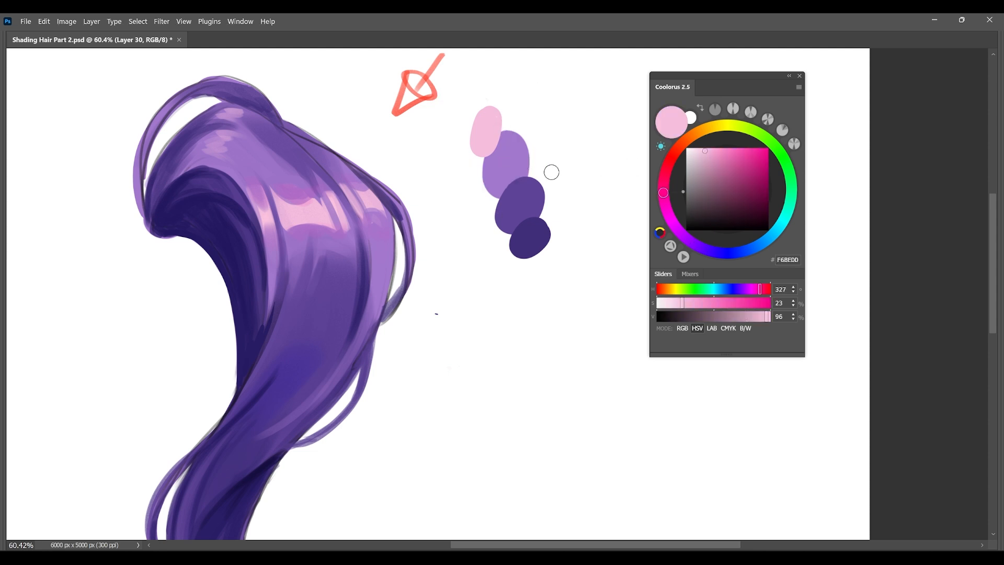
pyautogui.keyDown('alt'); pyautogui.click(510, 149); pyautogui.keyUp('alt')
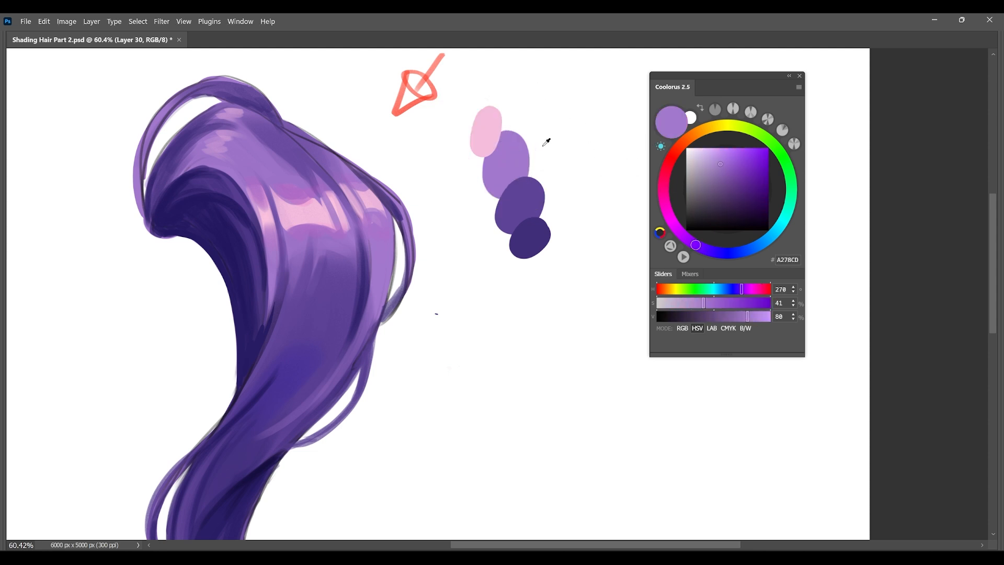
pyautogui.keyDown('alt'); pyautogui.click(520, 202); pyautogui.keyUp('alt')
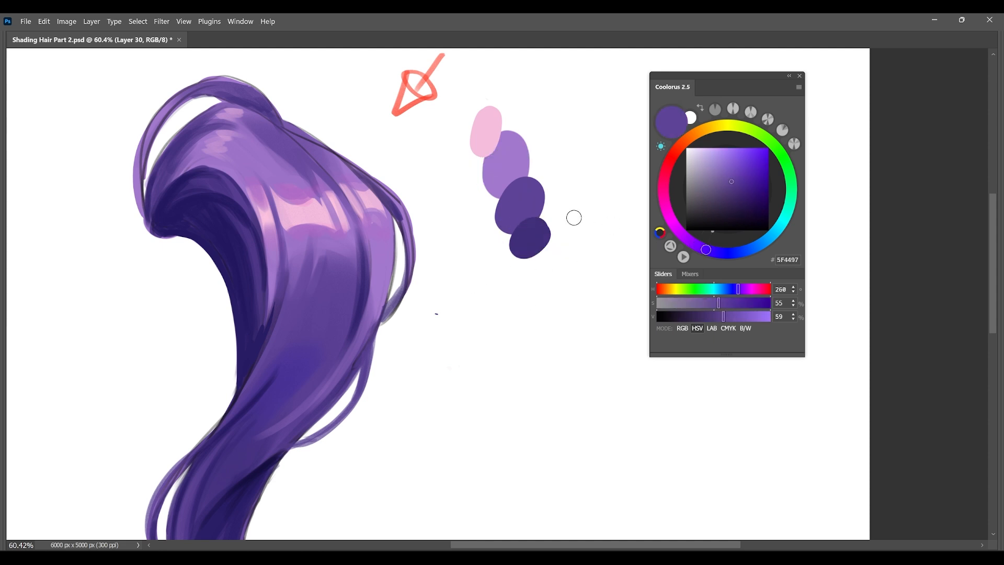
pyautogui.keyDown('alt'); pyautogui.click(522, 229); pyautogui.keyUp('alt')
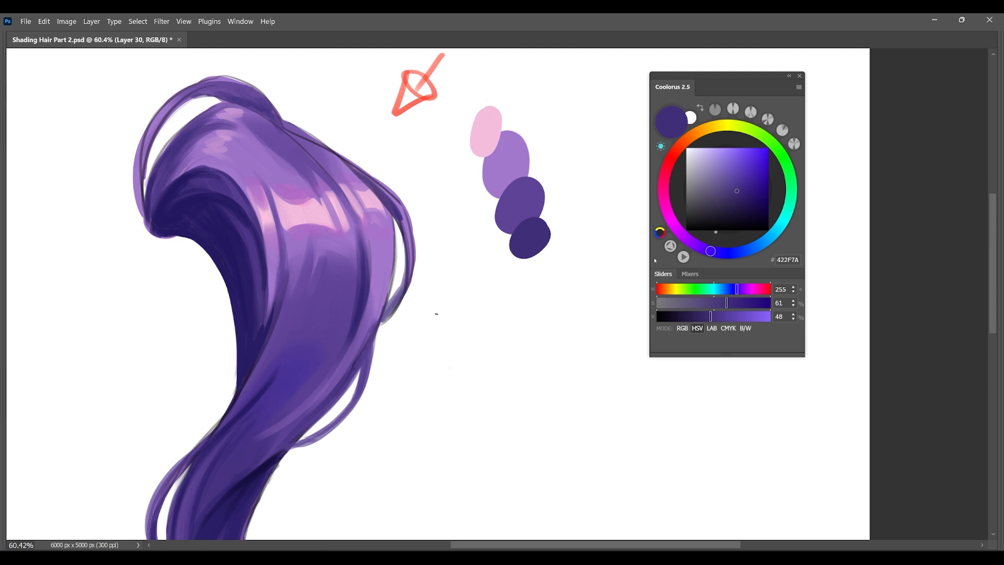
pyautogui.click(714, 252)
pyautogui.click(711, 251)
# Preview Hue/Saturation hue shifts of +50 and +117 on the hair lock and its swatches.
pyautogui.scroll(-3, 549, 310)
pyautogui.scroll(1, 528, 281)
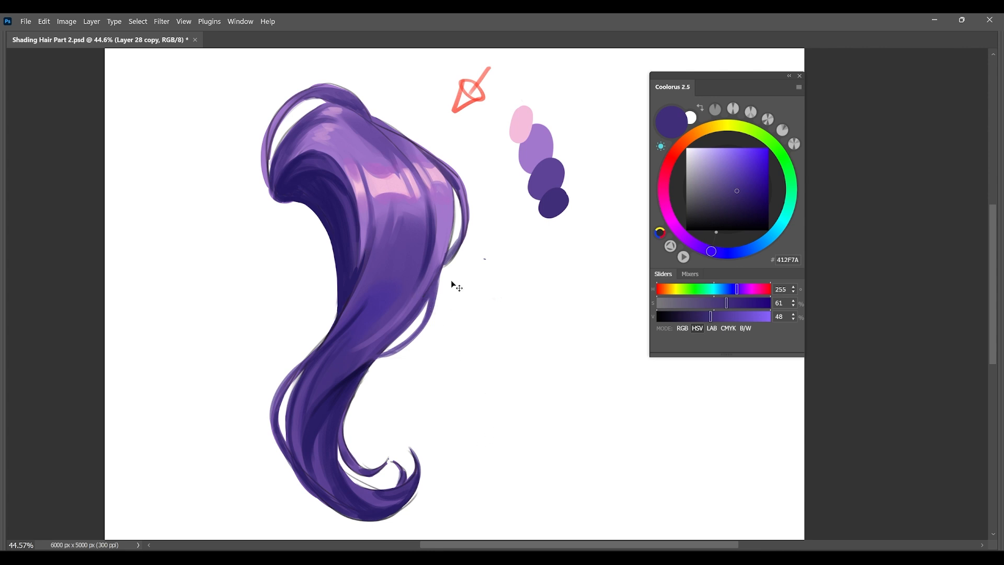
pyautogui.hotkey('ctrl', 'u')
pyautogui.moveTo(820, 94); pyautogui.dragTo(706, 109)
pyautogui.moveTo(708, 188); pyautogui.dragTo(734, 187)
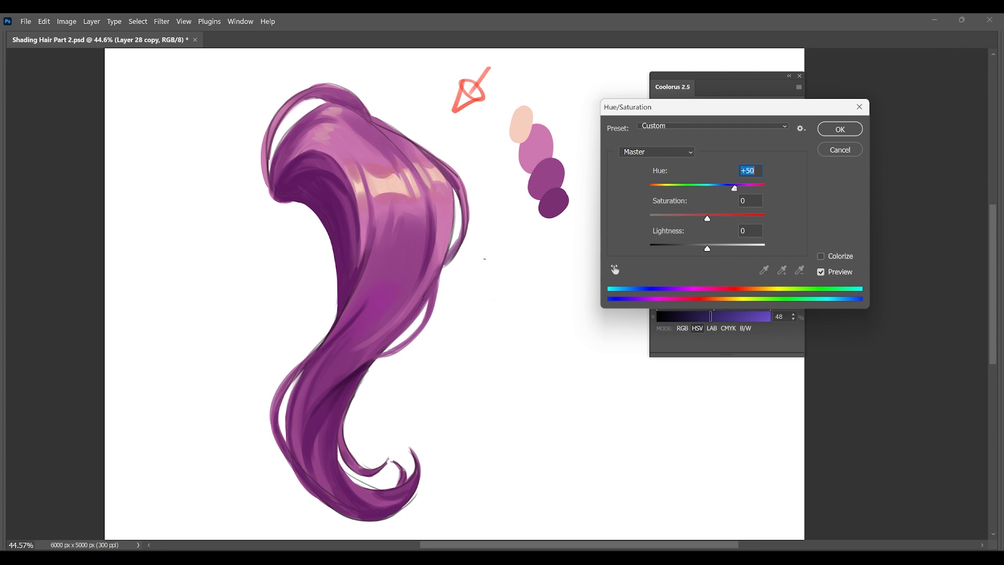
pyautogui.write('+117')
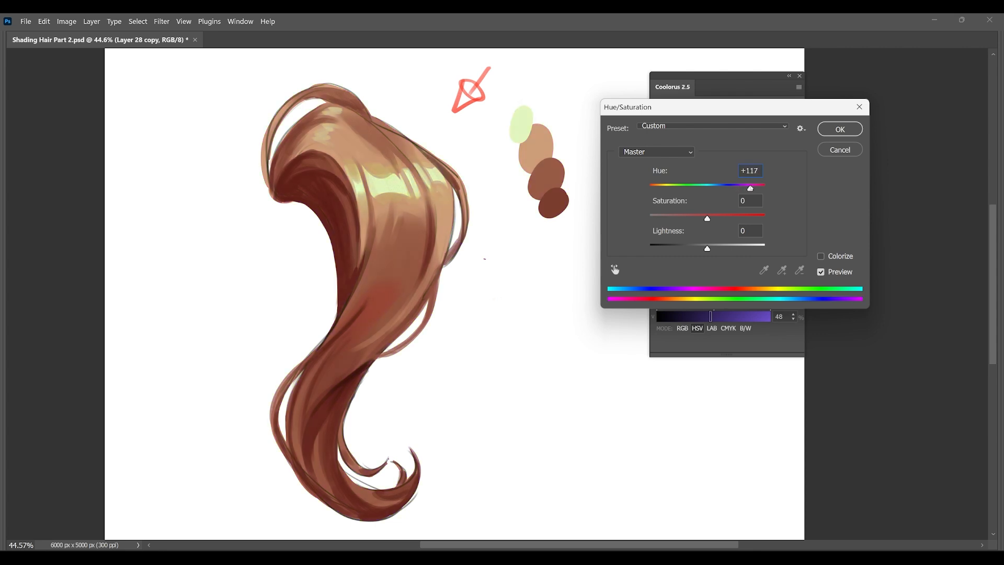
# Preview hue shifts of -27, -80 and -147 on the lock and swatches, and discard the adjustment.
pyautogui.moveTo(751, 188); pyautogui.dragTo(693, 189)
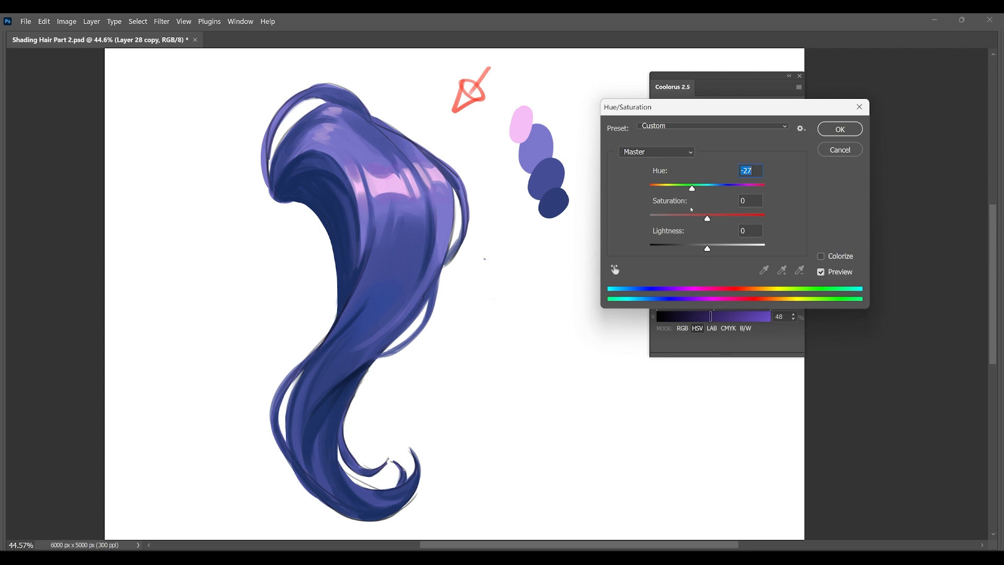
pyautogui.moveTo(696, 185); pyautogui.dragTo(673, 189)
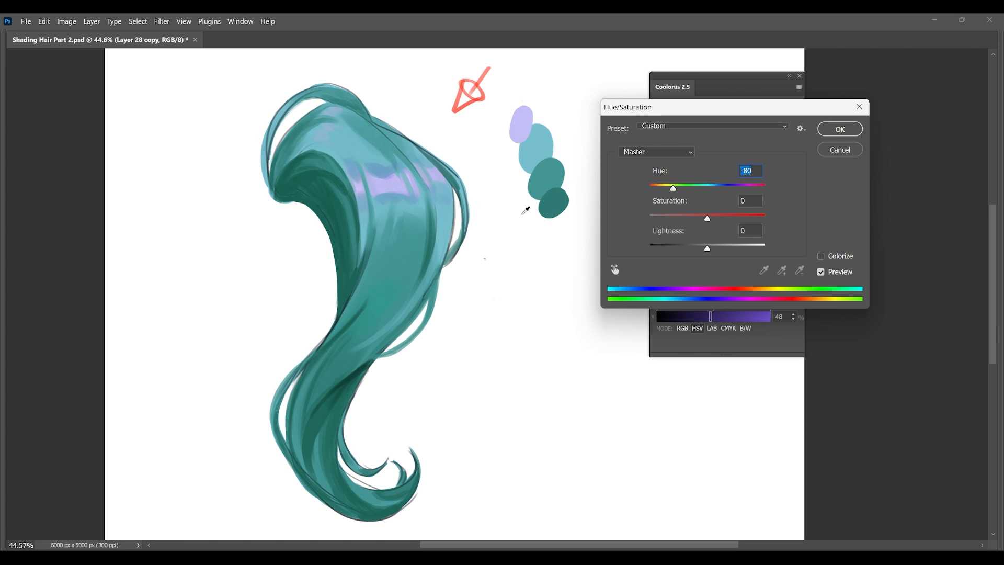
pyautogui.moveTo(674, 189); pyautogui.dragTo(658, 190)
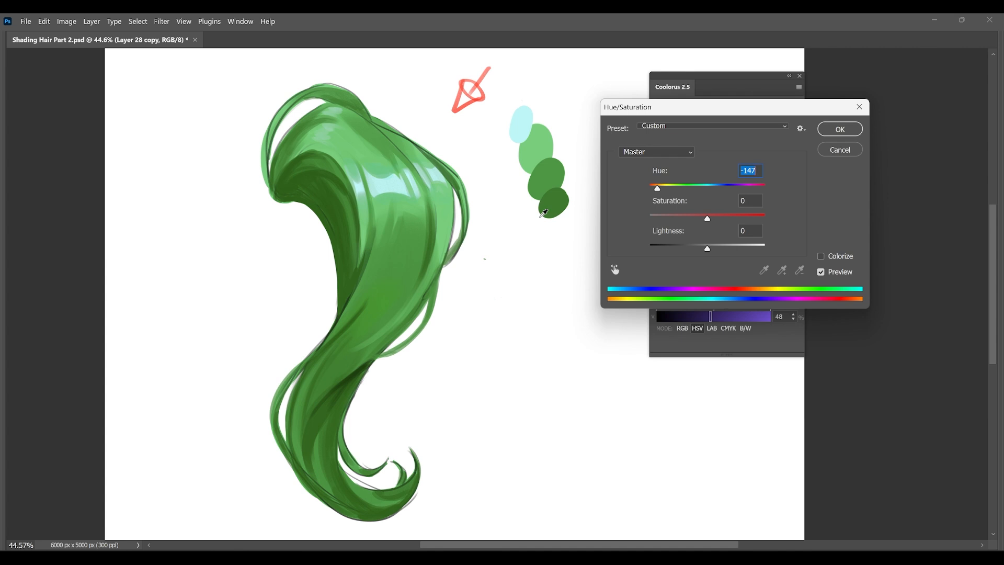
pyautogui.press('Escape')
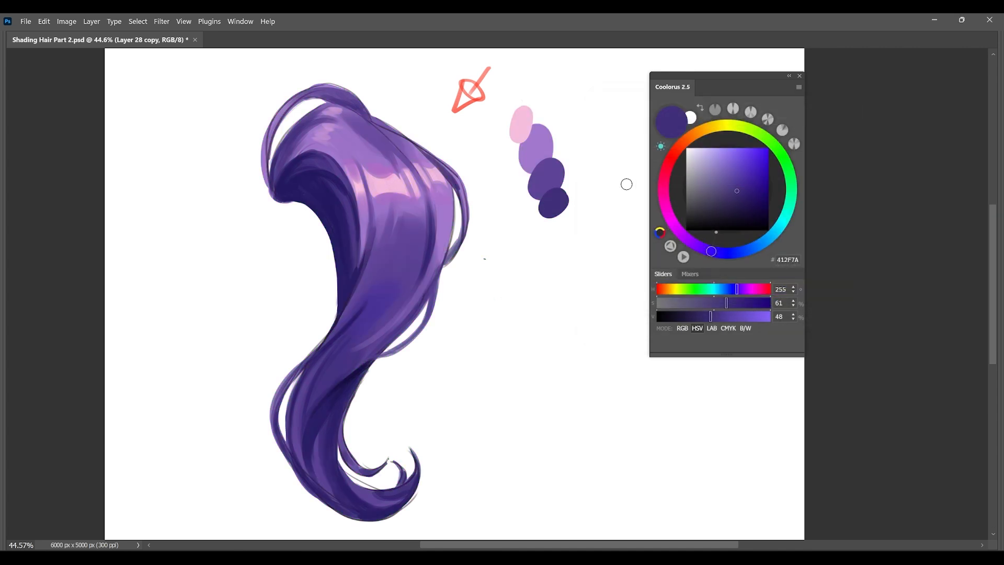